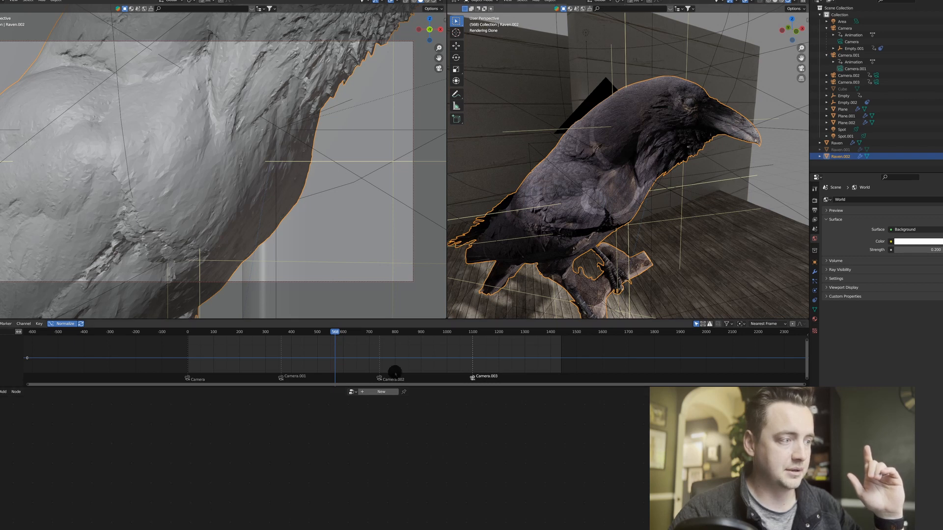
Create a new geometry node tree for the selected raven.
{"action": "left_click", "coordinate": [381, 392]}
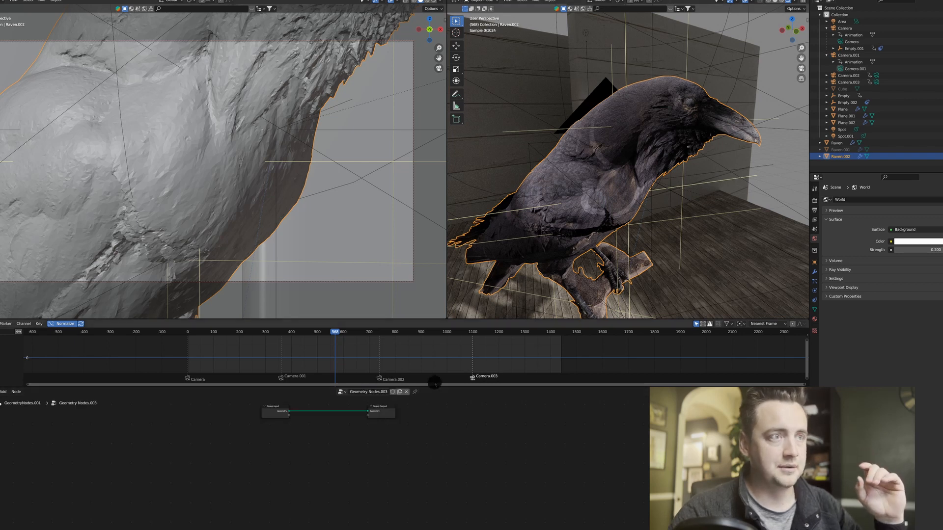
{"action": "middle_click_drag", "start_coordinate": [342, 441], "coordinate": [413, 445]}
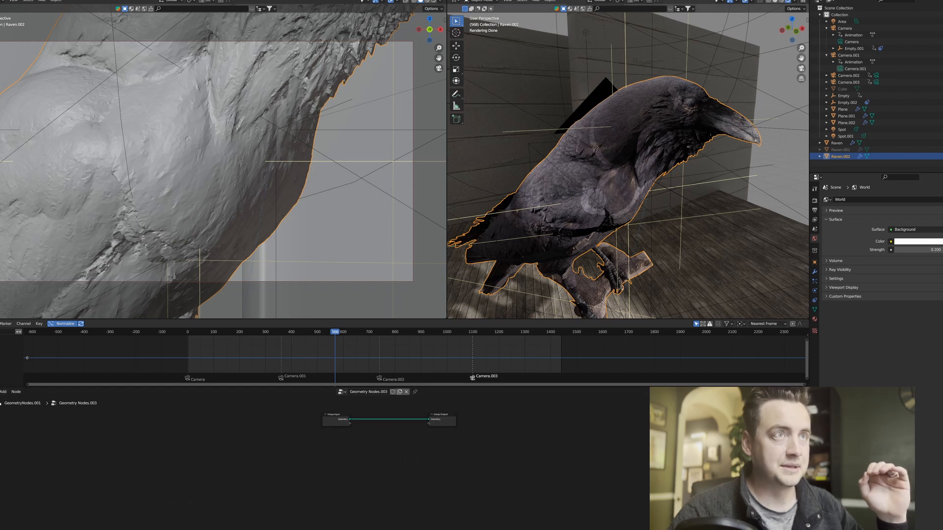
{"action": "scroll", "coordinate": [392, 474], "scroll_direction": "up", "scroll_amount": 2}
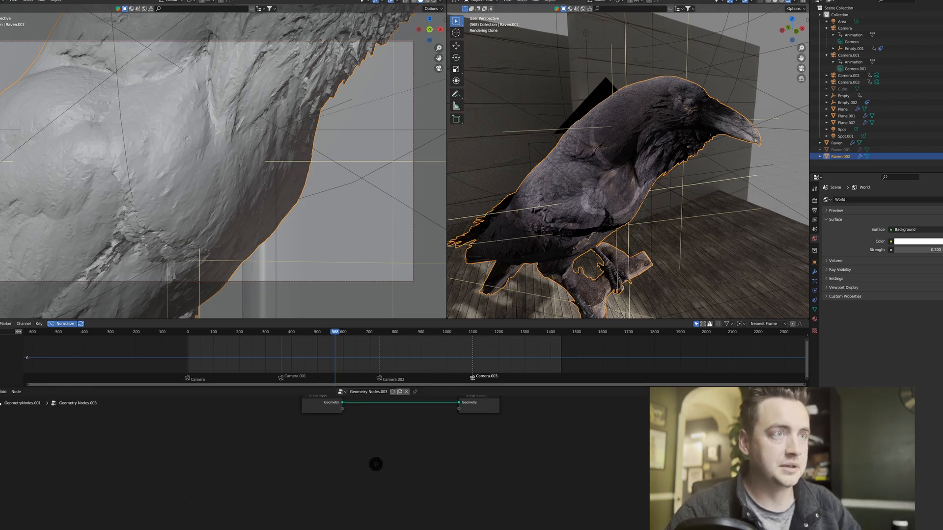
{"action": "middle_click_drag", "start_coordinate": [376, 465], "coordinate": [386, 435]}
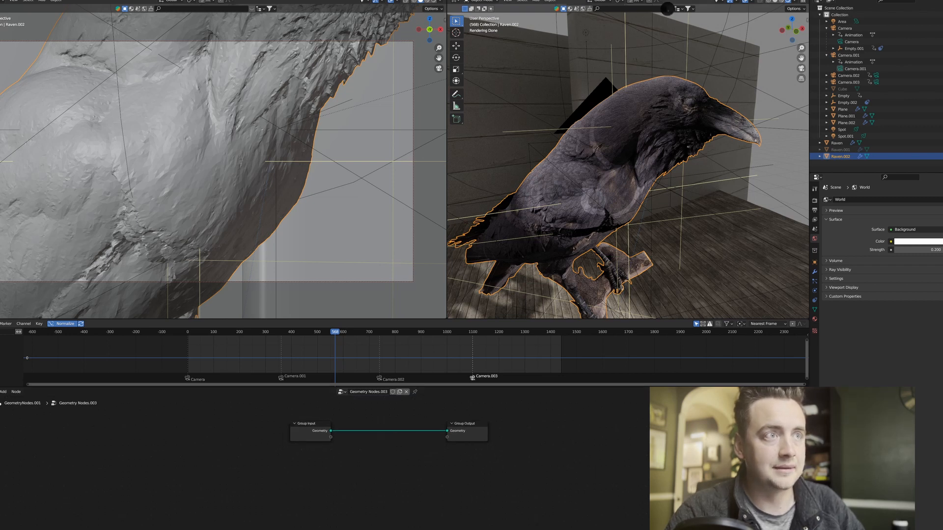
Add a sphere empty to the scene and raise it about 2.44 m along Z above the raven.
{"action": "scroll", "coordinate": [647, 111], "scroll_direction": "down", "scroll_amount": 2}
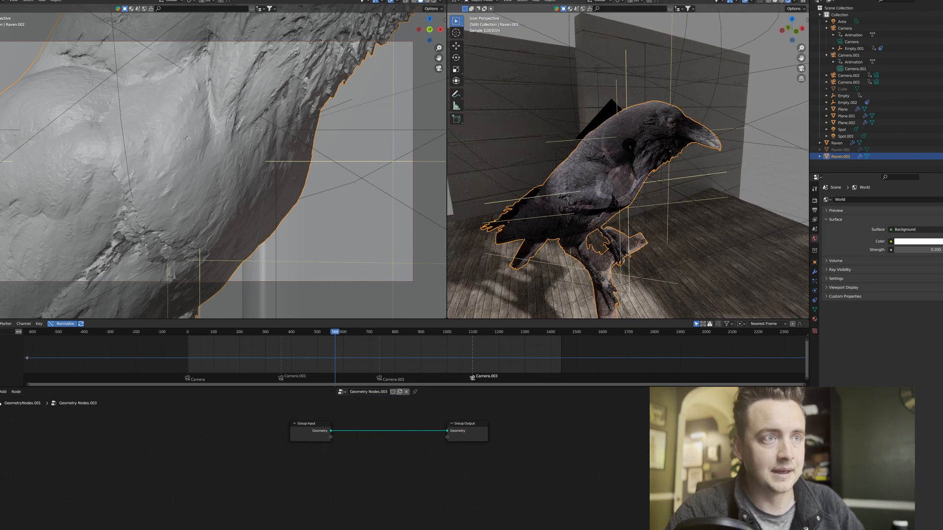
{"action": "key", "text": "shift+a"}
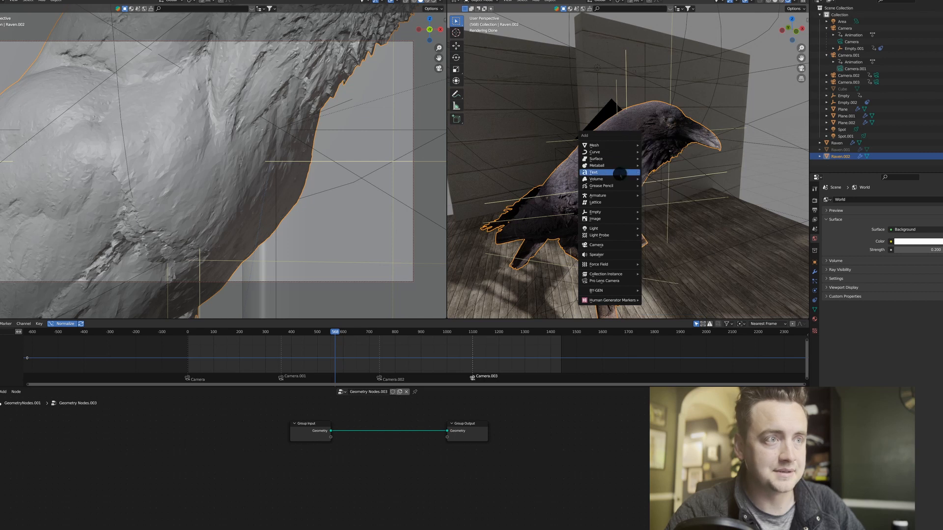
{"action": "mouse_move", "coordinate": [619, 212]}
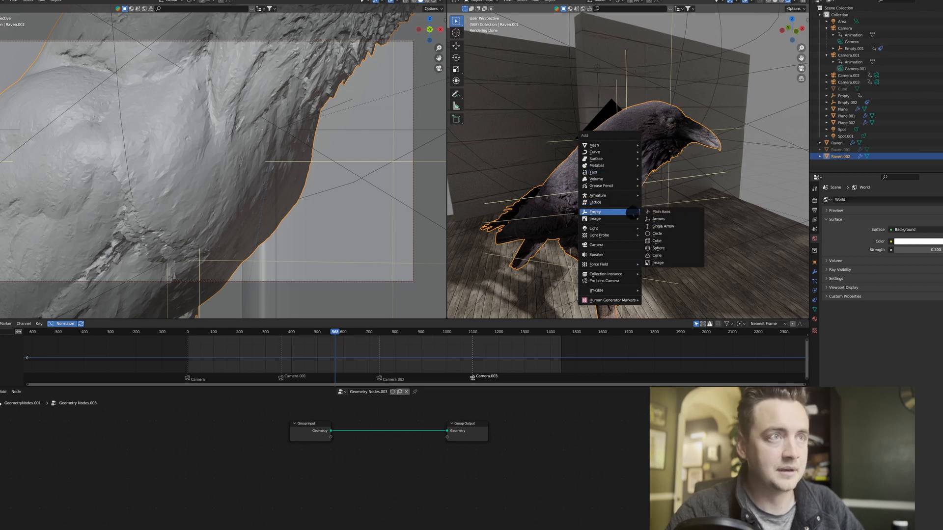
{"action": "left_click", "coordinate": [666, 249]}
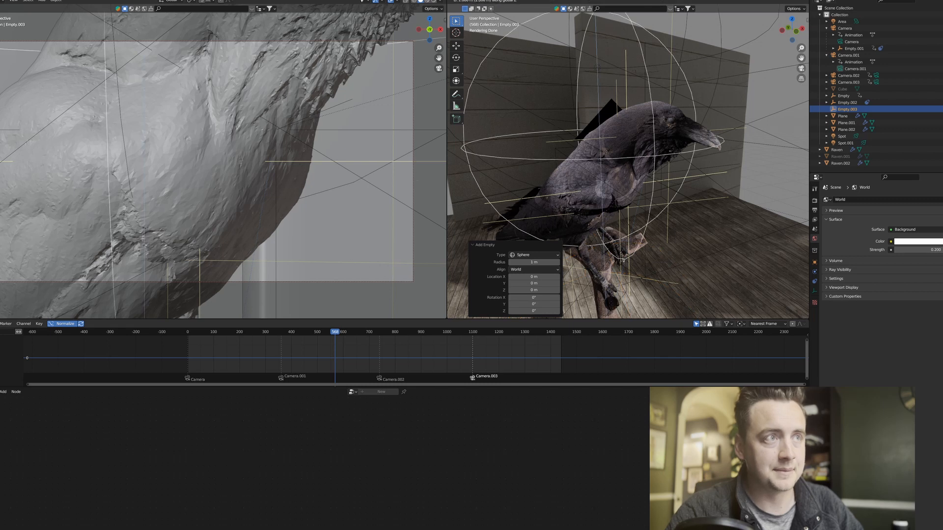
{"action": "left_click", "coordinate": [617, 104]}
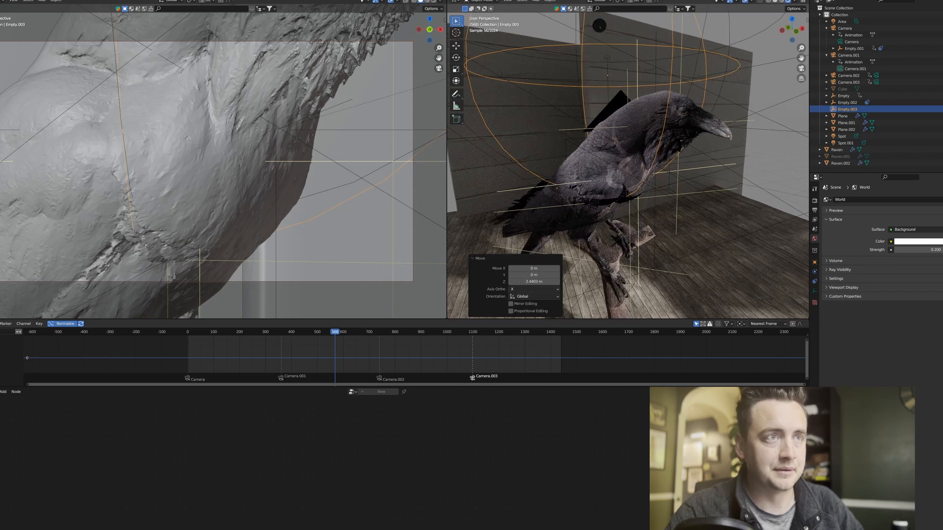
Add the sphere empty as an Object Info node in the raven's node tree and insert Delete Geometry before the Group Output.
{"action": "left_click", "coordinate": [648, 100]}
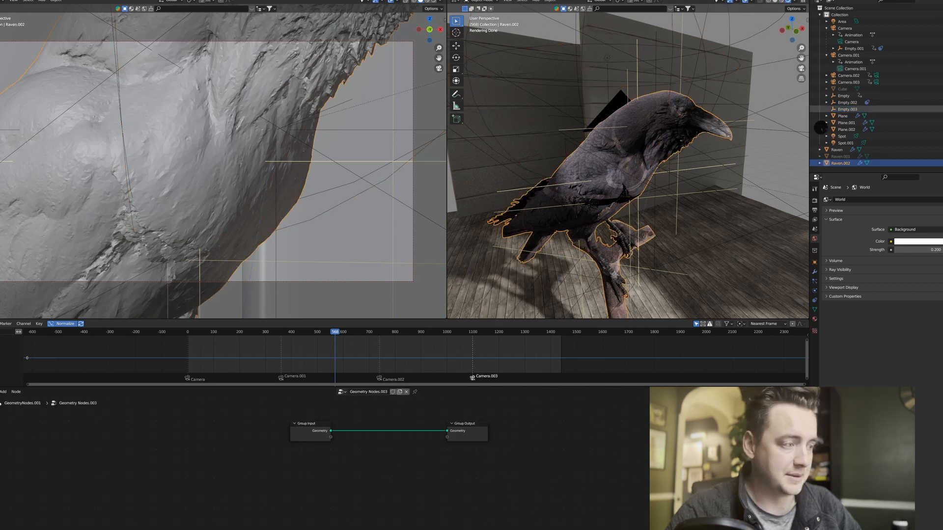
{"action": "left_click_drag", "start_coordinate": [852, 109], "coordinate": [304, 463]}
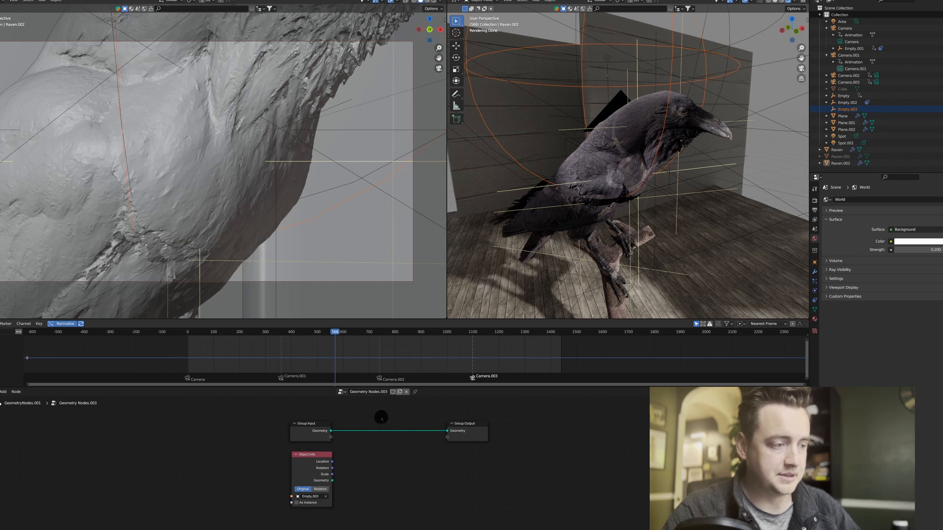
{"action": "key", "text": "F3"}
{"action": "type", "text": "de"}
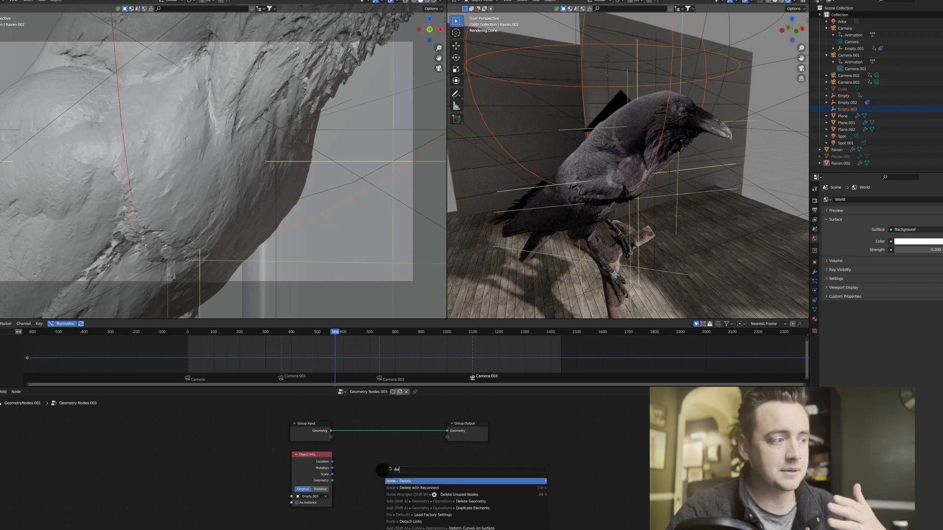
{"action": "type", "text": "lete"}
{"action": "left_click", "coordinate": [454, 502]}
{"action": "left_click", "coordinate": [415, 463]}
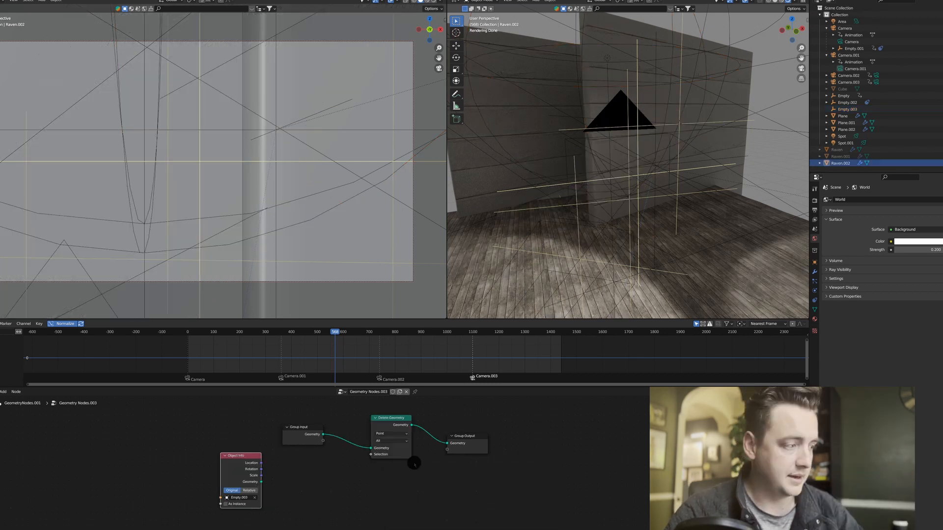
Drive the Delete Geometry selection with a Less Than node, feeding the Object Info location into A and scale into B.
{"action": "left_click_drag", "start_coordinate": [371, 455], "coordinate": [305, 422]}
{"action": "left_click", "coordinate": [294, 495]}
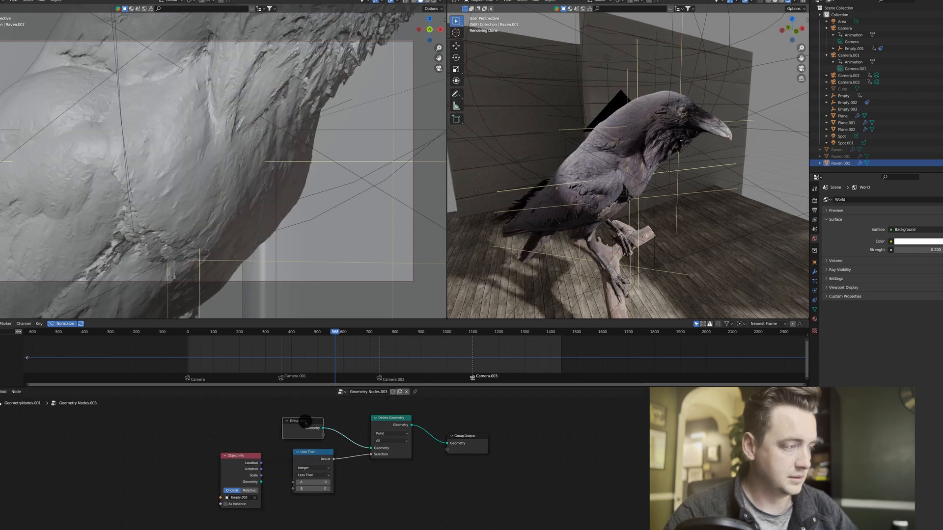
{"action": "left_click_drag", "start_coordinate": [308, 457], "coordinate": [301, 457]}
{"action": "left_click_drag", "start_coordinate": [239, 462], "coordinate": [206, 461]}
{"action": "left_click_drag", "start_coordinate": [205, 460], "coordinate": [288, 483]}
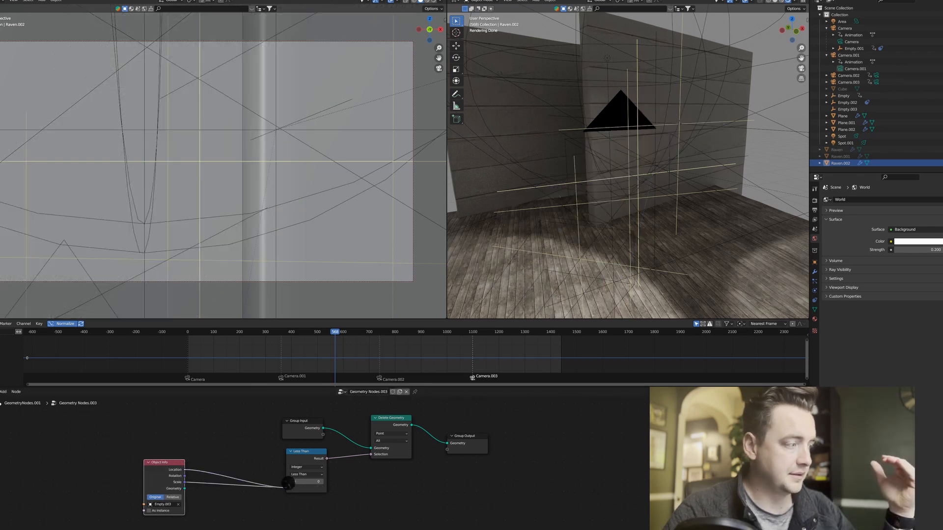
{"action": "left_click_drag", "start_coordinate": [164, 478], "coordinate": [168, 485]}
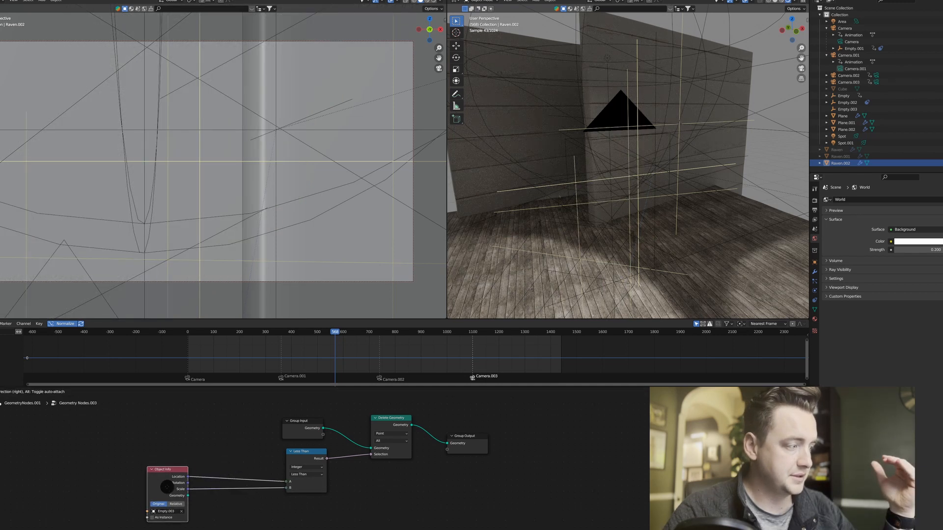
Insert a Vector Math node set to Distance after the Object Info location and link its value to the Less Than node's A.
{"action": "left_click", "coordinate": [216, 452]}
{"action": "key", "text": "F3"}
{"action": "type", "text": "vecto"}
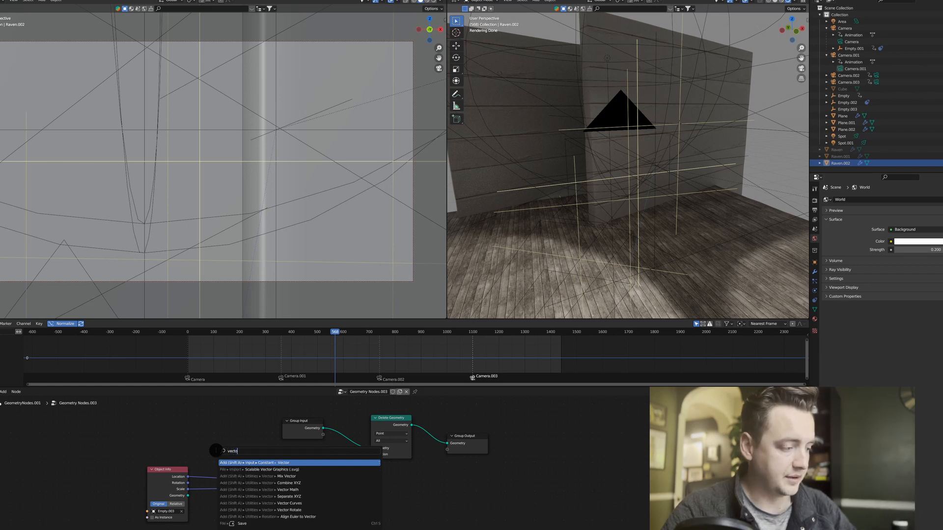
{"action": "type", "text": "r ma"}
{"action": "key", "text": "Return"}
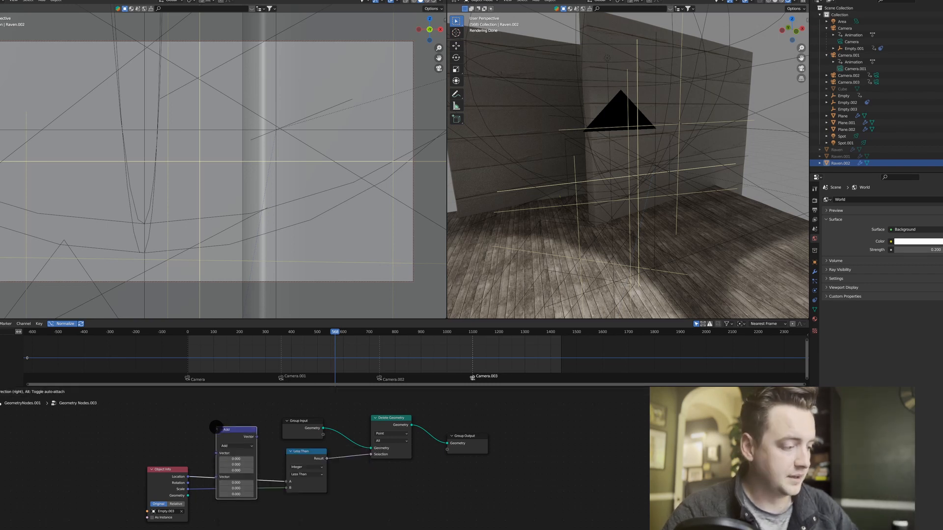
{"action": "left_click", "coordinate": [215, 427]}
{"action": "left_click", "coordinate": [242, 446]}
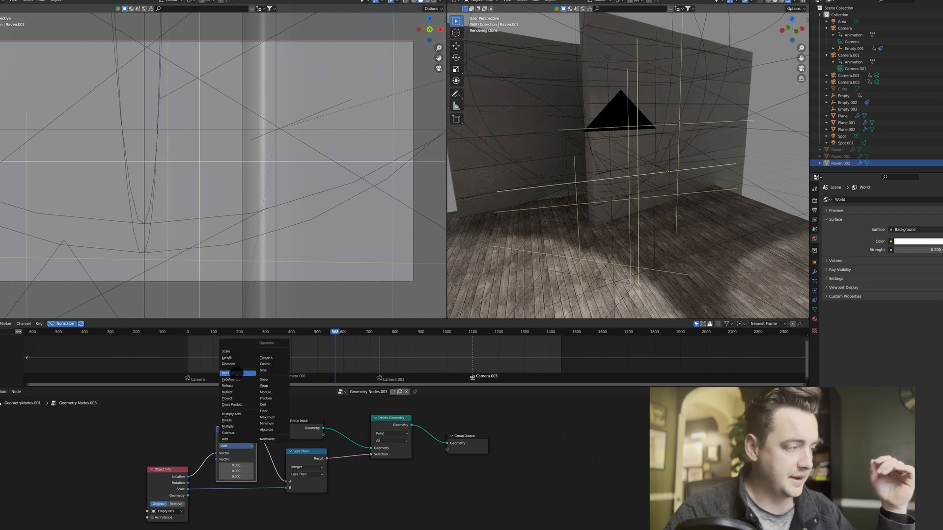
{"action": "left_click", "coordinate": [228, 364]}
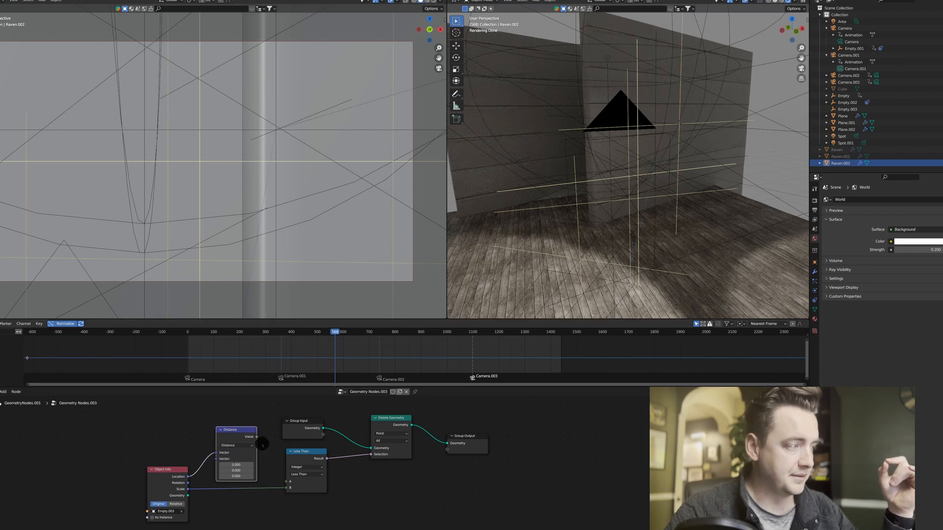
{"action": "left_click_drag", "start_coordinate": [257, 437], "coordinate": [287, 482]}
Set the Less Than node's input type to Float and reconnect the distance value to A and the Object Info scale to B.
{"action": "left_click", "coordinate": [306, 467]}
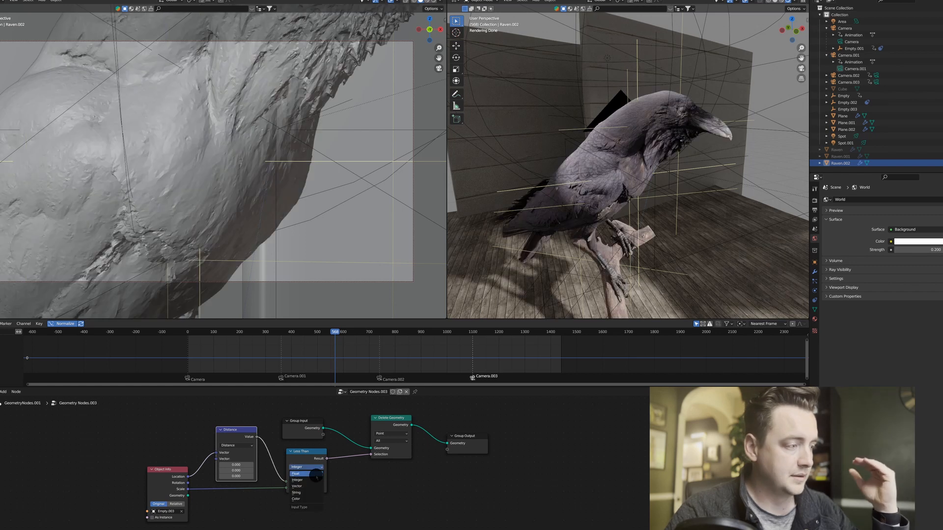
{"action": "left_click", "coordinate": [316, 487]}
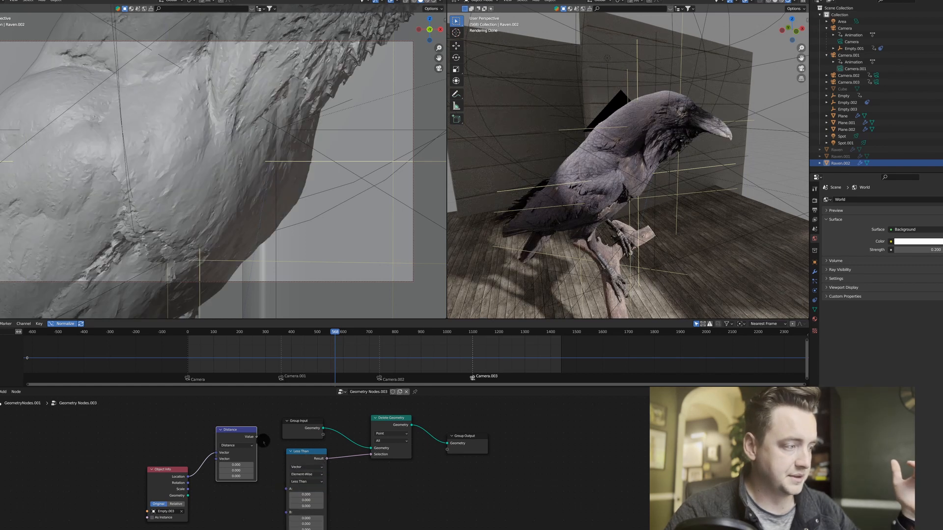
{"action": "left_click", "coordinate": [310, 467]}
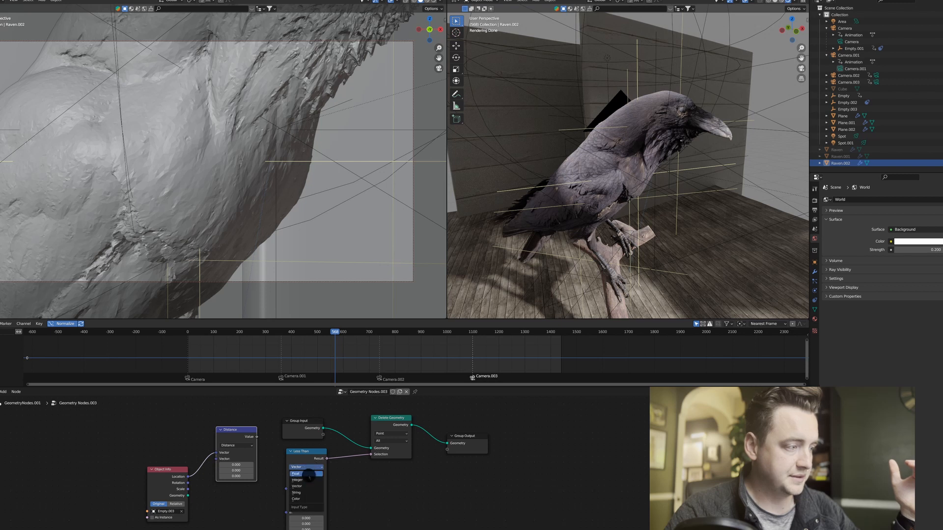
{"action": "left_click", "coordinate": [309, 474]}
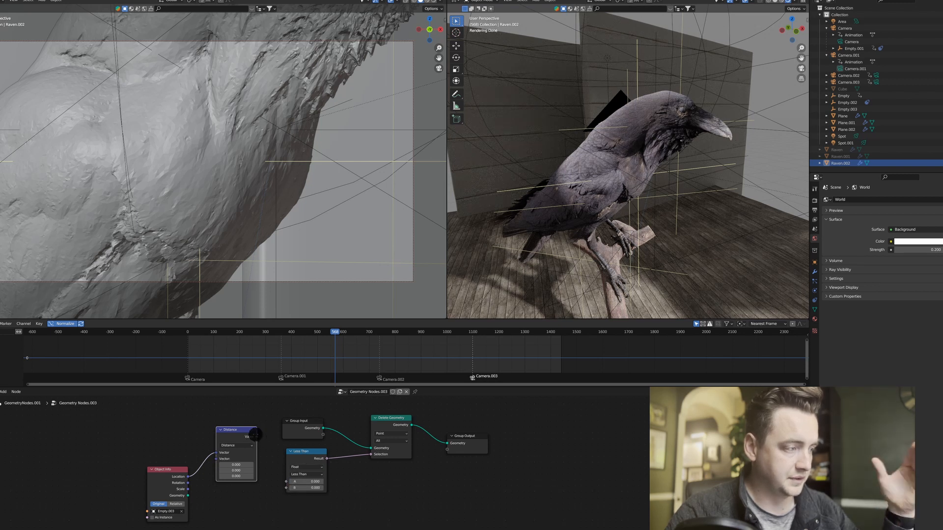
{"action": "left_click_drag", "start_coordinate": [256, 438], "coordinate": [305, 481]}
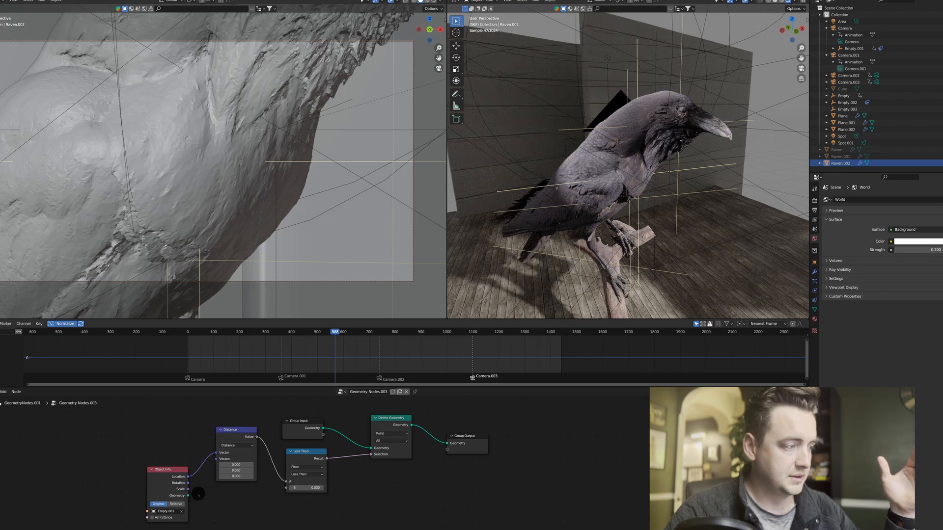
{"action": "left_click_drag", "start_coordinate": [188, 489], "coordinate": [290, 488]}
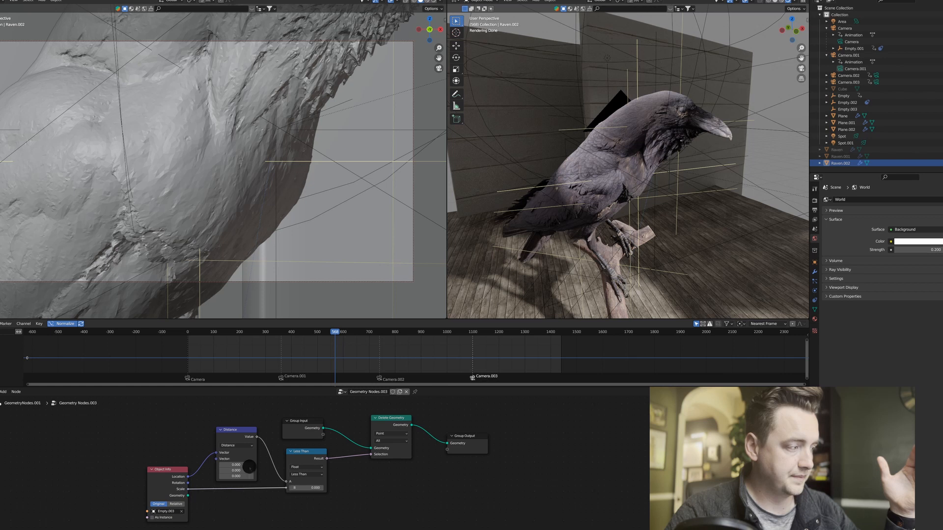
Feed a new Position node into the Distance node's first vector, route the empty's location into the second, and set Object Info to Relative.
{"action": "left_click_drag", "start_coordinate": [181, 467], "coordinate": [165, 471]}
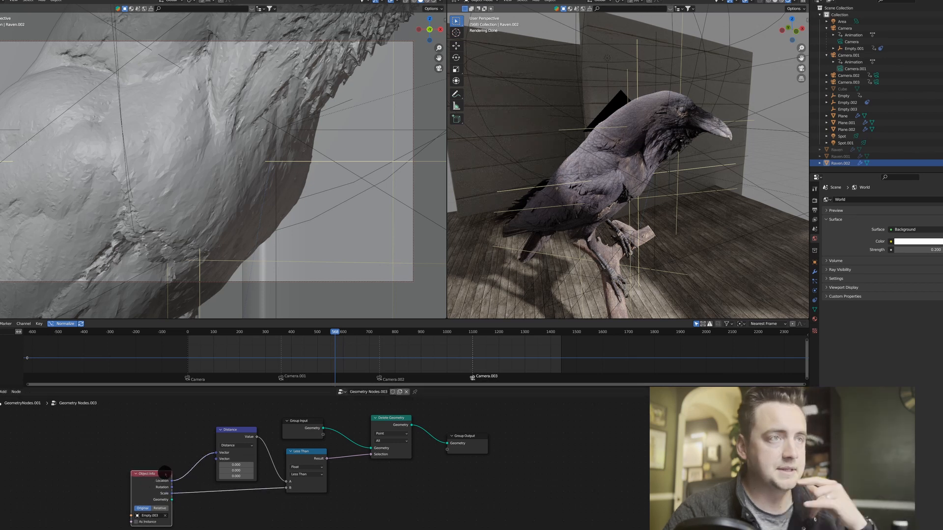
{"action": "key", "text": "shift+a"}
{"action": "type", "text": "pos"}
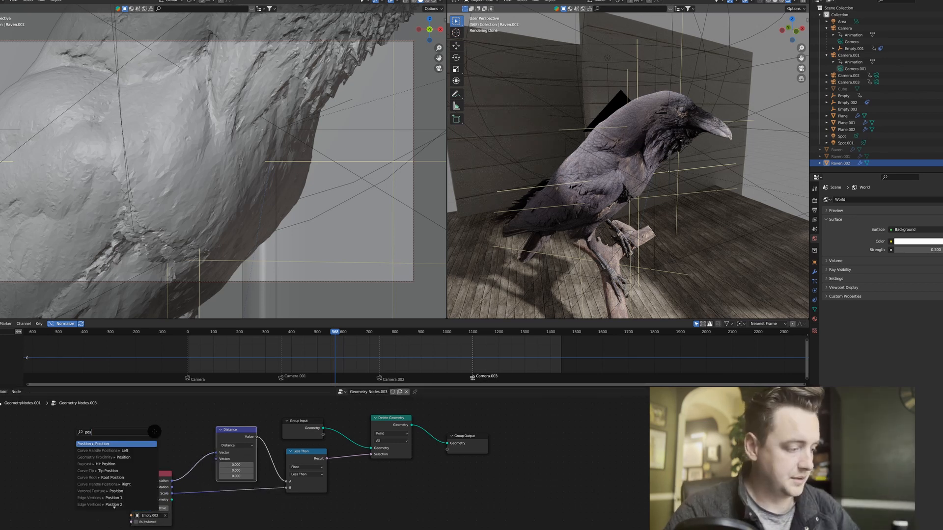
{"action": "key", "text": "Return"}
{"action": "left_click", "coordinate": [169, 438]}
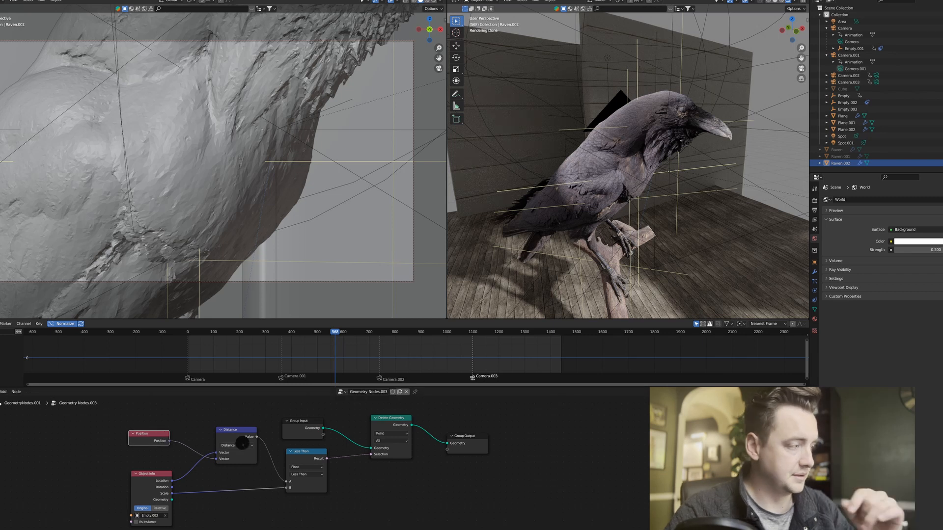
{"action": "left_click", "coordinate": [217, 455]}
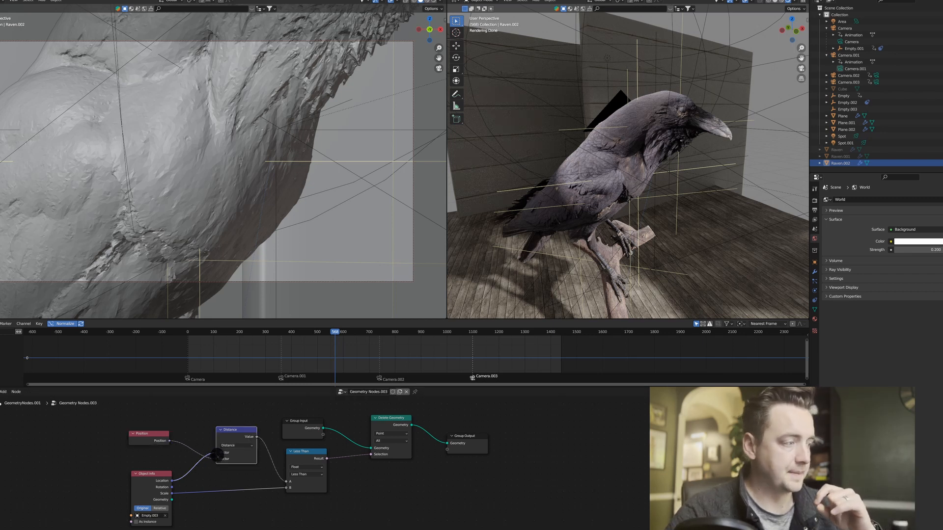
{"action": "left_click", "coordinate": [162, 503]}
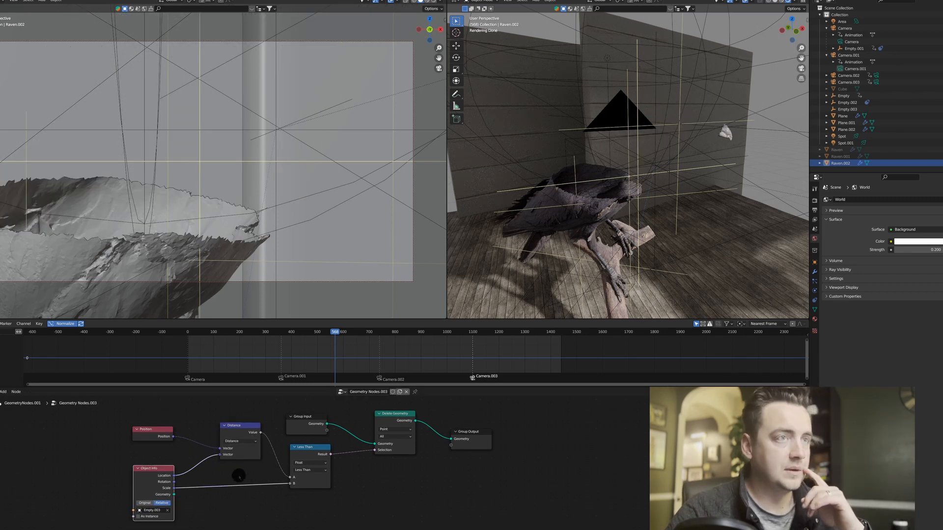
{"action": "mouse_move", "coordinate": [160, 475]}
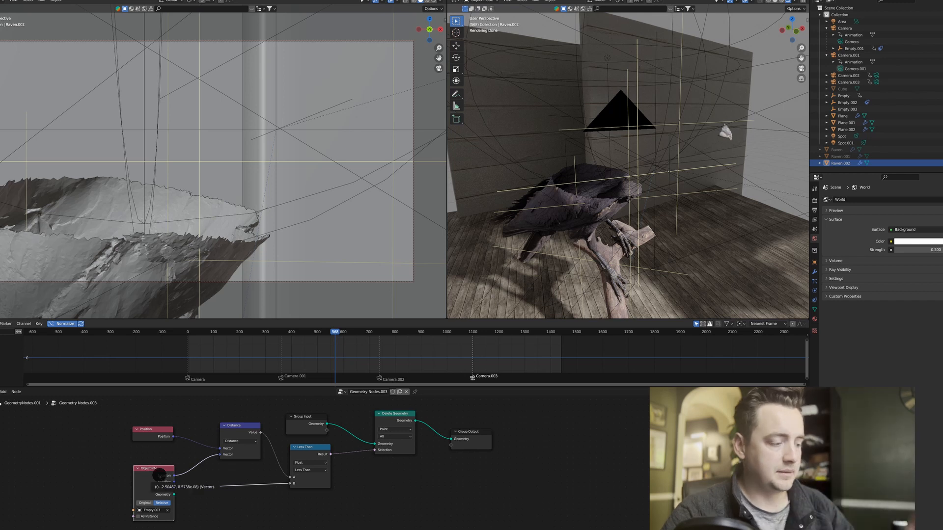
Scale the sphere empty Empty.003 by 0.660 and reselect the raven.
{"action": "middle_click_drag", "start_coordinate": [590, 195], "coordinate": [600, 181]}
{"action": "middle_click_drag", "start_coordinate": [651, 162], "coordinate": [656, 158]}
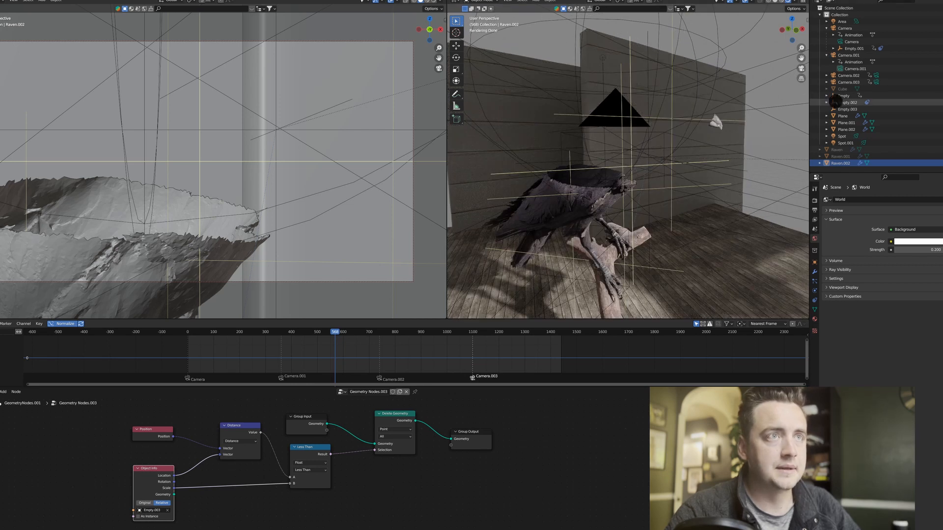
{"action": "left_click", "coordinate": [846, 109]}
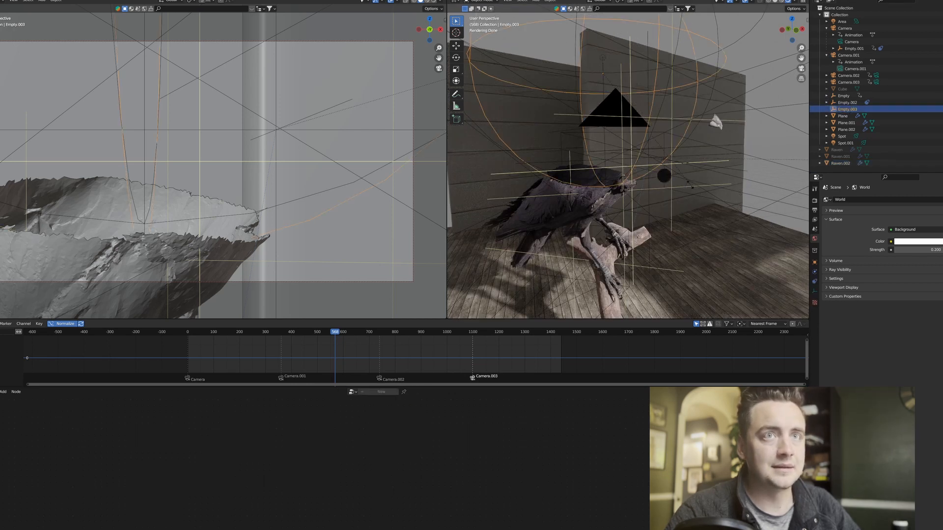
{"action": "key", "text": "s"}
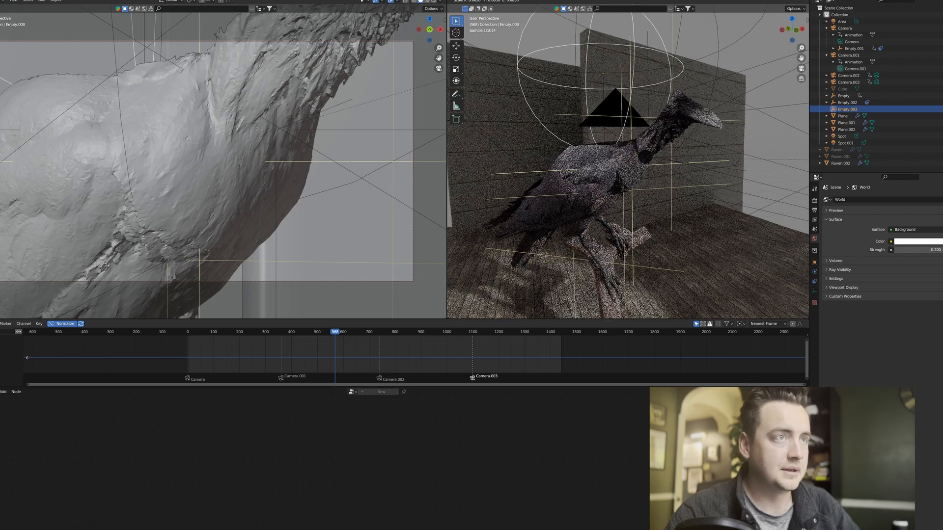
{"action": "left_click", "coordinate": [613, 162]}
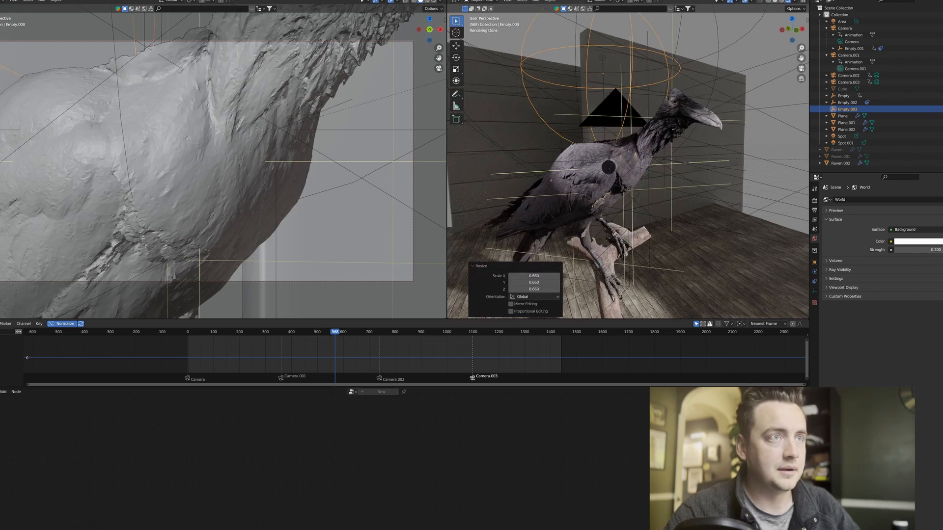
{"action": "left_click", "coordinate": [608, 168]}
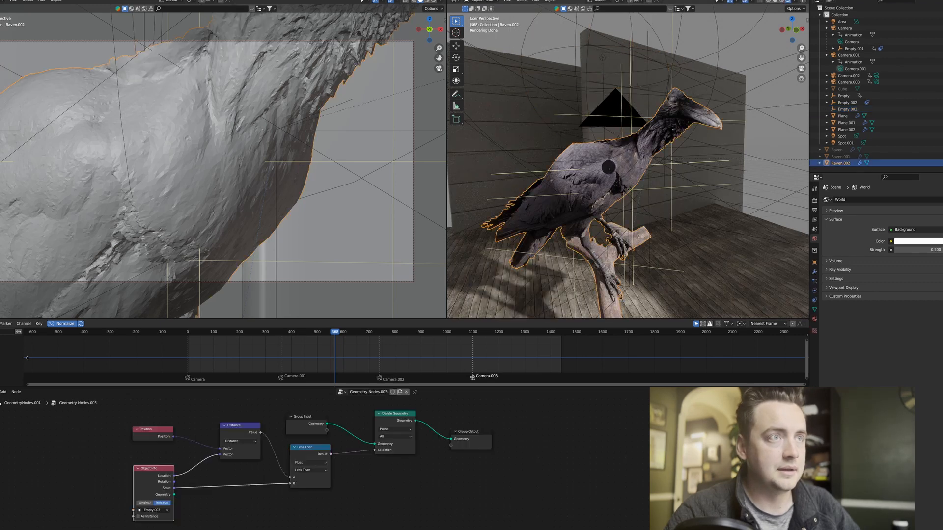
{"action": "left_click", "coordinate": [571, 46]}
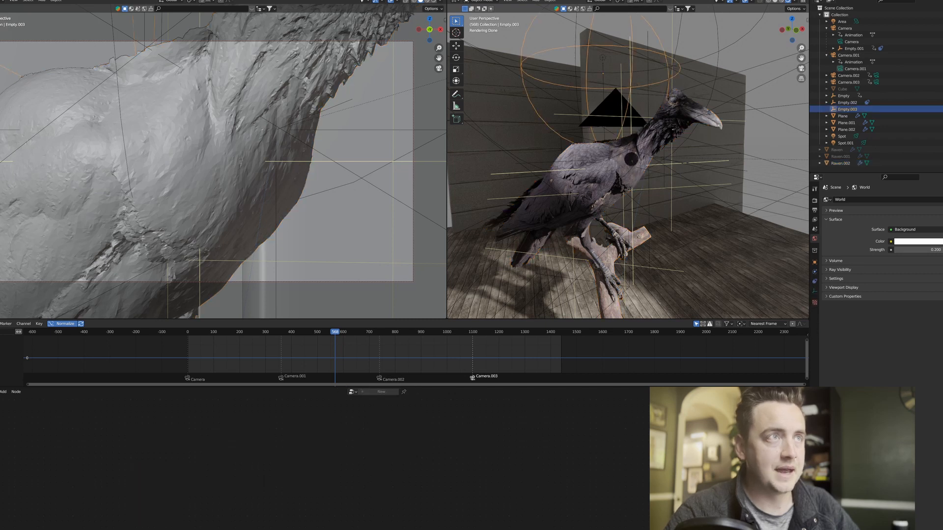
{"action": "left_click", "coordinate": [632, 158]}
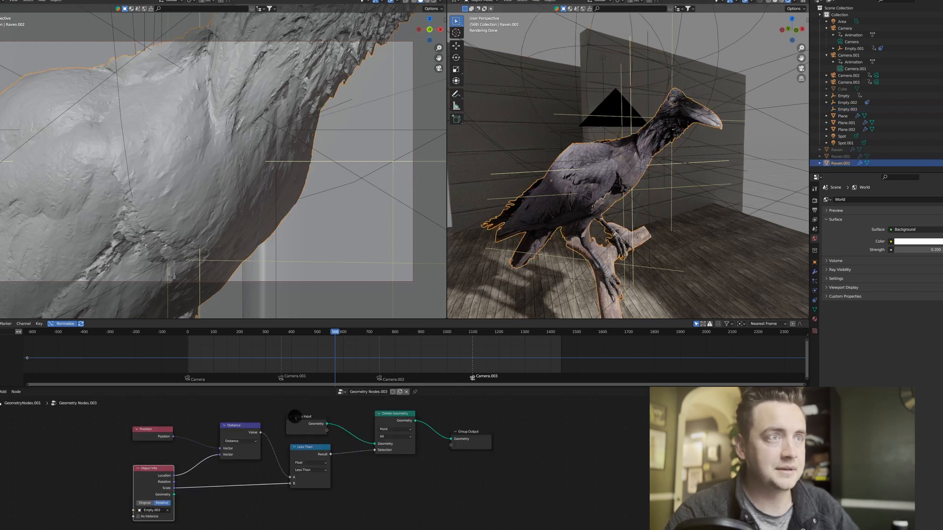
Shift the Group Input node slightly up and right, above the Less Than node.
{"action": "left_click_drag", "start_coordinate": [294, 416], "coordinate": [301, 415]}
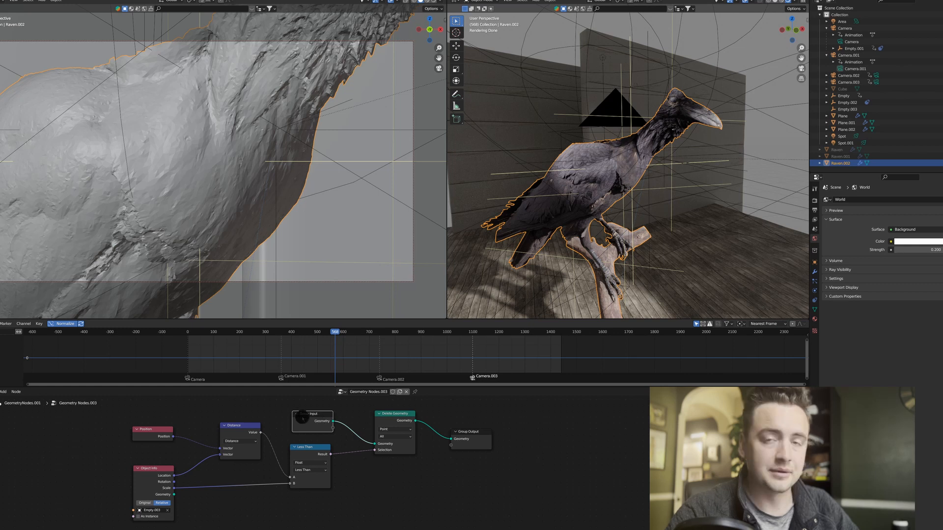
{"action": "left_click_drag", "start_coordinate": [310, 418], "coordinate": [309, 415]}
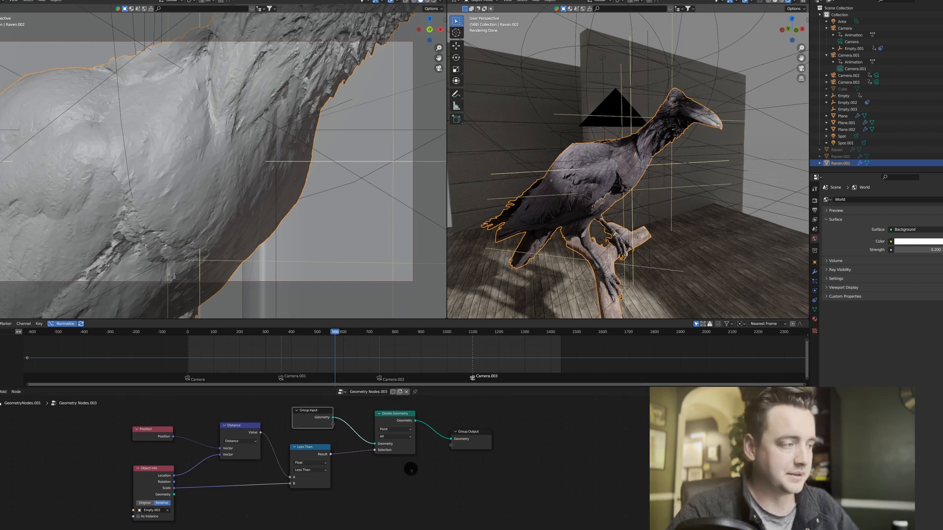
{"action": "key", "text": "F3"}
{"action": "type", "text": "set"}
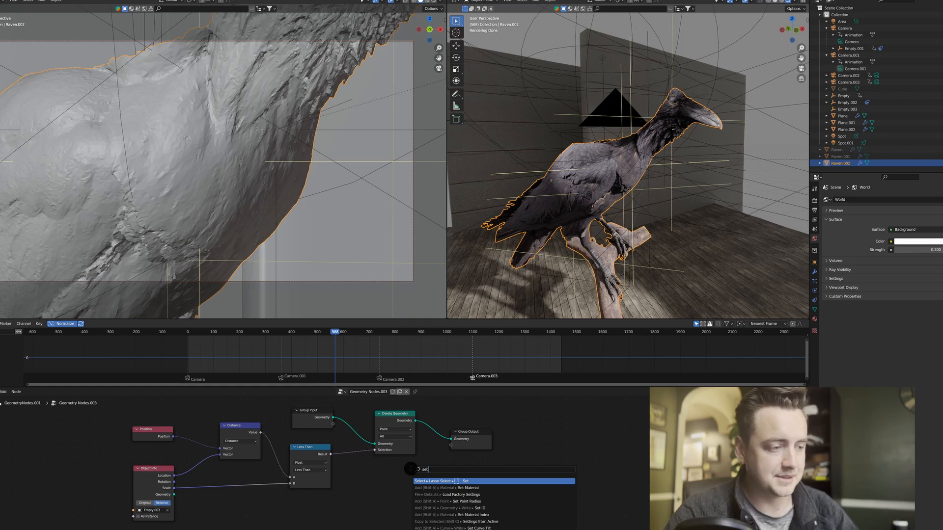
{"action": "key", "text": "Escape"}
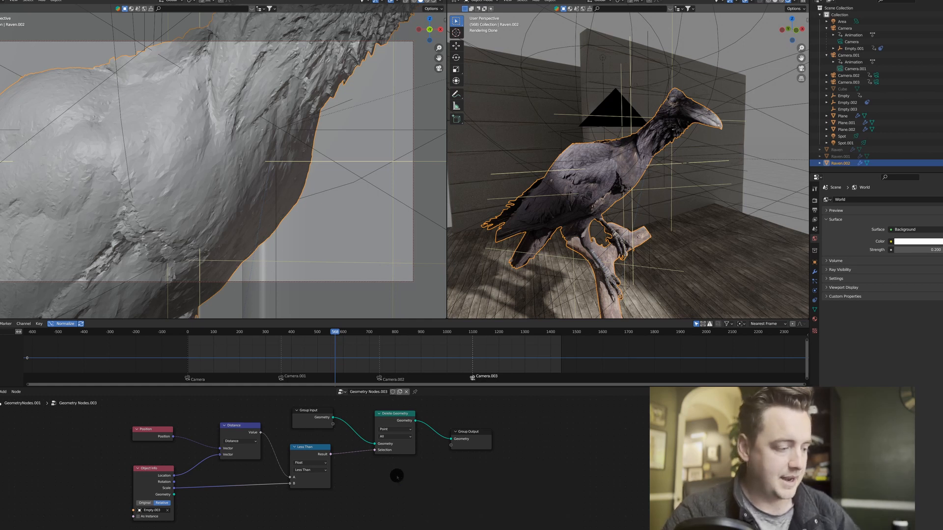
{"action": "key", "text": "F3"}
{"action": "key", "text": "Escape"}
Insert a Set Position node between Delete Geometry and Group Output.
{"action": "key", "text": "F3"}
{"action": "type", "text": "s"}
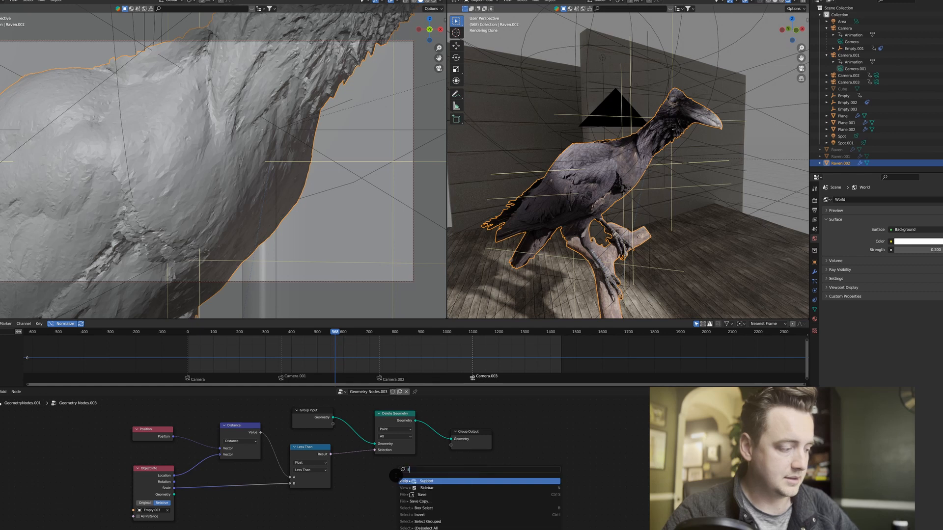
{"action": "type", "text": "et po"}
{"action": "key", "text": "Return"}
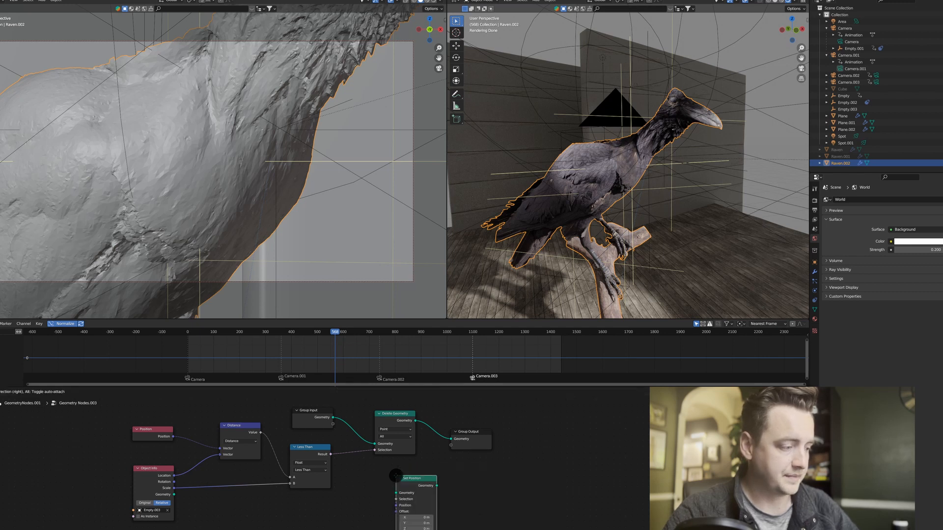
{"action": "left_click", "coordinate": [429, 426]}
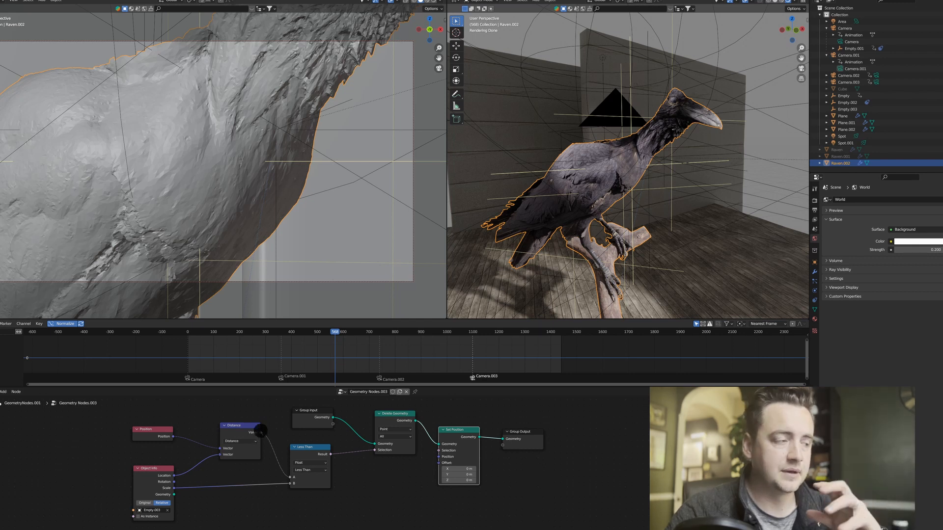
Feed the Distance value into a new Map Range node and link its result to Set Position's Offset.
{"action": "left_click_drag", "start_coordinate": [260, 433], "coordinate": [365, 507]}
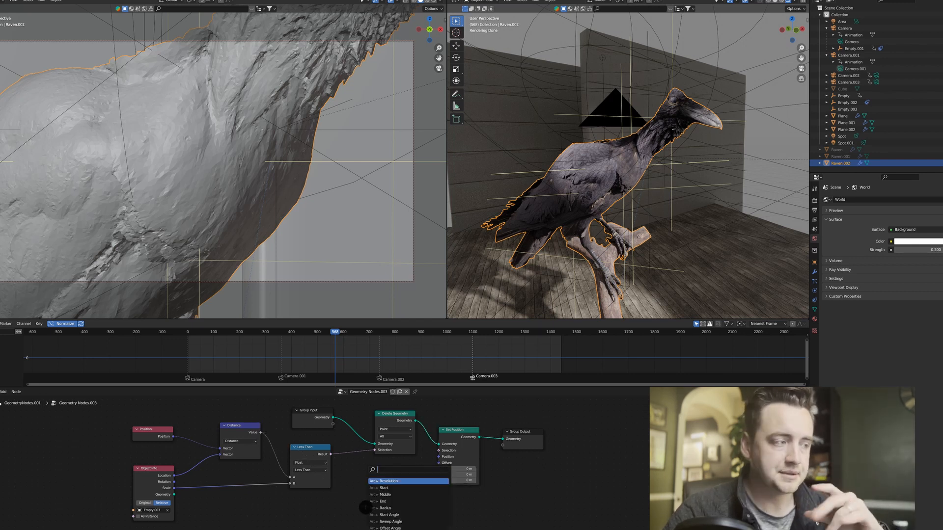
{"action": "type", "text": "map"}
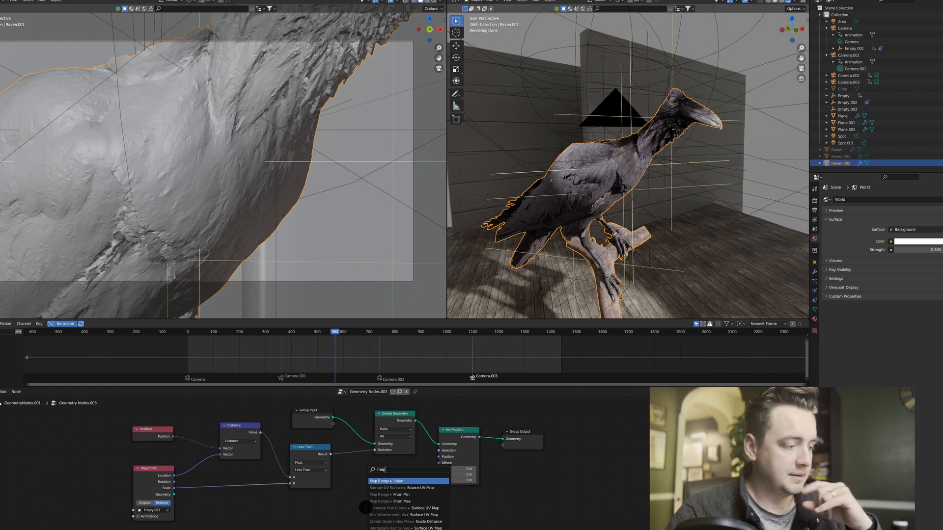
{"action": "key", "text": "Return"}
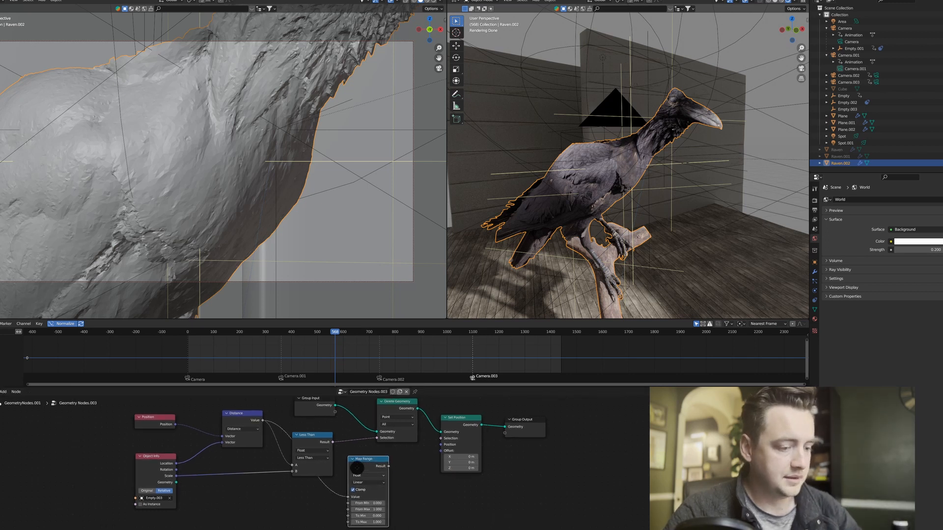
{"action": "middle_click_drag", "start_coordinate": [357, 468], "coordinate": [360, 461]}
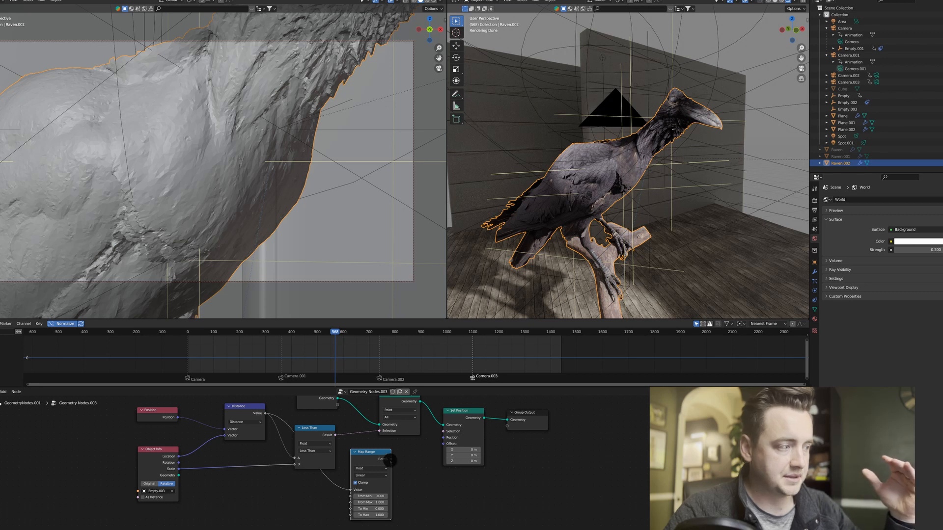
{"action": "left_click_drag", "start_coordinate": [390, 461], "coordinate": [441, 444]}
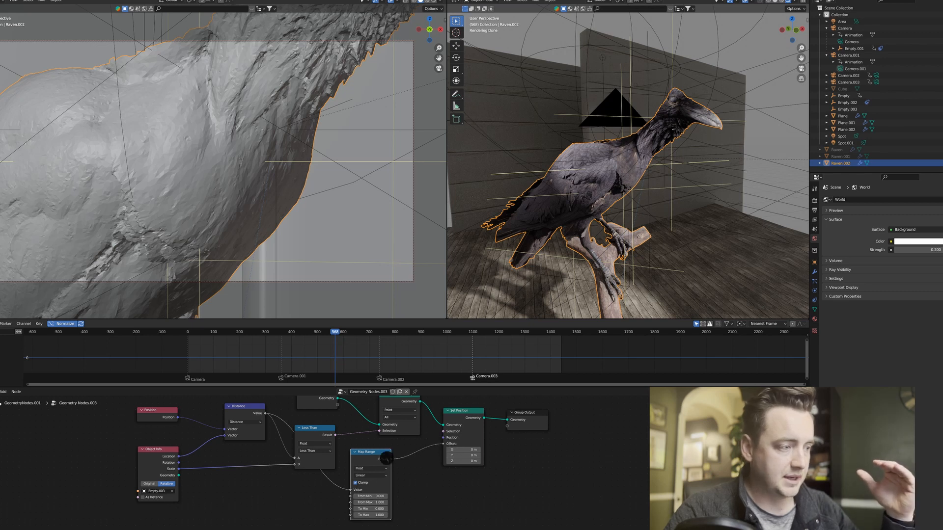
{"action": "left_click_drag", "start_coordinate": [387, 458], "coordinate": [383, 461]}
{"action": "middle_click_drag", "start_coordinate": [409, 458], "coordinate": [410, 450]}
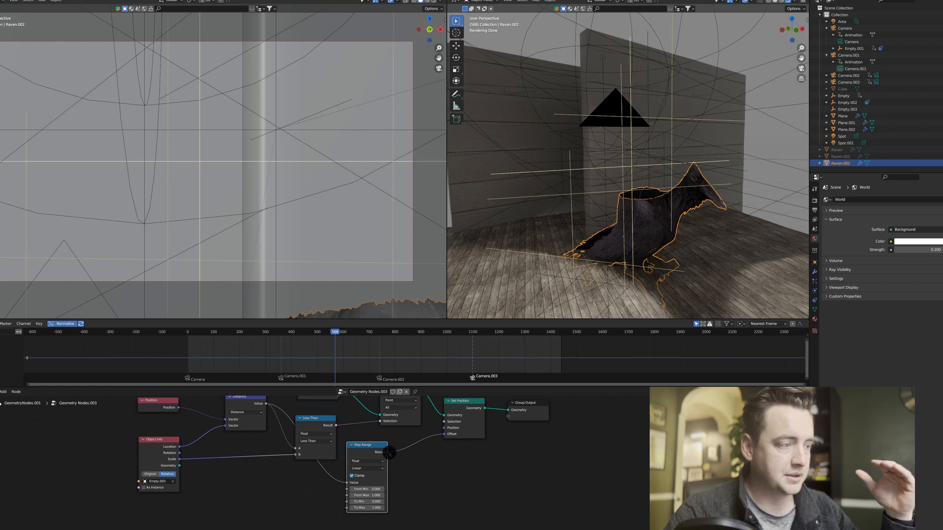
Duplicate the Distance node, insert it between Map Range and Set Position, and change its operation to Multiply.
{"action": "key", "text": "F3"}
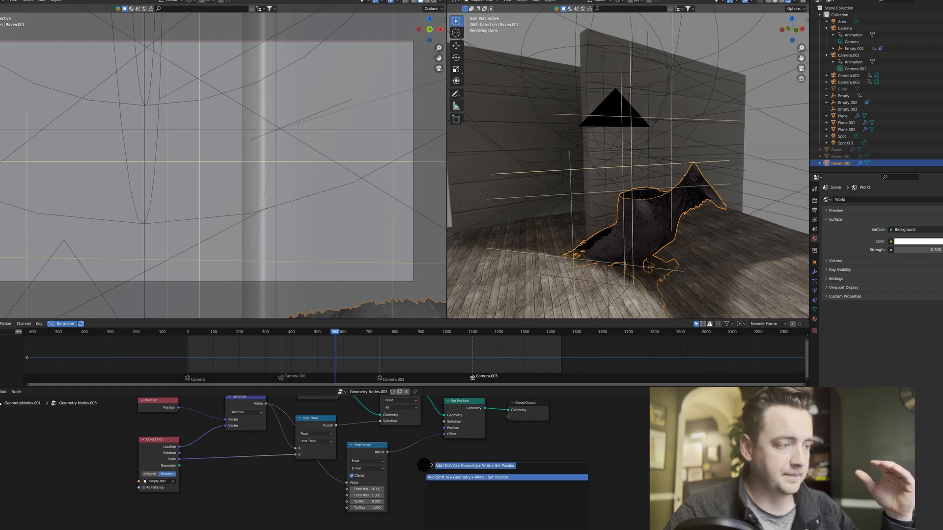
{"action": "key", "text": "Escape"}
{"action": "middle_click_drag", "start_coordinate": [431, 466], "coordinate": [437, 473]}
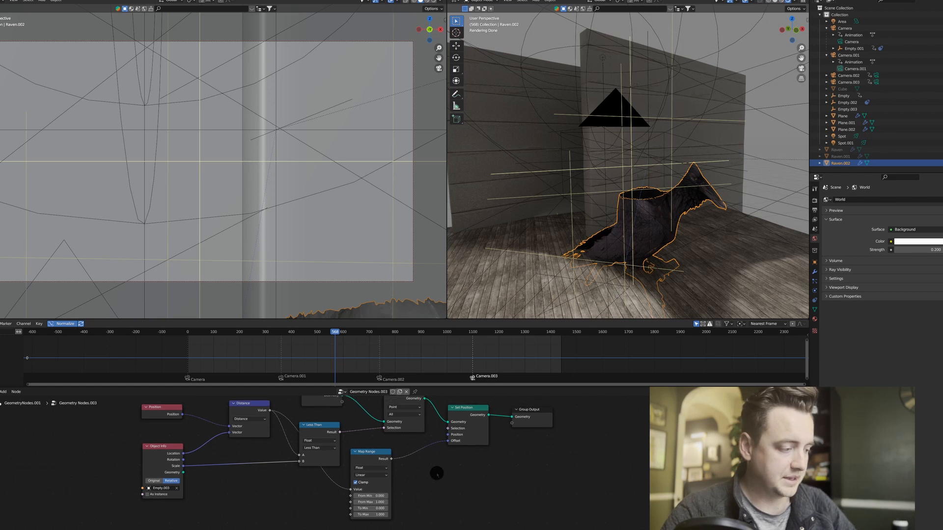
{"action": "left_click", "coordinate": [248, 413]}
{"action": "key", "text": "shift+d"}
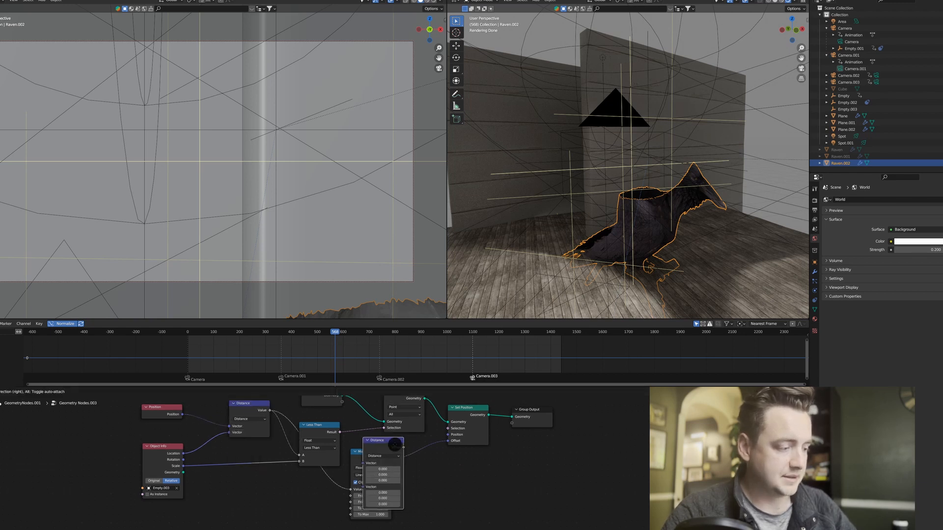
{"action": "left_click", "coordinate": [436, 461]}
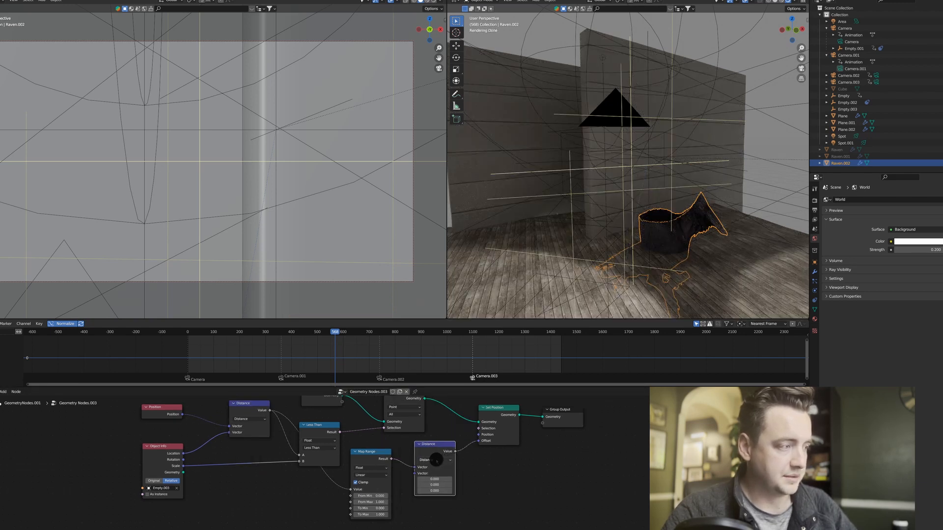
{"action": "left_click", "coordinate": [436, 460]}
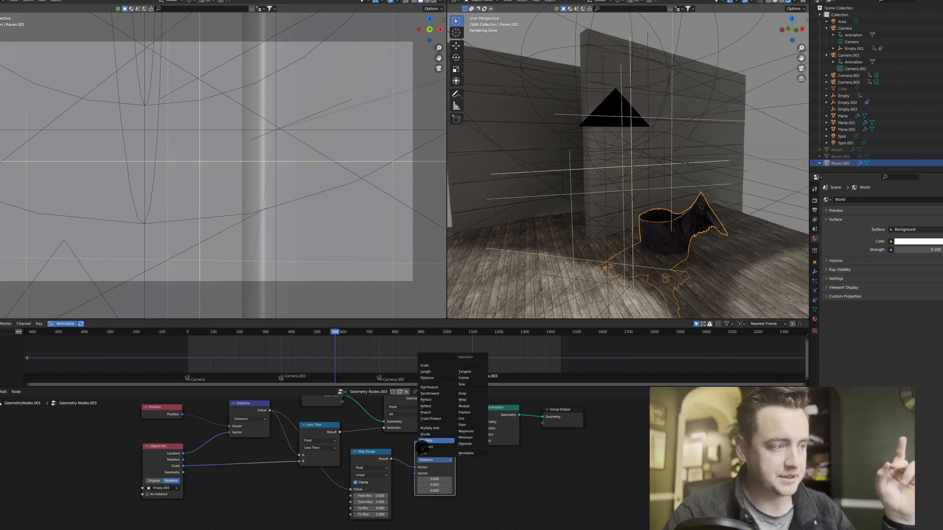
{"action": "left_click", "coordinate": [427, 441]}
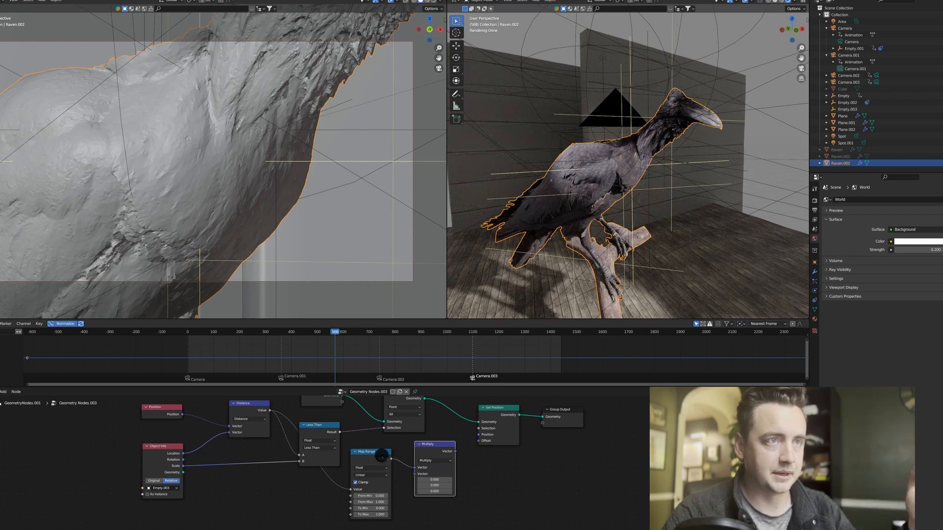
Feed a new Normal node into Multiply's second vector and link the Multiply output to Set Position's Offset.
{"action": "left_click_drag", "start_coordinate": [382, 456], "coordinate": [378, 467]}
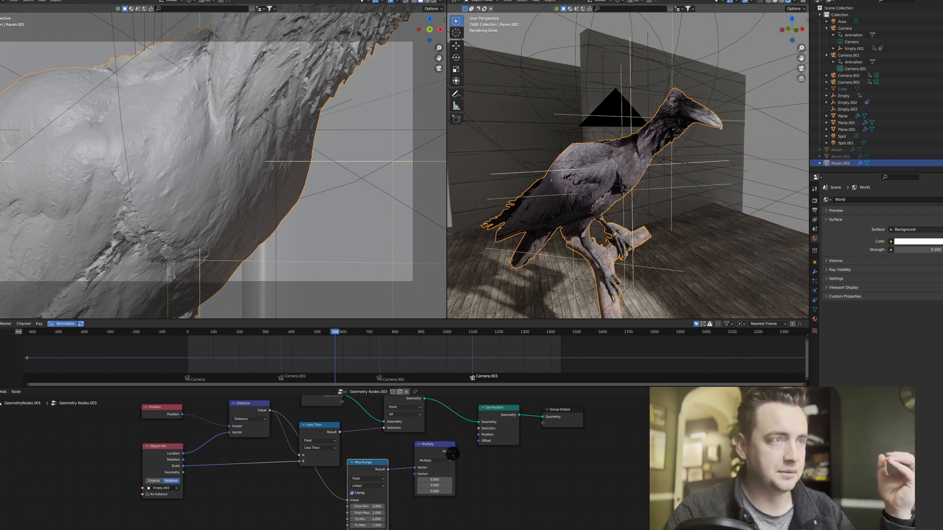
{"action": "left_click_drag", "start_coordinate": [435, 451], "coordinate": [390, 457]}
{"action": "type", "text": "norm"}
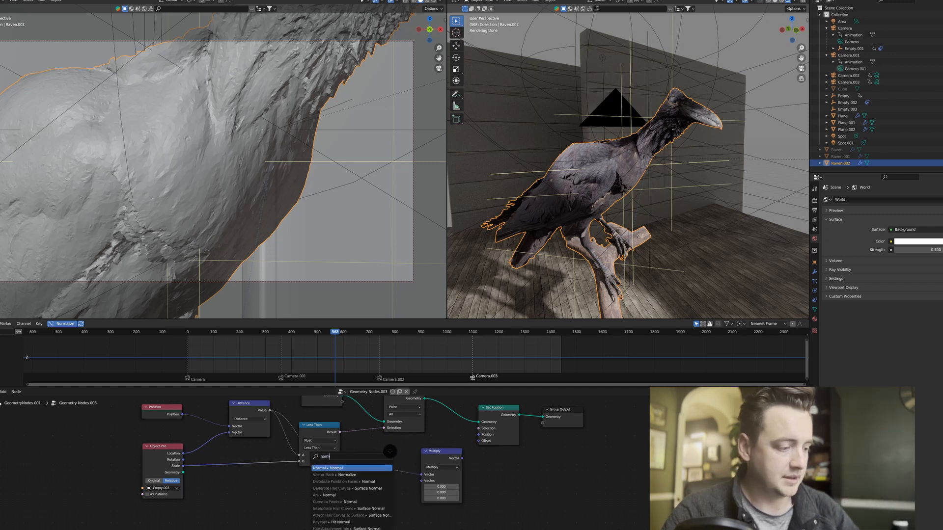
{"action": "key", "text": "Return"}
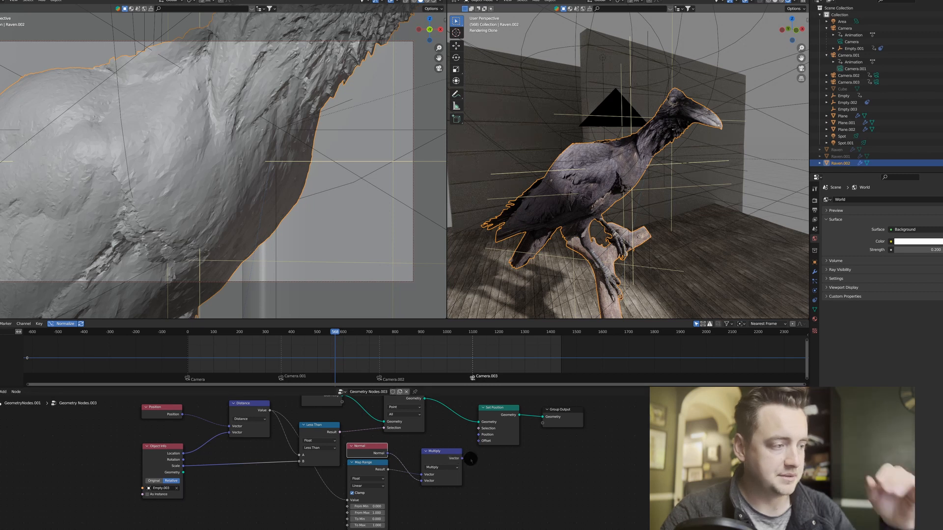
{"action": "left_click_drag", "start_coordinate": [462, 458], "coordinate": [477, 438]}
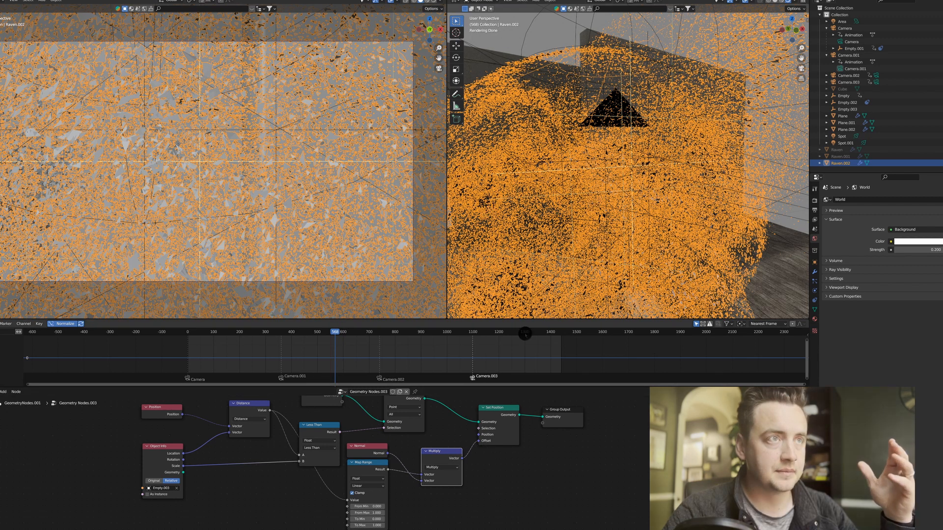
Move Map Range clear of the Normal node and link the Object Info scale to its From Min and From Max.
{"action": "left_click_drag", "start_coordinate": [368, 462], "coordinate": [362, 467]}
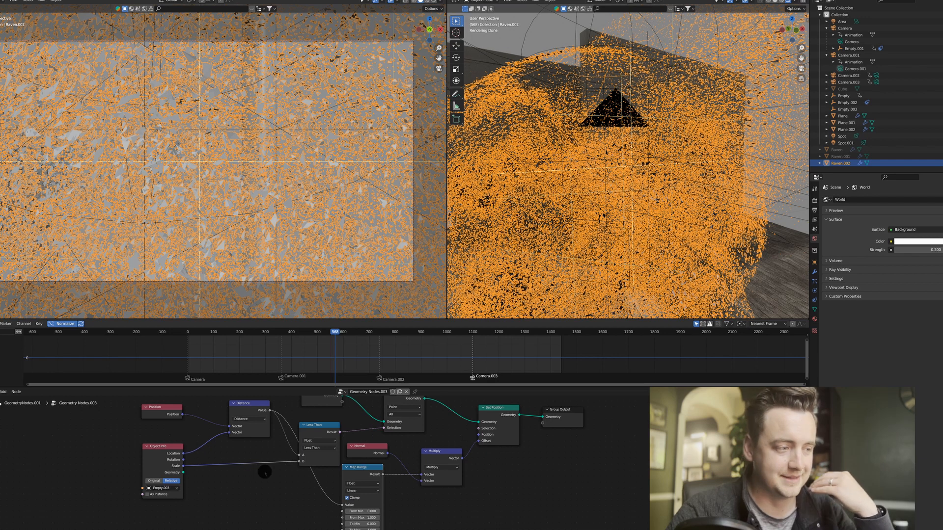
{"action": "middle_click_drag", "start_coordinate": [249, 481], "coordinate": [242, 459]}
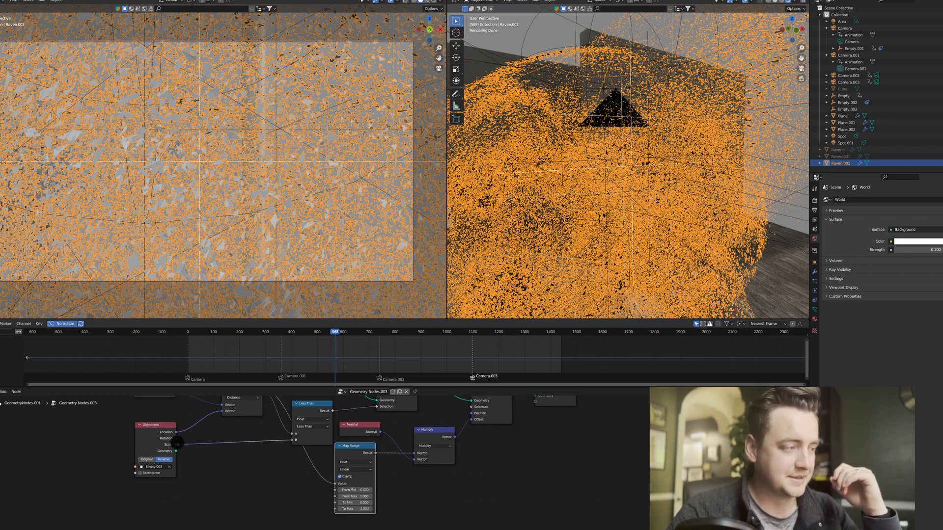
{"action": "left_click_drag", "start_coordinate": [176, 445], "coordinate": [340, 490]}
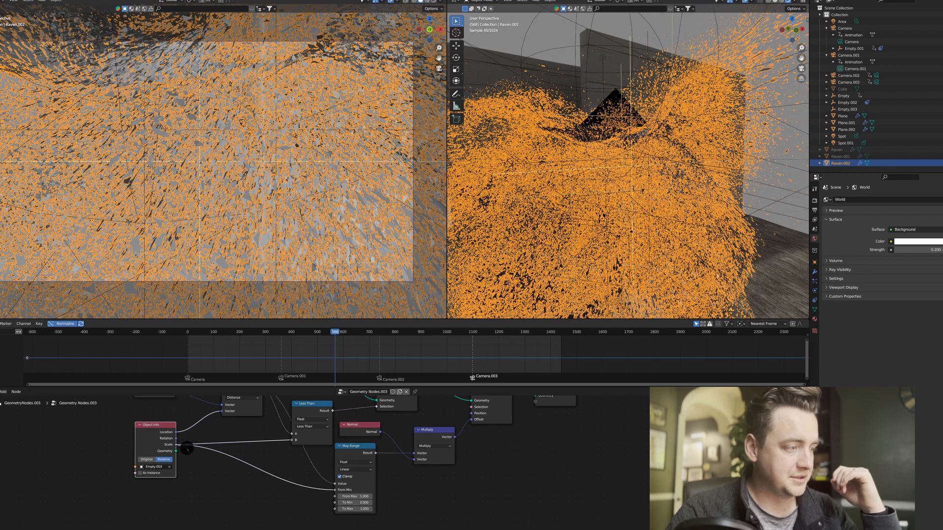
{"action": "left_click_drag", "start_coordinate": [176, 444], "coordinate": [255, 468]}
{"action": "left_click_drag", "start_coordinate": [326, 499], "coordinate": [336, 497]}
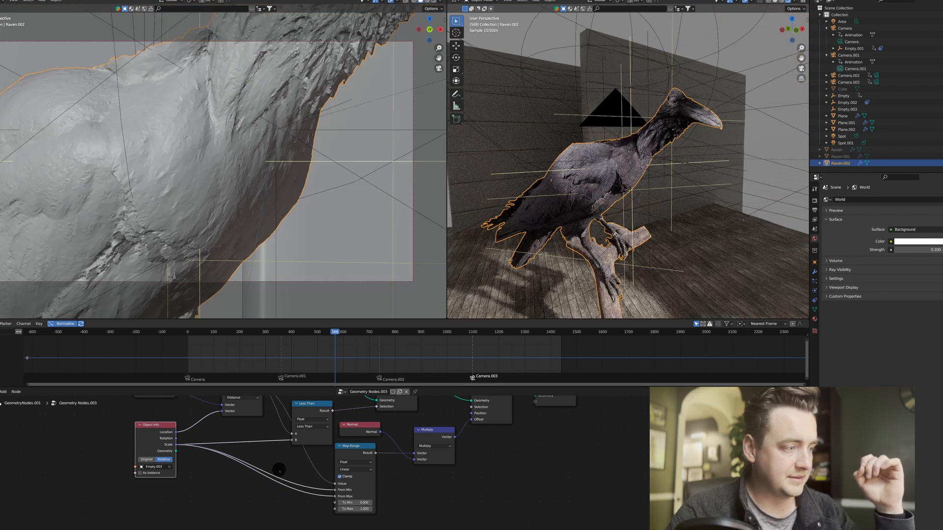
Add a Math node and insert it on the link from the Object Info scale to Map Range's From Min.
{"action": "left_click", "coordinate": [249, 492]}
{"action": "key", "text": "F3"}
{"action": "type", "text": "math"}
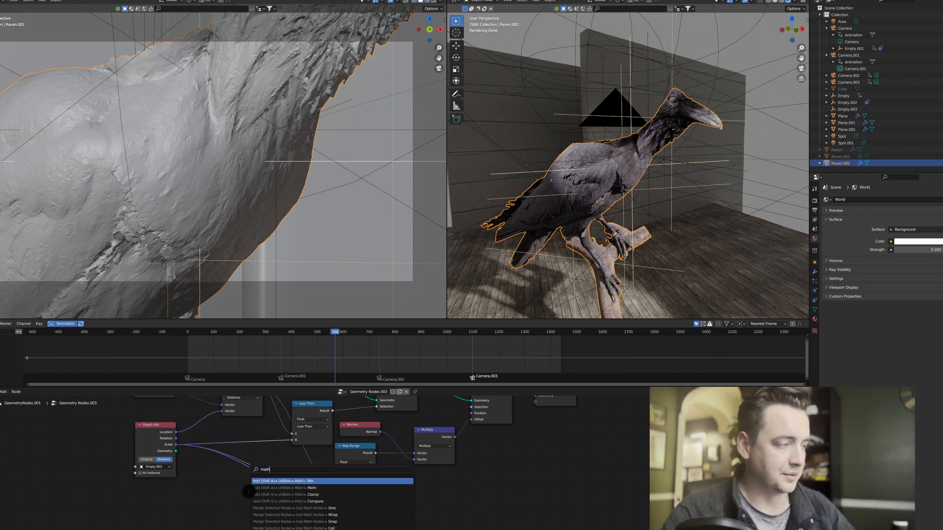
{"action": "key", "text": "Down"}
{"action": "key", "text": "Return"}
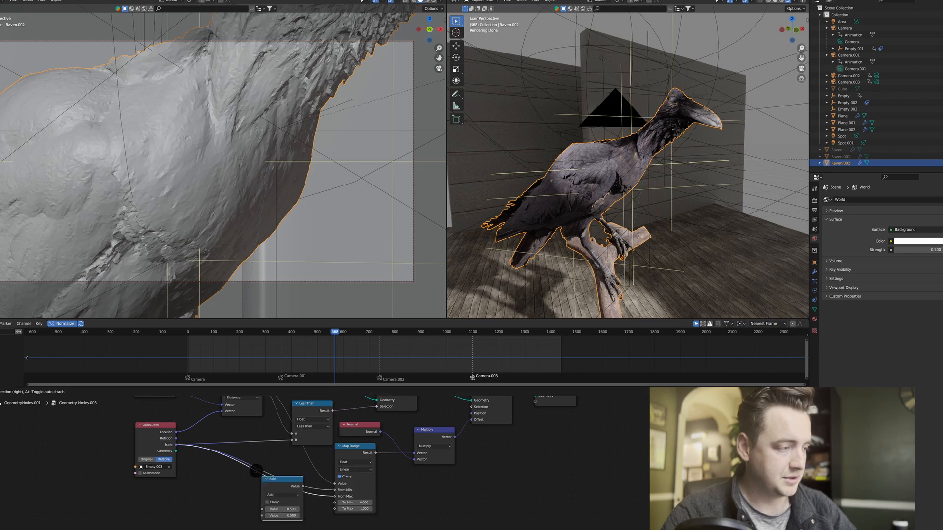
{"action": "left_click", "coordinate": [281, 466]}
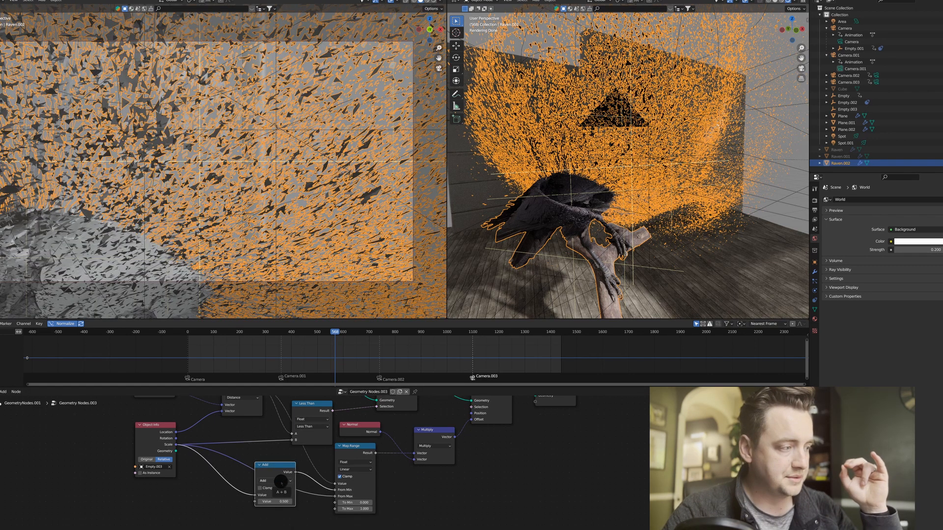
Change the new Math node's operation to Subtract and set its second value to 0.1.
{"action": "left_click", "coordinate": [281, 481]}
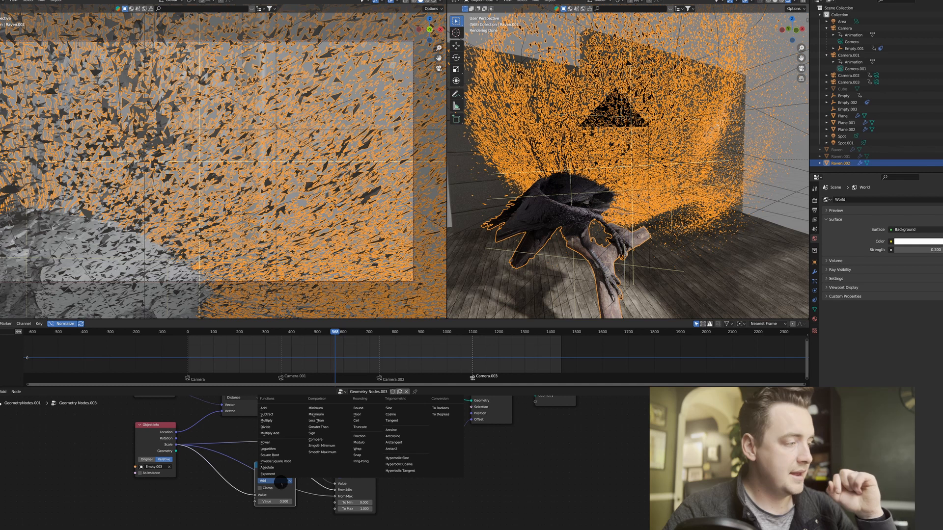
{"action": "left_click", "coordinate": [279, 416]}
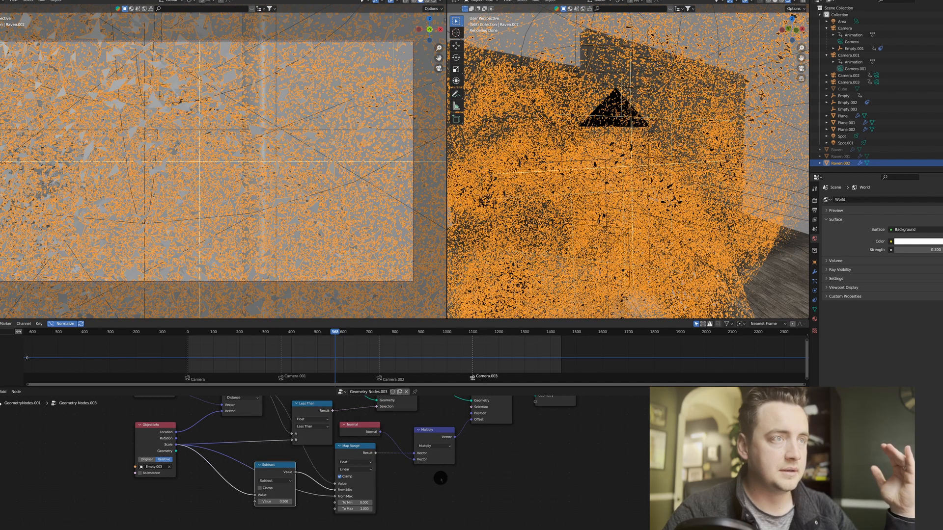
{"action": "type", "text": "0.1"}
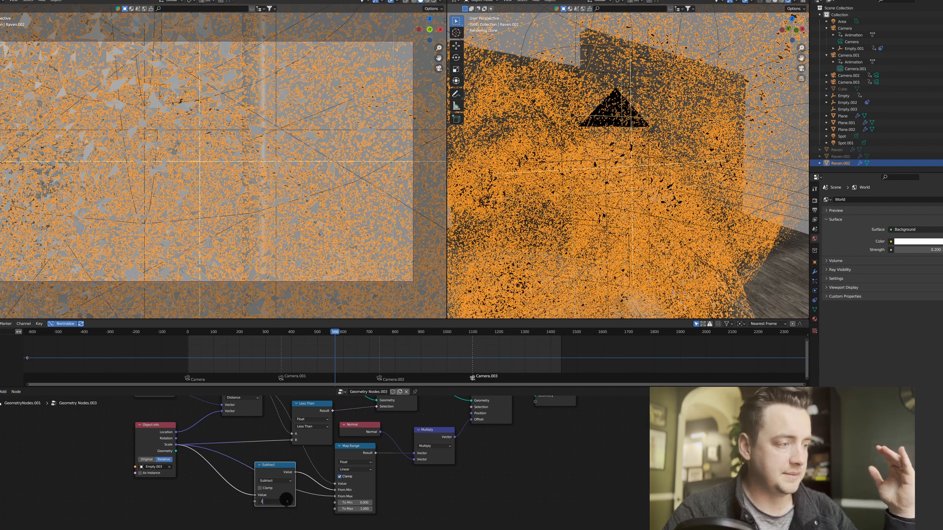
{"action": "key", "text": "Return"}
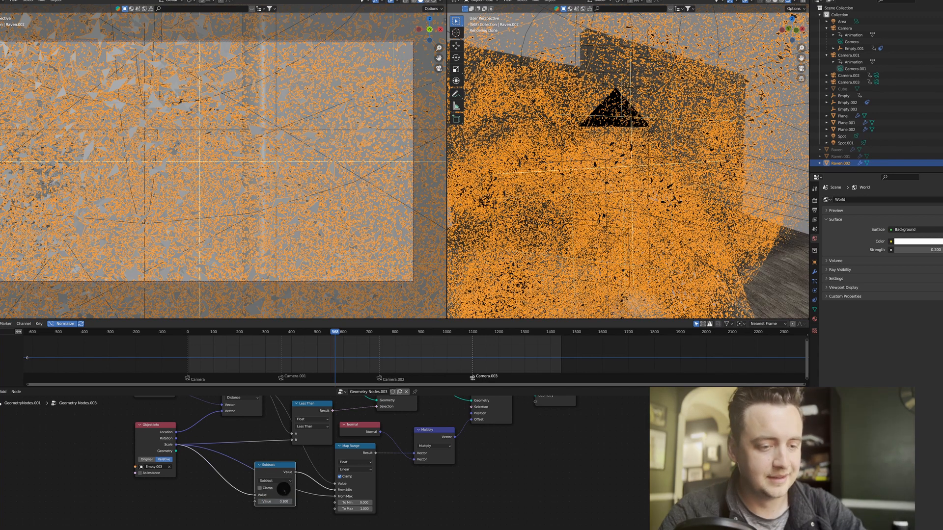
Duplicate the Subtract node, insert the copy between Map Range and the vector Multiply node, and change its operation to Multiply.
{"action": "scroll", "coordinate": [285, 486], "scroll_direction": "down", "scroll_amount": 3}
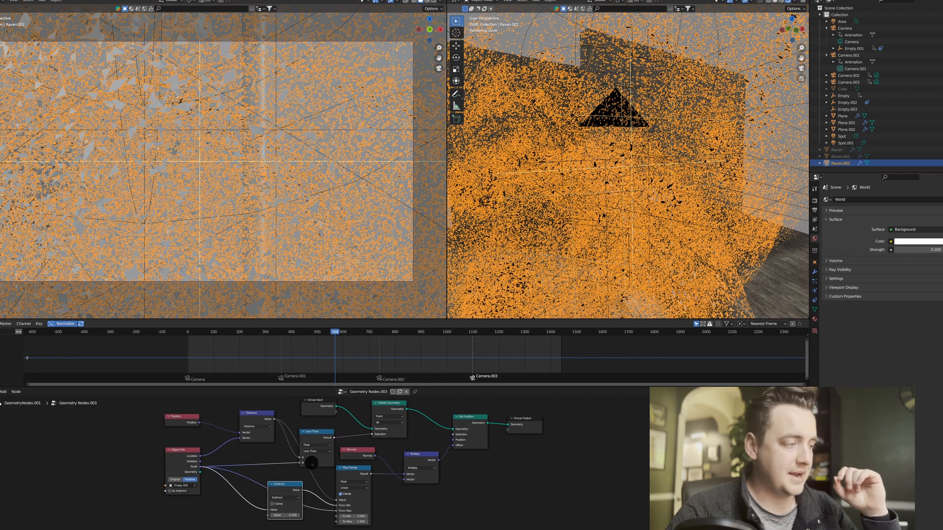
{"action": "left_click_drag", "start_coordinate": [309, 459], "coordinate": [308, 451]}
{"action": "middle_click_drag", "start_coordinate": [310, 494], "coordinate": [310, 470]}
{"action": "left_click_drag", "start_coordinate": [287, 466], "coordinate": [286, 459]}
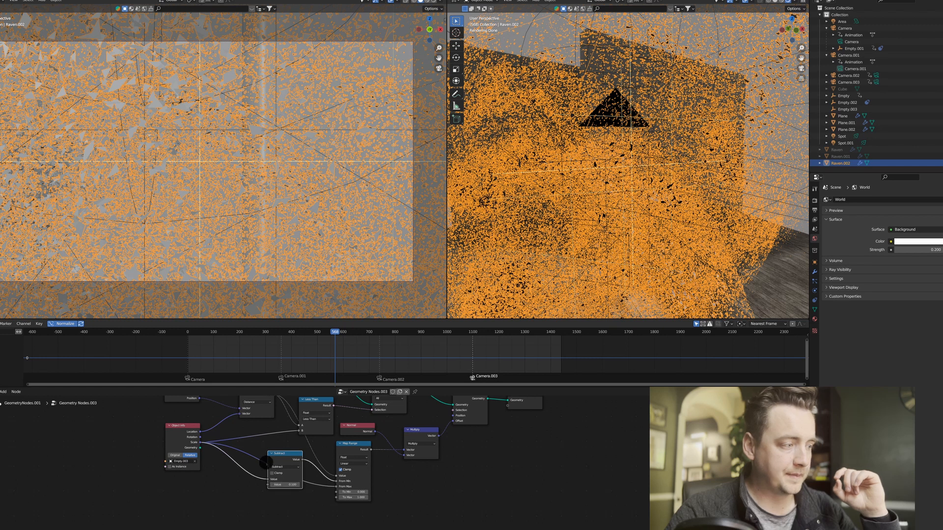
{"action": "key", "text": "shift+d"}
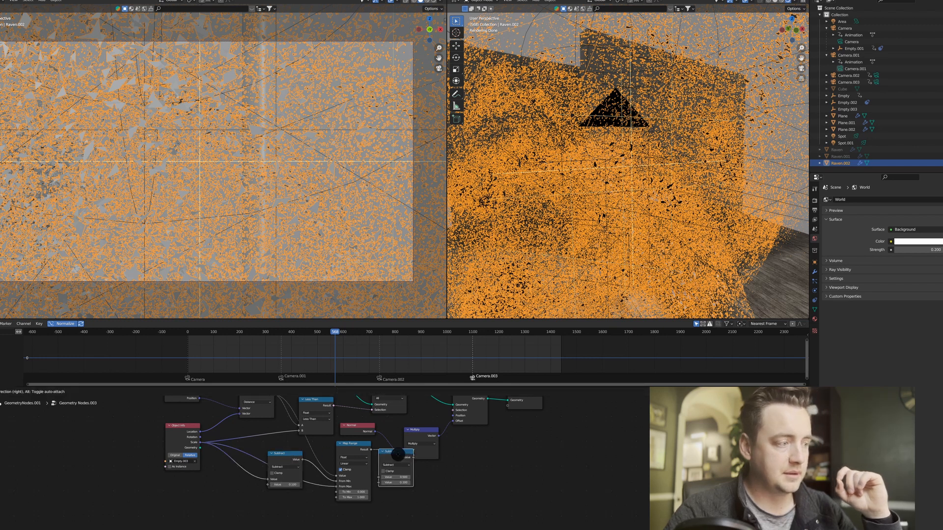
{"action": "left_click", "coordinate": [407, 460]}
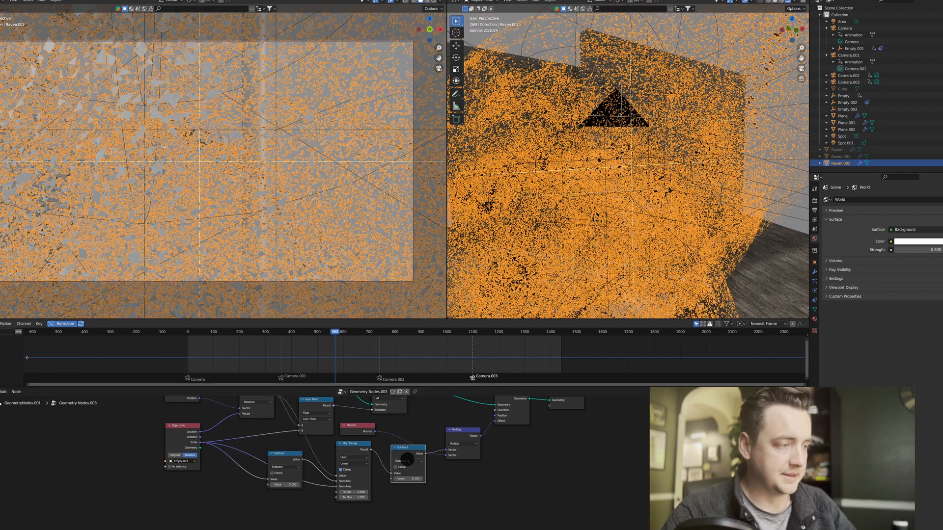
{"action": "left_click", "coordinate": [407, 460]}
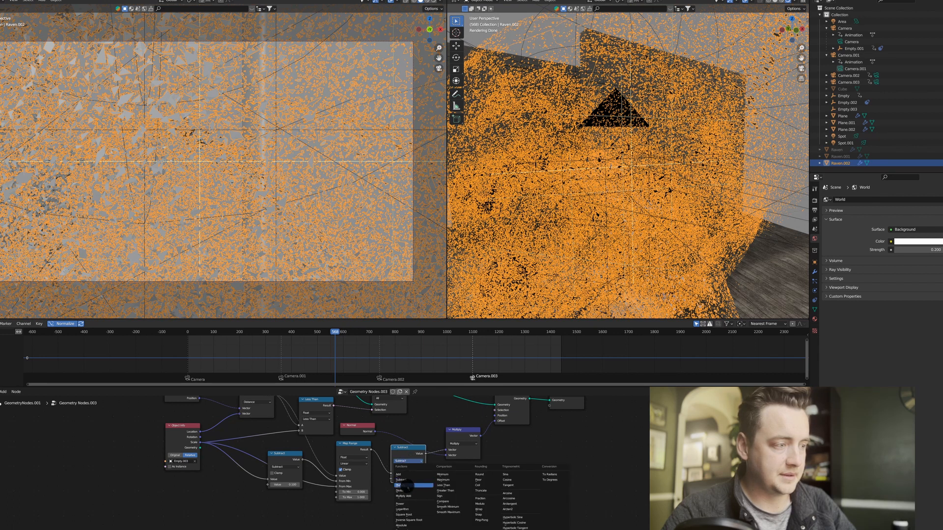
{"action": "left_click", "coordinate": [409, 485]}
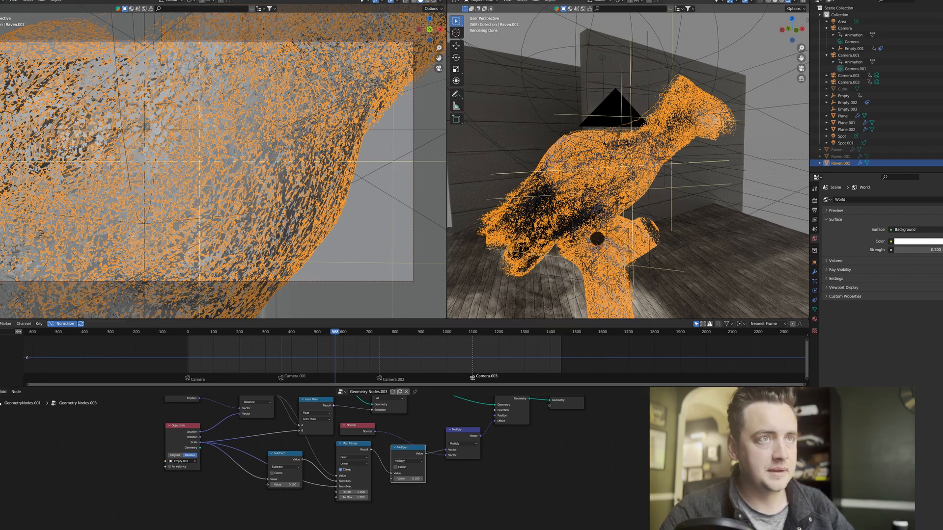
Set the Subtract node's second value to 0.01.
{"action": "mouse_move", "coordinate": [597, 239]}
{"action": "middle_mouse_down"}
{"action": "mouse_move", "coordinate": [536, 243]}
{"action": "mouse_move", "coordinate": [593, 240]}
{"action": "middle_mouse_up"}
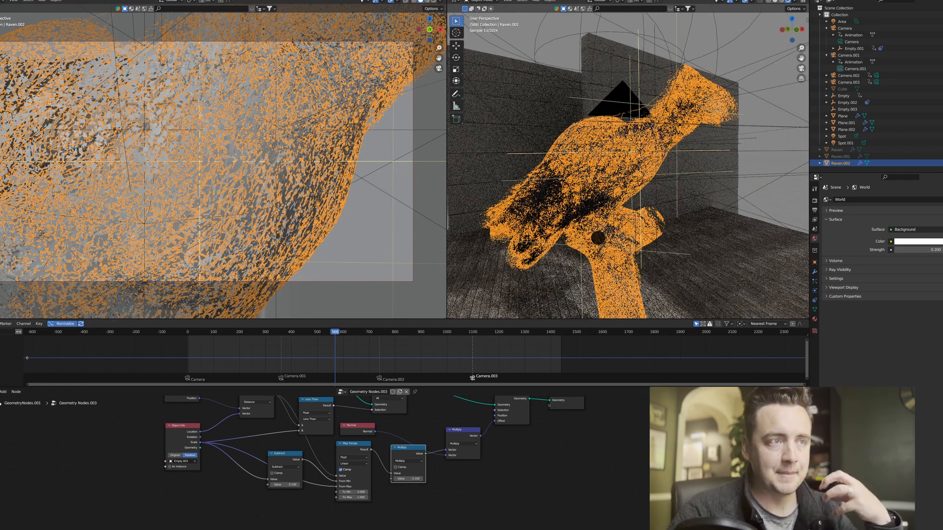
{"action": "middle_click_drag", "start_coordinate": [308, 512], "coordinate": [311, 480]}
{"action": "left_click", "coordinate": [284, 469]}
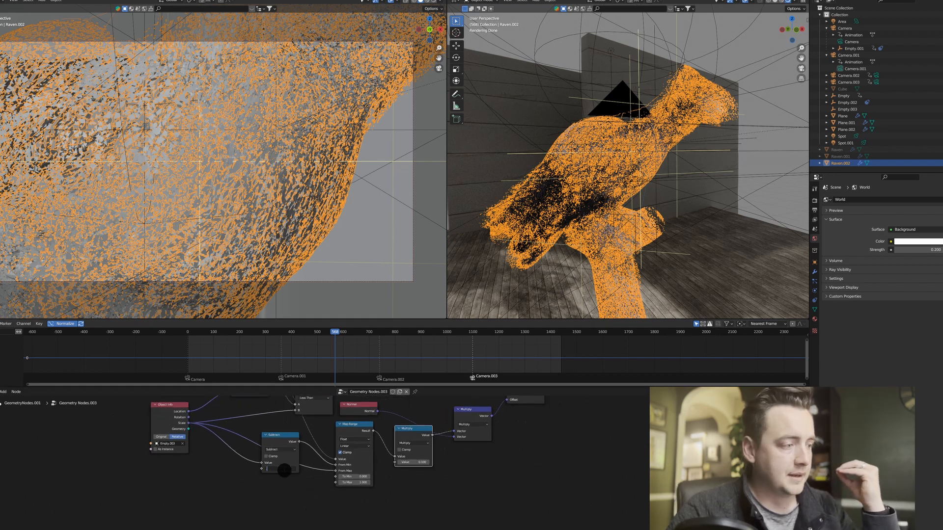
{"action": "type", "text": ".01"}
{"action": "key", "text": "Return"}
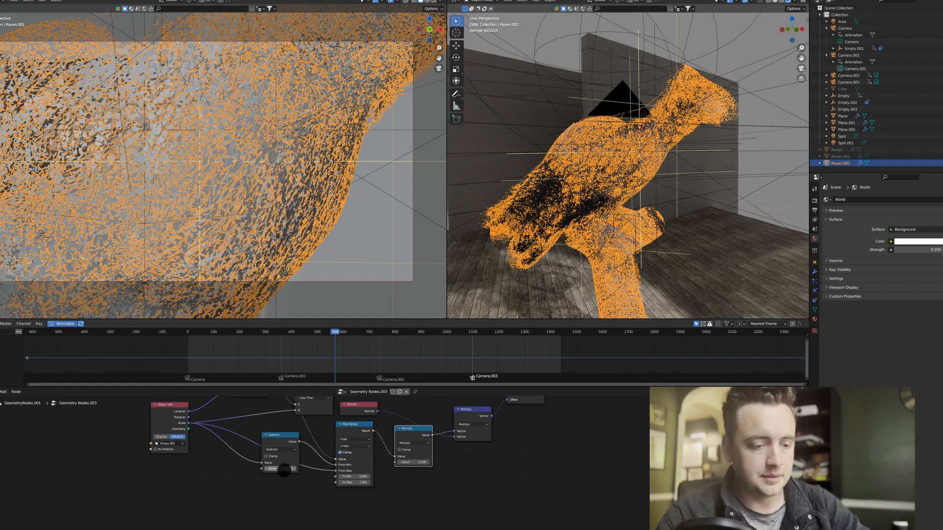
Try the Greater Than operation on the comparison node that drives Delete Geometry's selection.
{"action": "middle_click_drag", "start_coordinate": [306, 463], "coordinate": [306, 466]}
{"action": "middle_click_drag", "start_coordinate": [312, 405], "coordinate": [320, 449]}
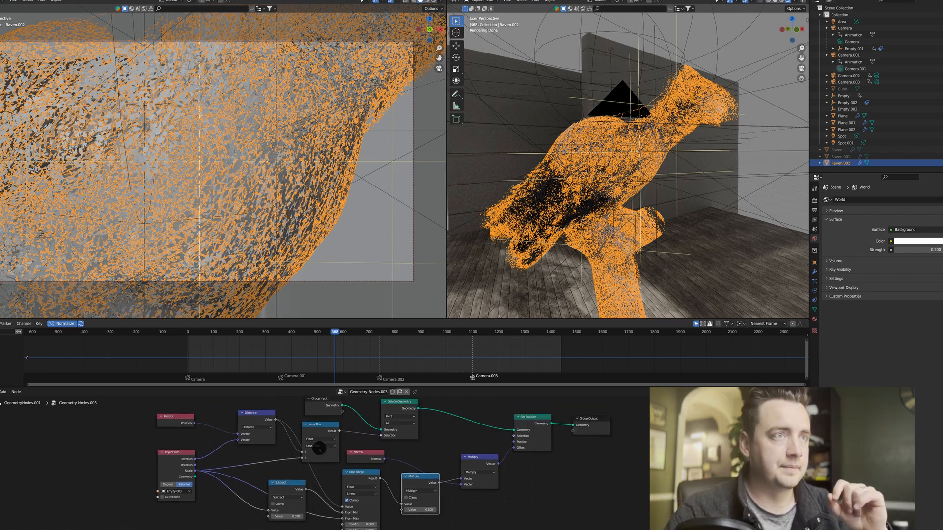
{"action": "left_click_drag", "start_coordinate": [285, 480], "coordinate": [280, 480]}
{"action": "middle_click_drag", "start_coordinate": [300, 496], "coordinate": [285, 463]}
{"action": "left_click", "coordinate": [304, 437]}
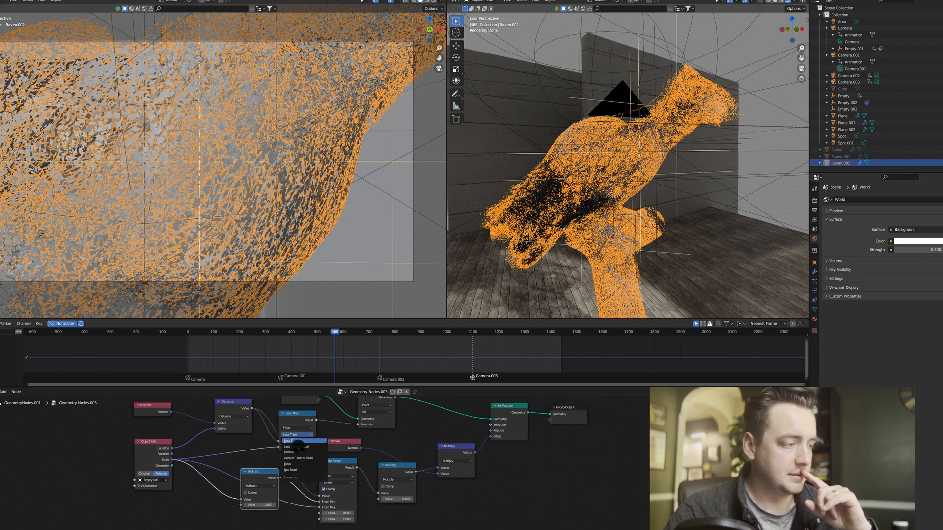
{"action": "left_click", "coordinate": [299, 454]}
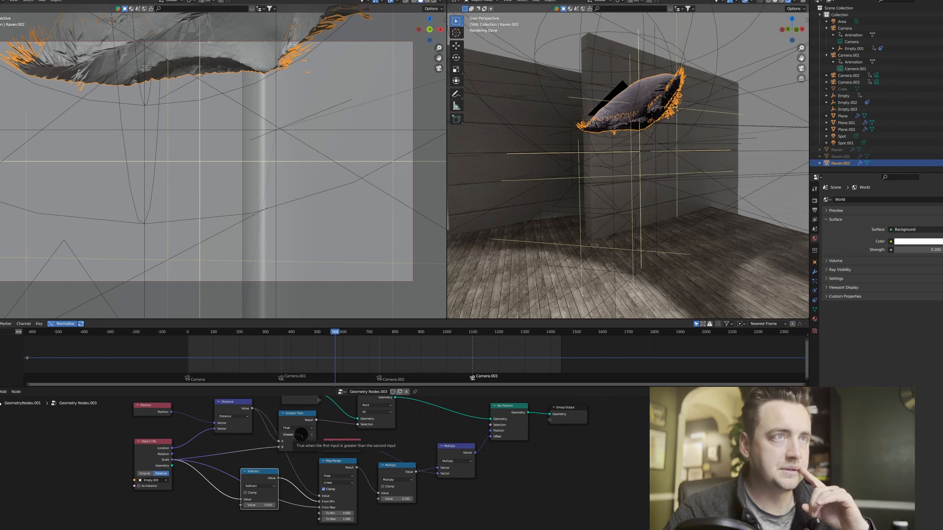
{"action": "left_click", "coordinate": [300, 434]}
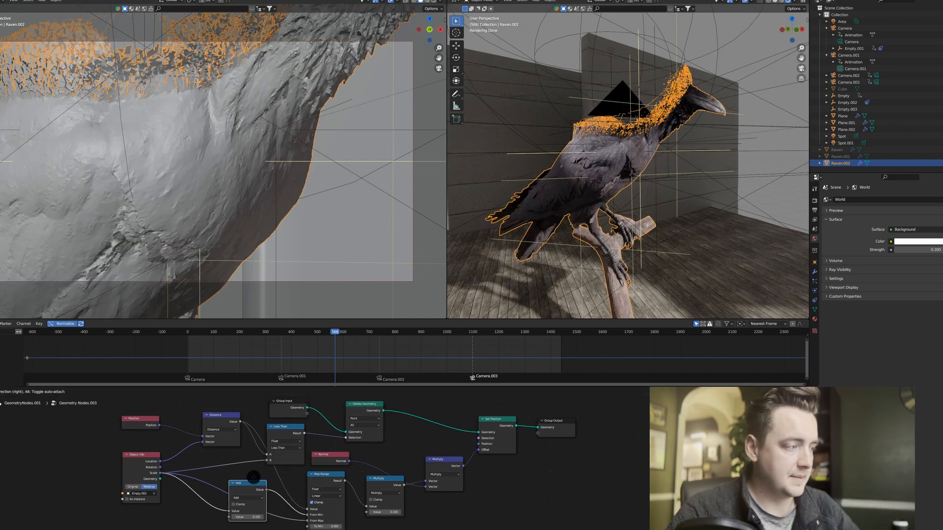
Spread out the Add, Object Info and Map Range nodes by moving Add up, Object Info left and Map Range slightly down.
{"action": "left_click_drag", "start_coordinate": [254, 487], "coordinate": [254, 482]}
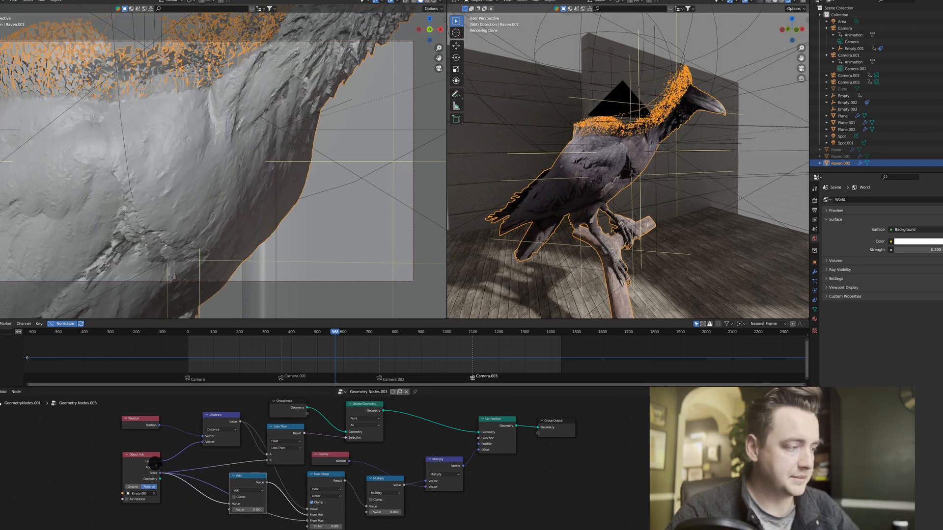
{"action": "left_click_drag", "start_coordinate": [154, 463], "coordinate": [138, 465]}
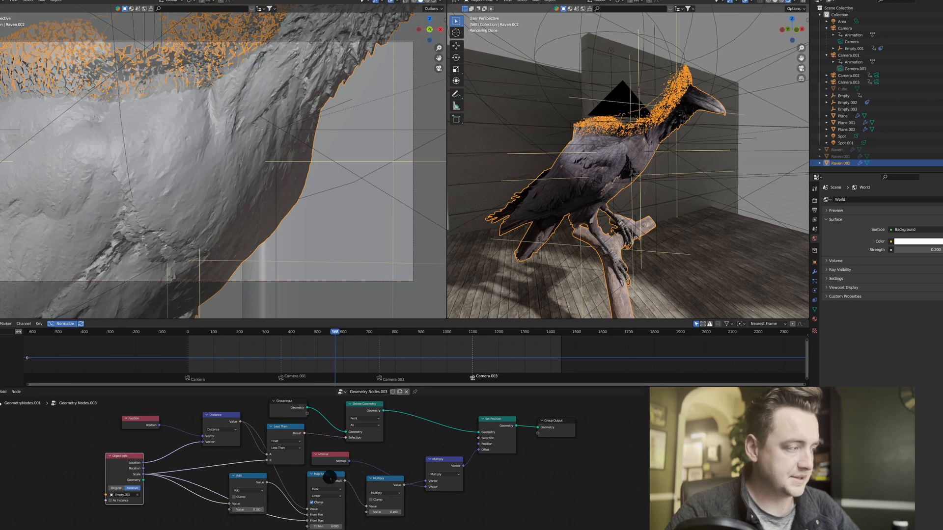
{"action": "left_click_drag", "start_coordinate": [330, 477], "coordinate": [330, 479]}
Move the Group Input node up and left to make room before Delete Geometry.
{"action": "middle_click_drag", "start_coordinate": [628, 150], "coordinate": [602, 147]}
{"action": "scroll", "coordinate": [589, 147], "scroll_direction": "up", "scroll_amount": 2}
{"action": "middle_click_drag", "start_coordinate": [541, 142], "coordinate": [553, 157]}
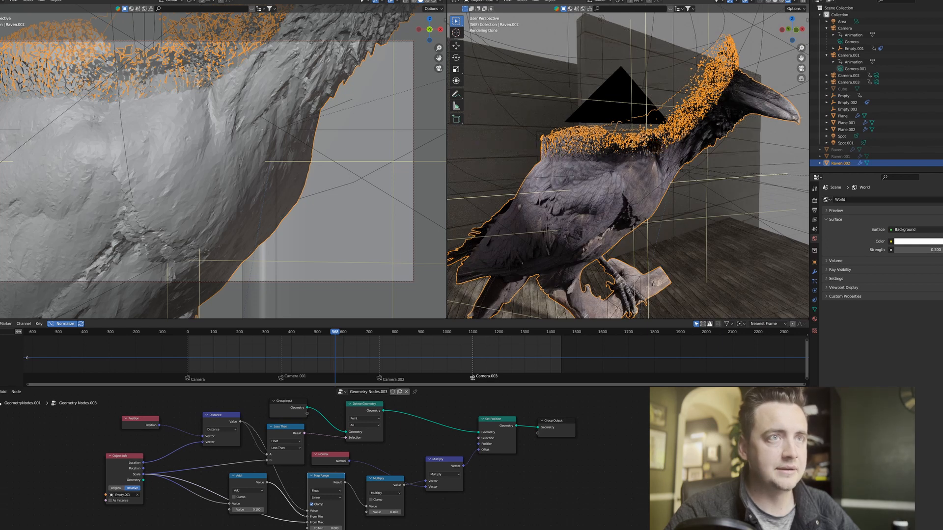
{"action": "middle_click_drag", "start_coordinate": [498, 441], "coordinate": [464, 438]}
{"action": "scroll", "coordinate": [586, 184], "scroll_direction": "up", "scroll_amount": 3}
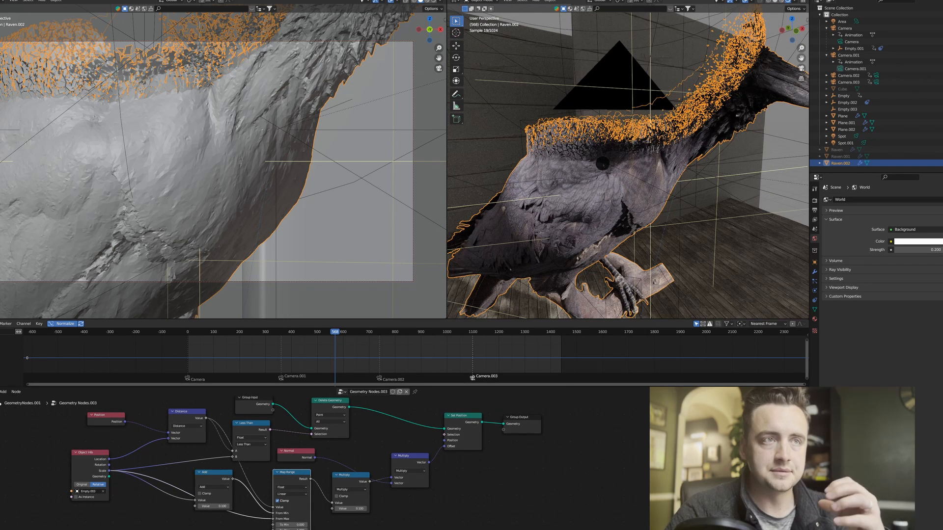
{"action": "left_click_drag", "start_coordinate": [250, 403], "coordinate": [216, 401]}
{"action": "middle_click_drag", "start_coordinate": [266, 422], "coordinate": [306, 442]}
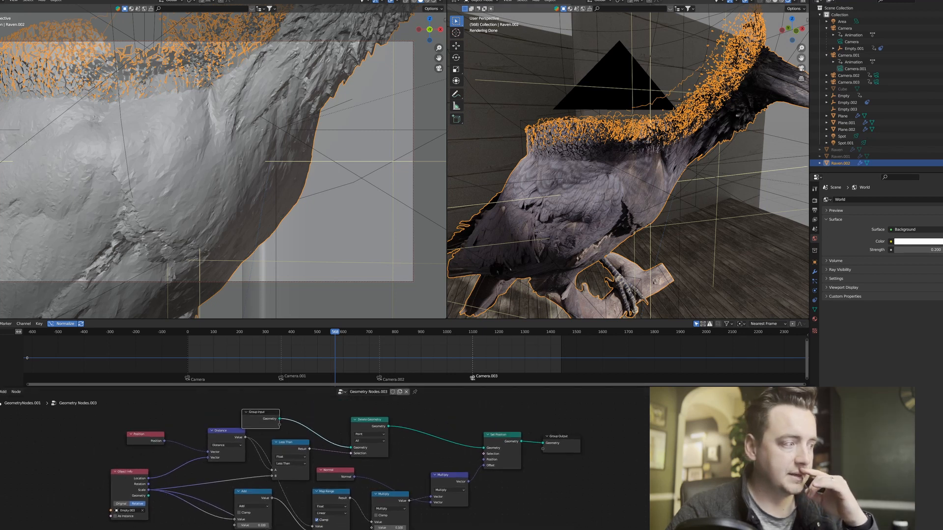
{"action": "left_click_drag", "start_coordinate": [258, 415], "coordinate": [262, 403]}
{"action": "middle_click_drag", "start_coordinate": [297, 417], "coordinate": [297, 421]}
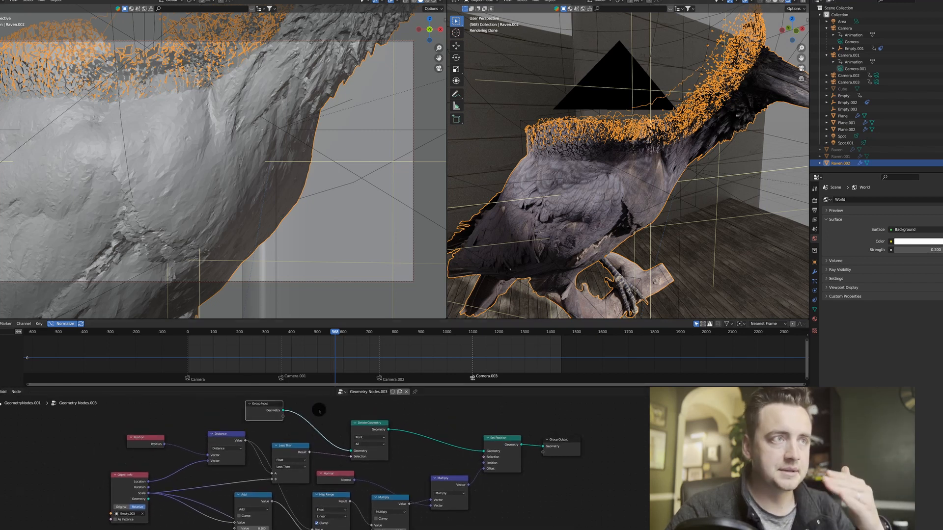
{"action": "left_click", "coordinate": [319, 409]}
{"action": "key", "text": "F3"}
{"action": "type", "text": "split"}
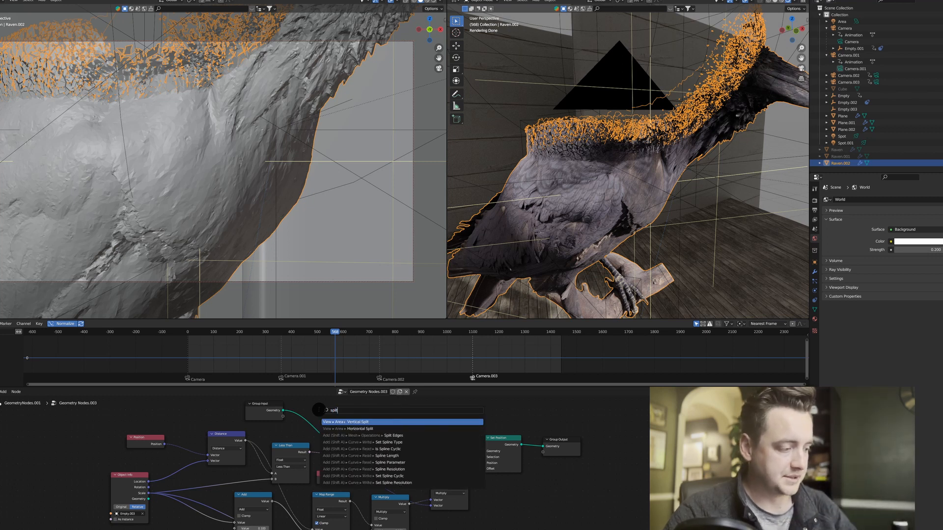
{"action": "key", "text": "Return"}
{"action": "key", "text": "Escape"}
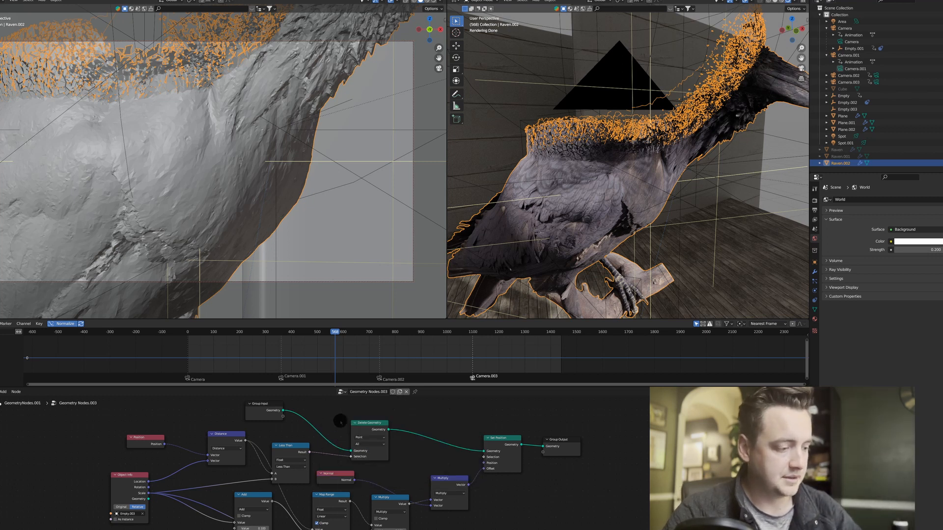
Add a Split Edges node and insert it between Group Input and Delete Geometry.
{"action": "key", "text": "F3"}
{"action": "type", "text": "split"}
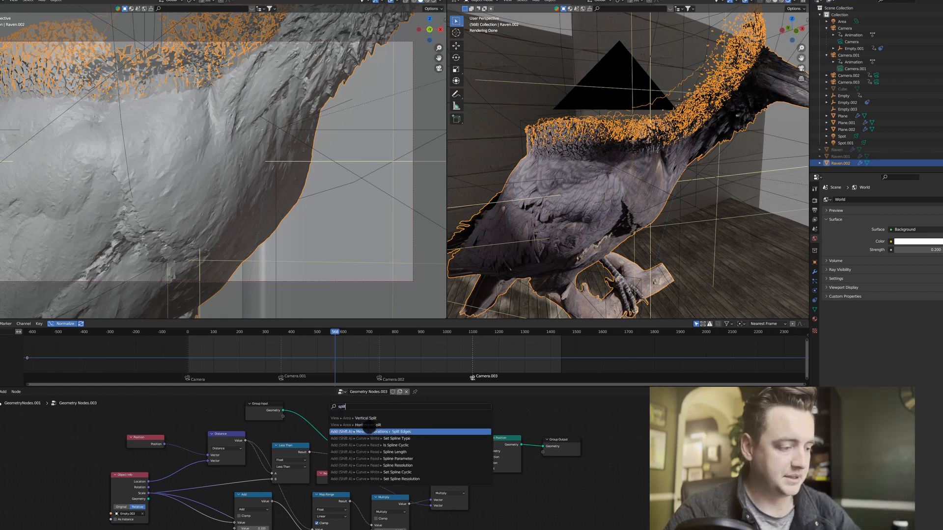
{"action": "left_click", "coordinate": [361, 432]}
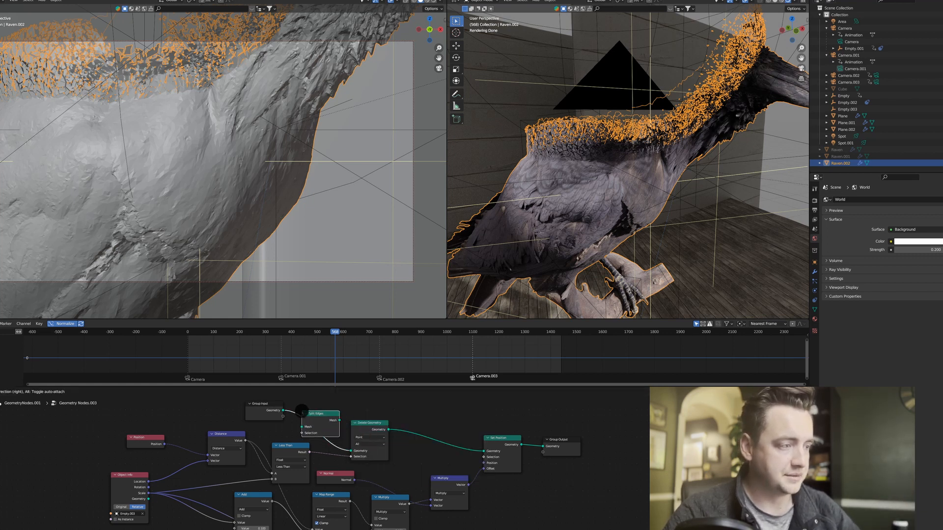
{"action": "left_click", "coordinate": [323, 423]}
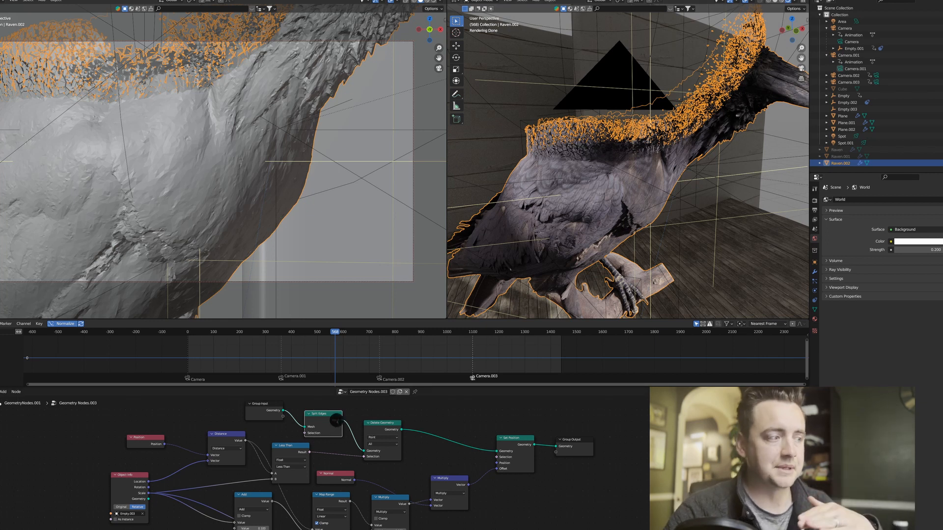
Move the Group Input node left of Split Edges and shift the Position node away from Distance.
{"action": "left_click", "coordinate": [252, 415]}
{"action": "left_click_drag", "start_coordinate": [253, 415], "coordinate": [231, 414]}
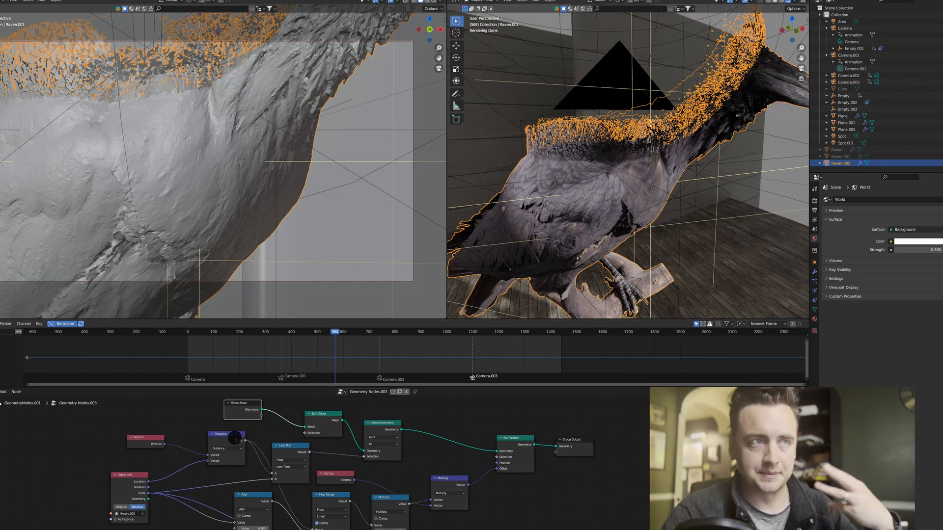
{"action": "middle_click_drag", "start_coordinate": [204, 437], "coordinate": [224, 426]}
{"action": "left_click_drag", "start_coordinate": [158, 433], "coordinate": [147, 430]}
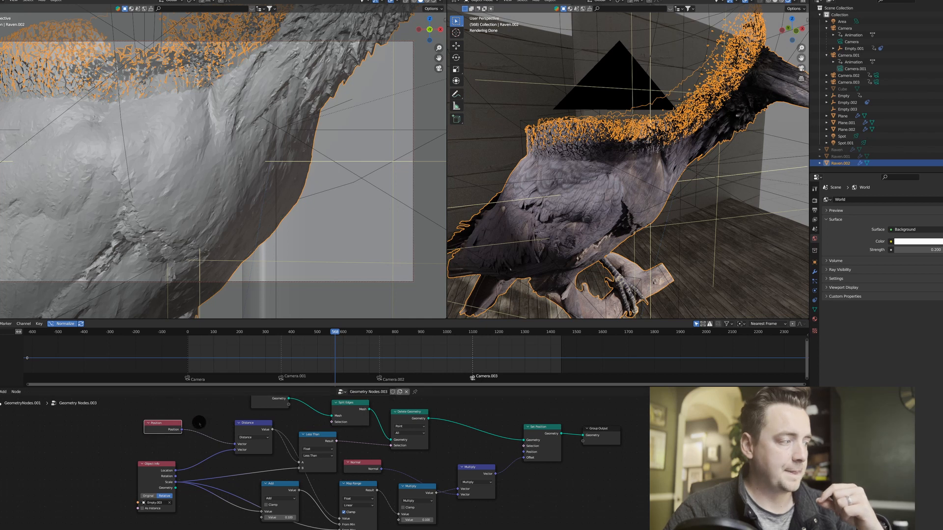
Add a Mix Color node and insert it between the Position and Distance nodes.
{"action": "middle_click_drag", "start_coordinate": [201, 417], "coordinate": [243, 422]}
{"action": "key", "text": "F3"}
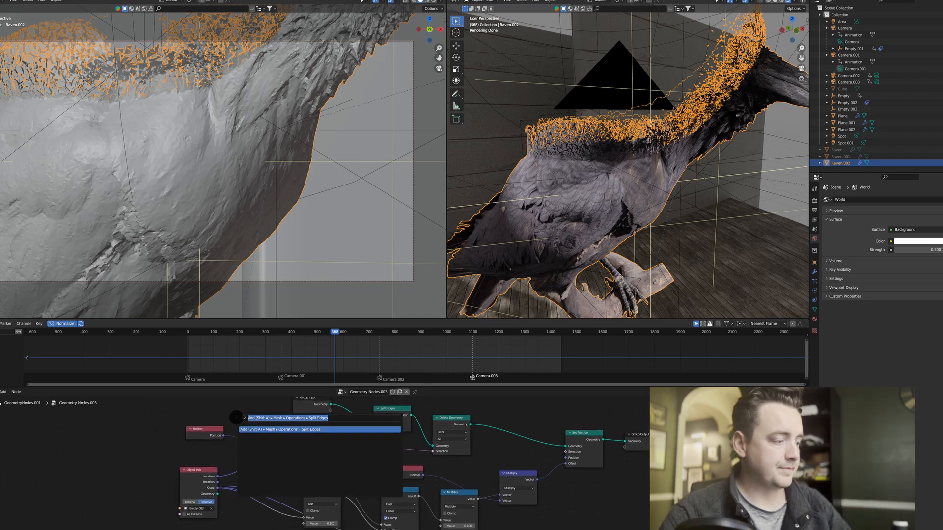
{"action": "key", "text": "BackSpace"}
{"action": "key", "text": "F3"}
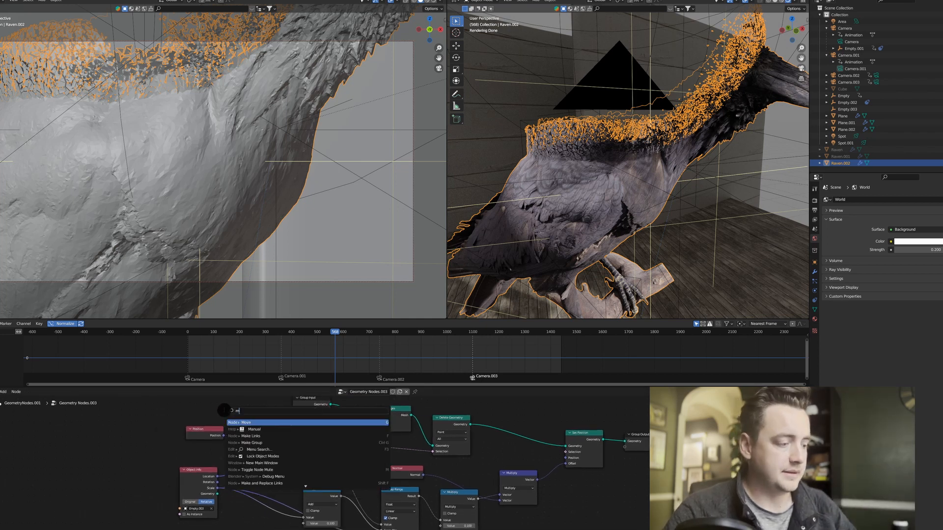
{"action": "type", "text": "mix"}
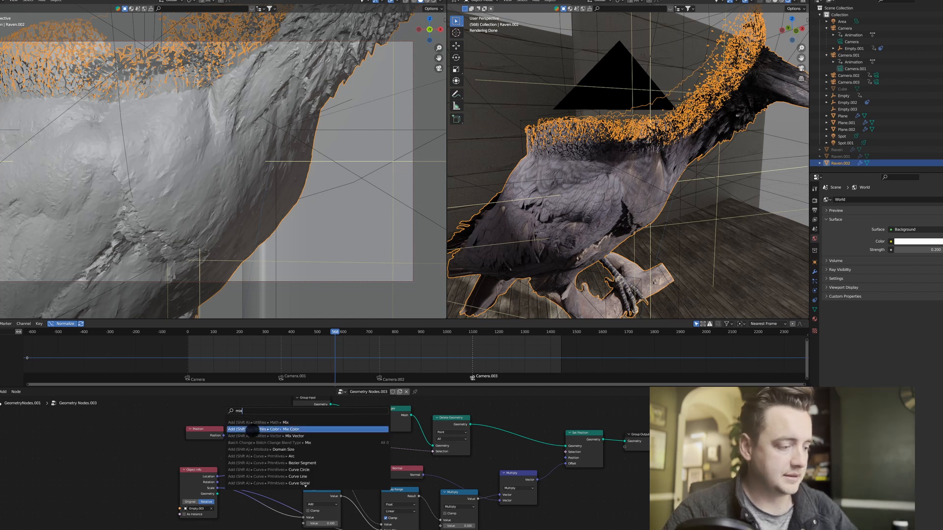
{"action": "left_click", "coordinate": [251, 430]}
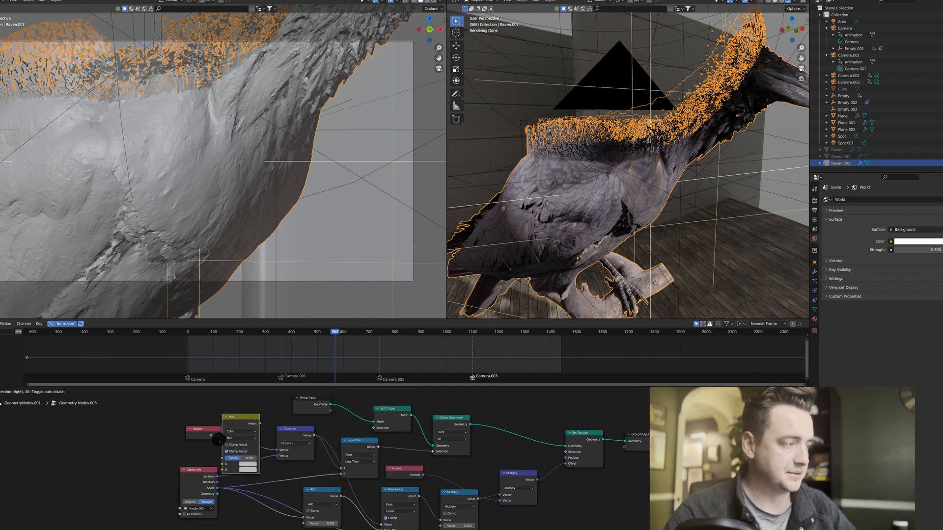
{"action": "left_click", "coordinate": [222, 432]}
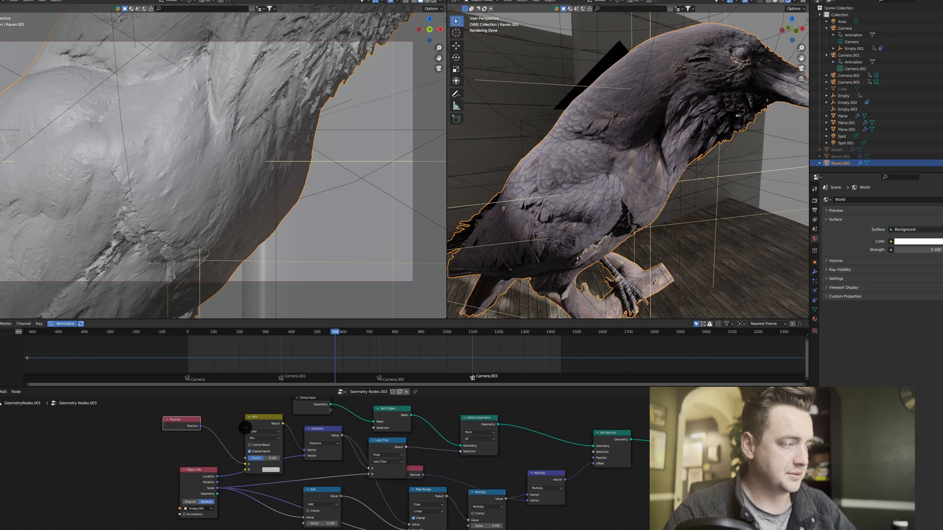
Move the Mix node up and the Position node up and left to open space before Distance.
{"action": "left_click_drag", "start_coordinate": [257, 419], "coordinate": [228, 414]}
{"action": "middle_click_drag", "start_coordinate": [216, 462], "coordinate": [244, 451]}
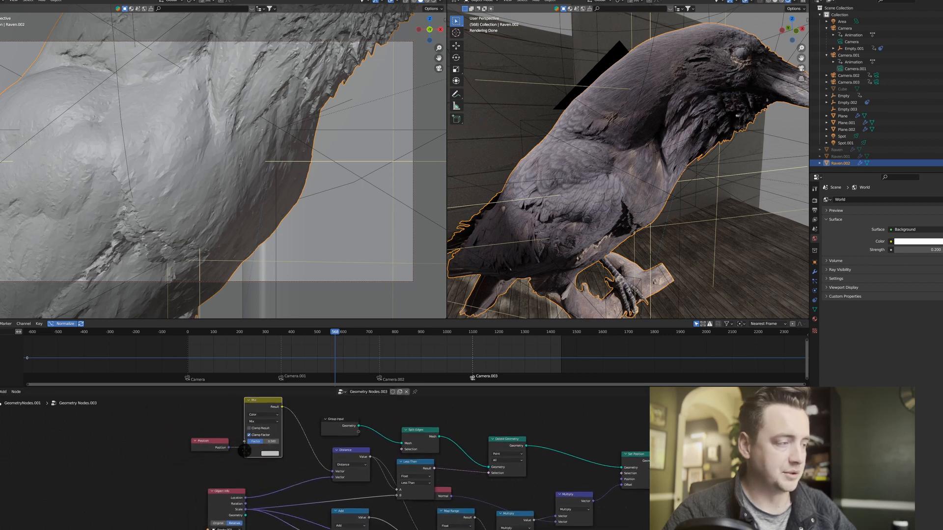
{"action": "left_click", "coordinate": [219, 444]}
{"action": "left_click_drag", "start_coordinate": [199, 448], "coordinate": [170, 423]}
Add a Noise Texture whose Fac feeds the Mix node's B input, connect Position to its Vector input, and shift Position left.
{"action": "left_click_drag", "start_coordinate": [244, 452], "coordinate": [210, 465]}
{"action": "type", "text": "noise"}
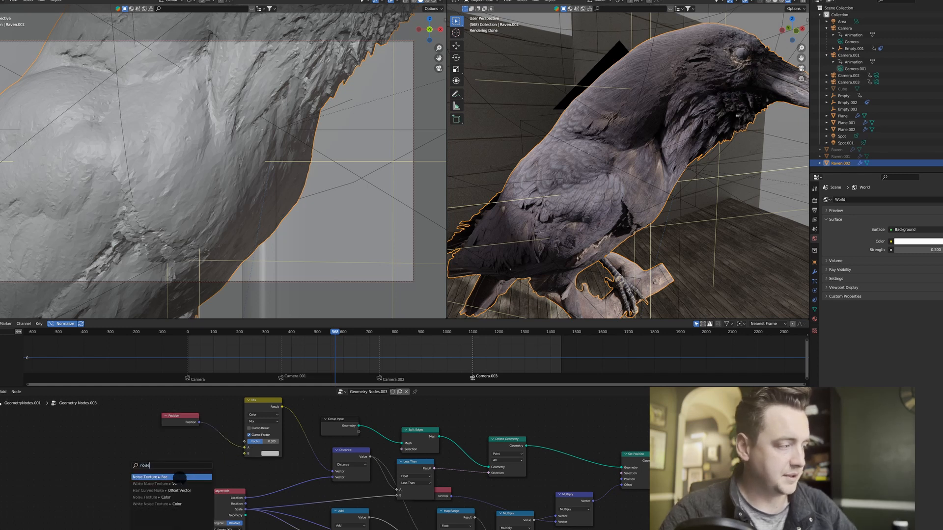
{"action": "key", "text": "Return"}
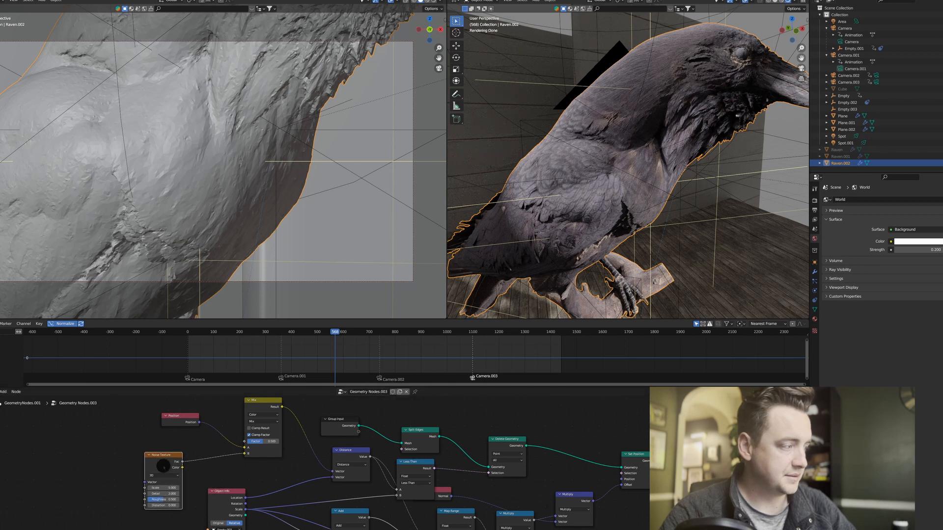
{"action": "left_click_drag", "start_coordinate": [197, 422], "coordinate": [150, 485]}
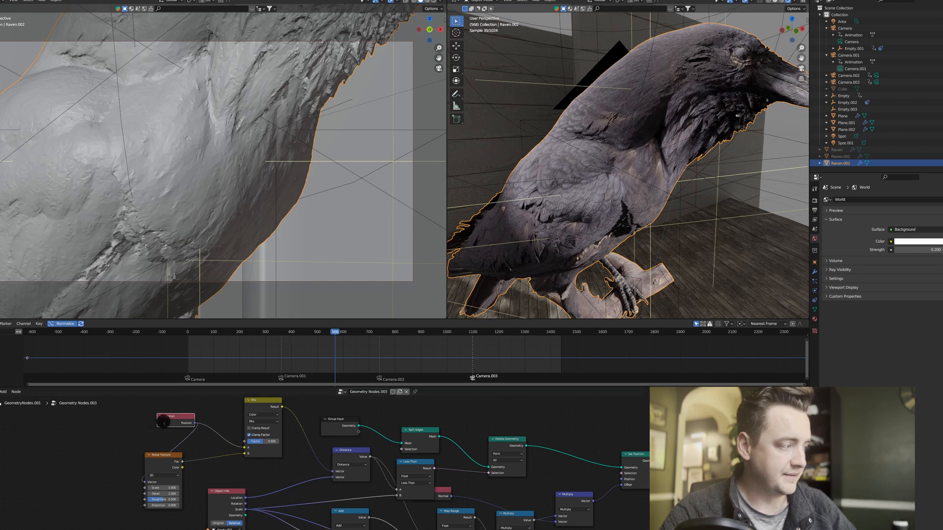
{"action": "left_click_drag", "start_coordinate": [176, 427], "coordinate": [120, 433]}
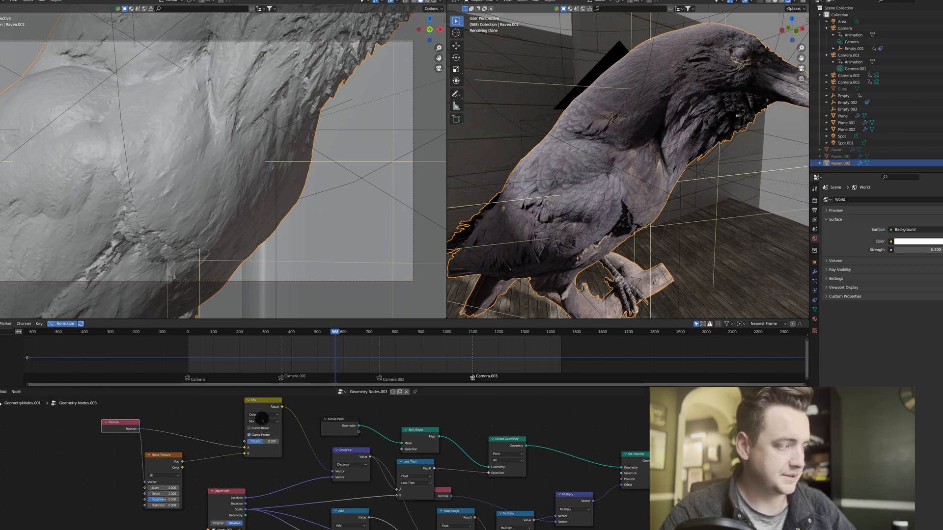
Set the Mix node's blending mode to Linear Light and examine the raven's noisy cut edge.
{"action": "left_click", "coordinate": [262, 422]}
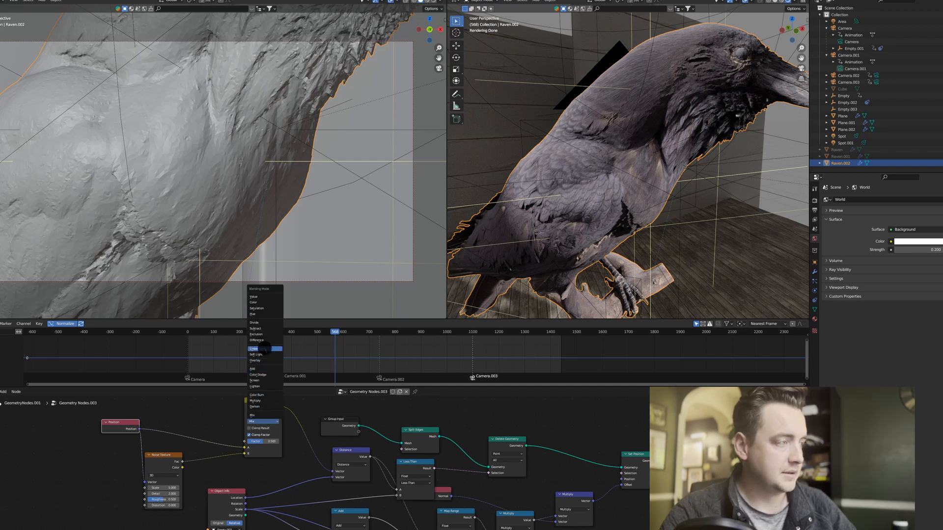
{"action": "left_click", "coordinate": [257, 349]}
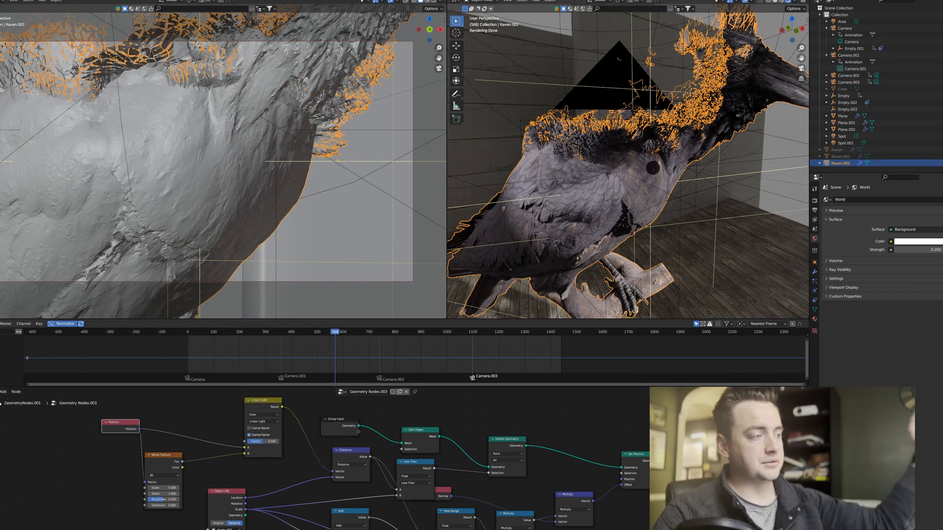
{"action": "middle_click_drag", "start_coordinate": [640, 172], "coordinate": [651, 154], "text": "shift"}
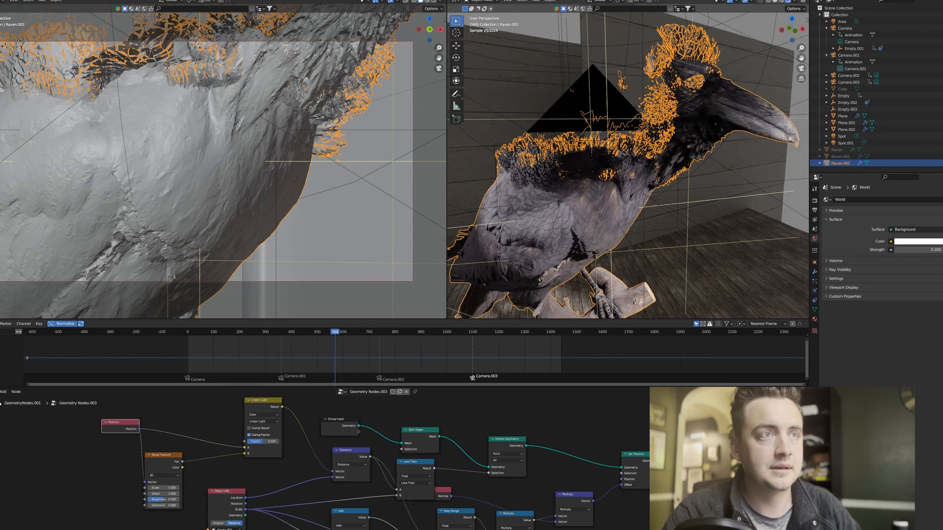
{"action": "middle_click_drag", "start_coordinate": [508, 172], "coordinate": [588, 156], "text": "shift"}
{"action": "middle_click_drag", "start_coordinate": [671, 167], "coordinate": [625, 173], "text": "shift"}
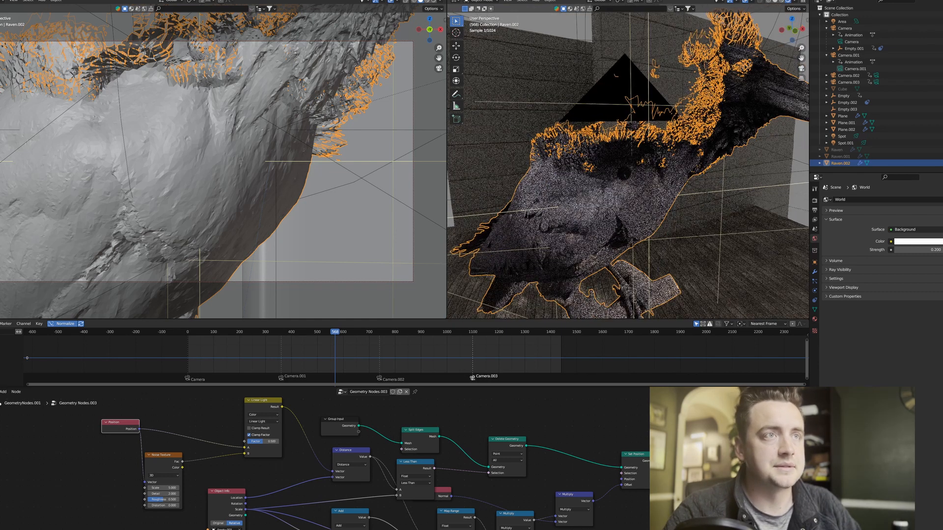
{"action": "left_click_drag", "start_coordinate": [126, 426], "coordinate": [120, 428]}
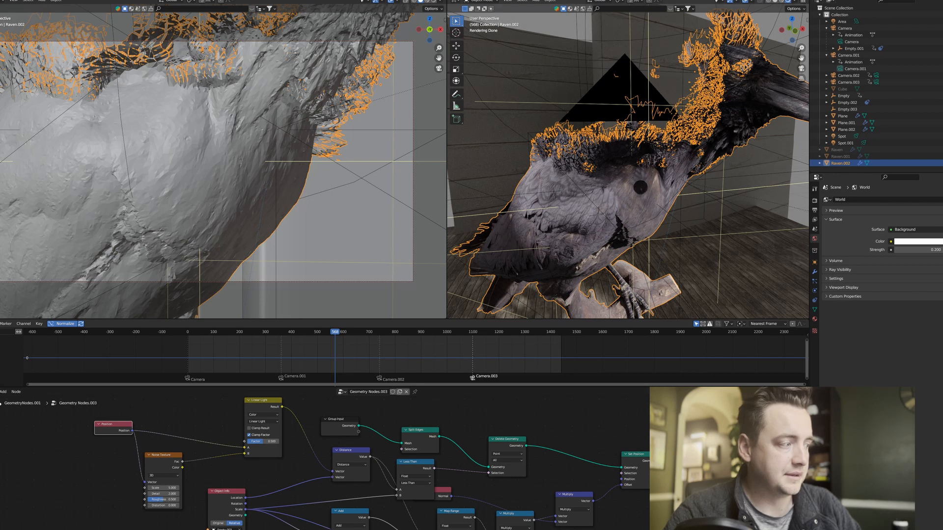
{"action": "middle_click_drag", "start_coordinate": [641, 188], "coordinate": [636, 178]}
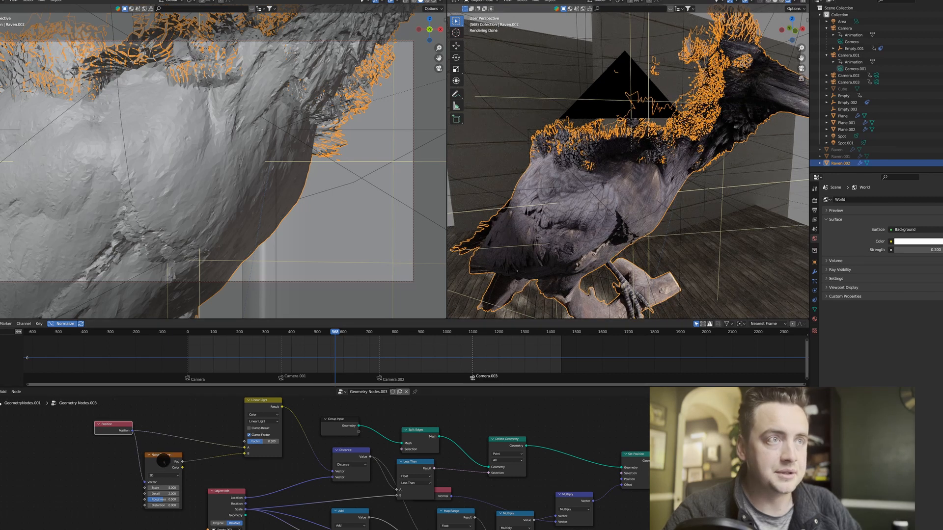
Nudge the Noise Texture node slightly right and set its Scale to 2.
{"action": "left_click_drag", "start_coordinate": [163, 460], "coordinate": [167, 460]}
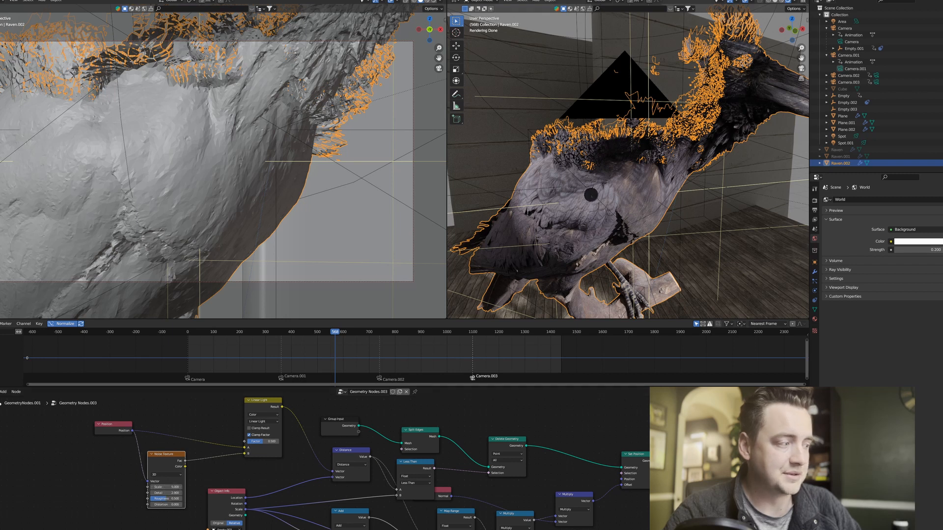
{"action": "middle_click_drag", "start_coordinate": [591, 193], "coordinate": [611, 199]}
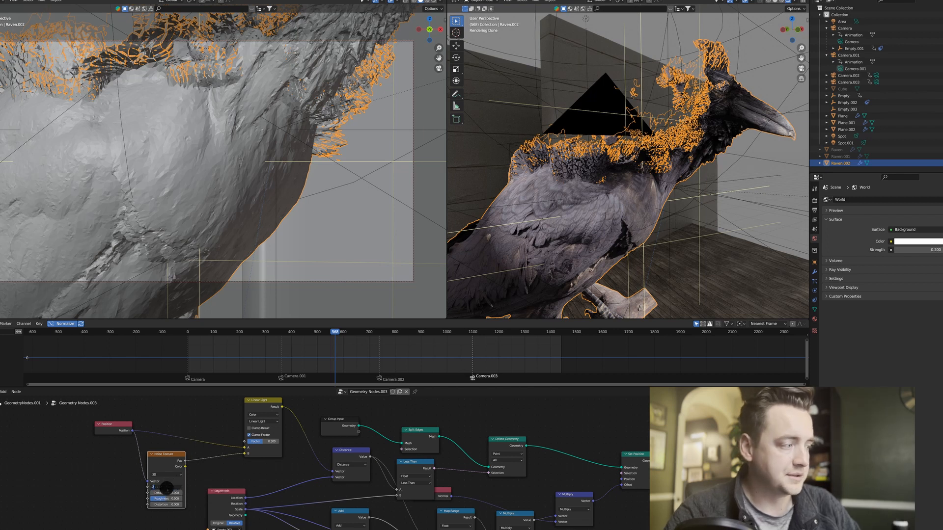
{"action": "key", "text": "Return"}
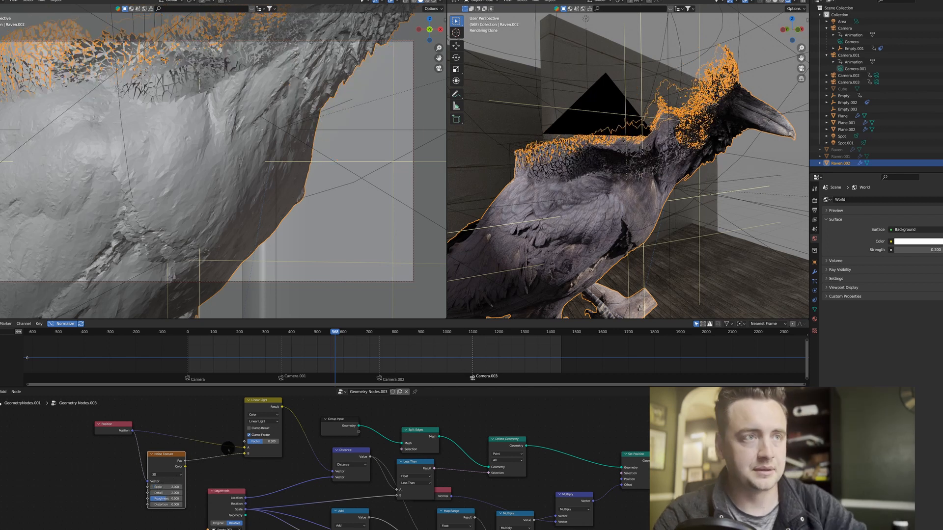
Select the sphere empty above the raven and raise it about 0.27 m along the Z axis.
{"action": "middle_click_drag", "start_coordinate": [622, 201], "coordinate": [624, 77]}
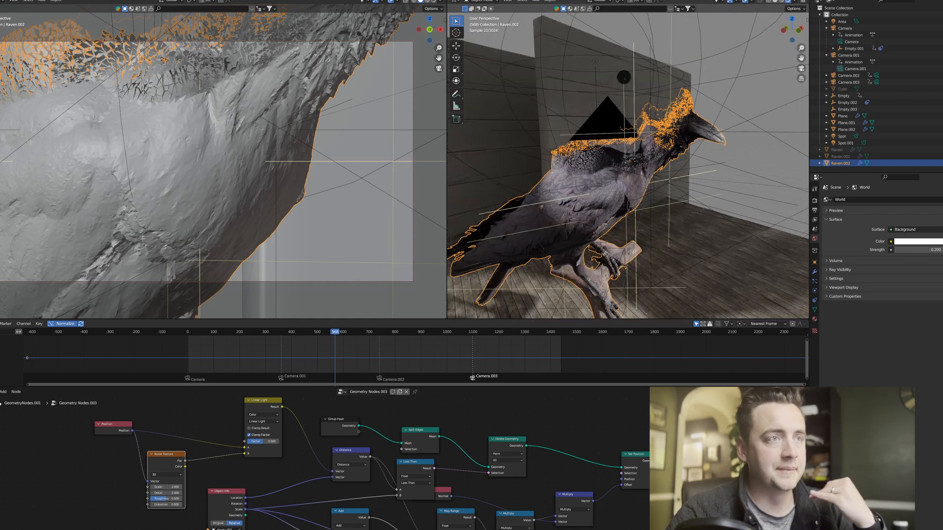
{"action": "left_click", "coordinate": [568, 55]}
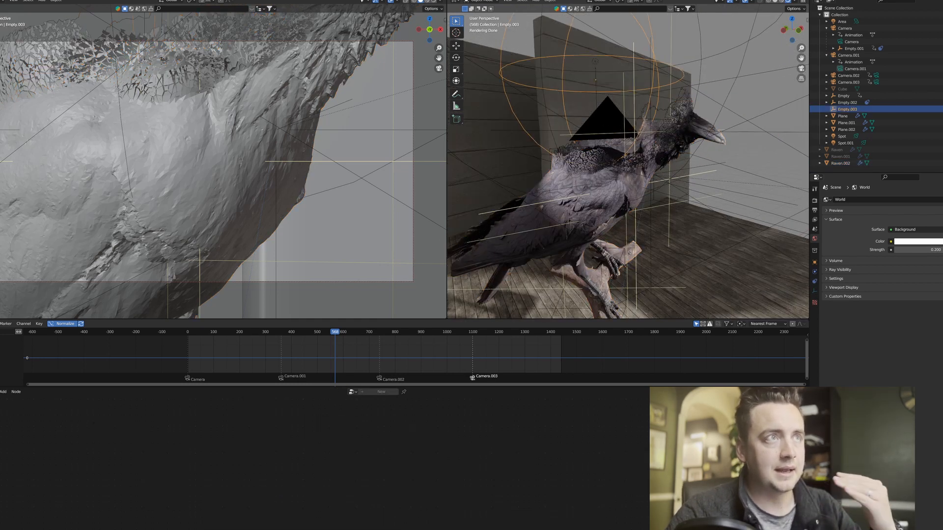
{"action": "key", "text": "g"}
{"action": "key", "text": "z"}
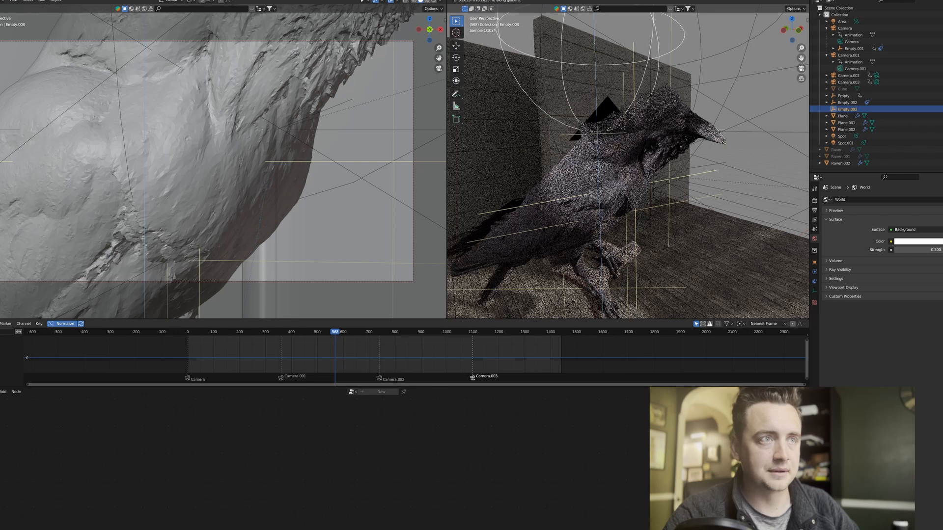
{"action": "left_click", "coordinate": [628, 162]}
{"action": "scroll", "coordinate": [628, 166], "scroll_direction": "up", "scroll_amount": 3}
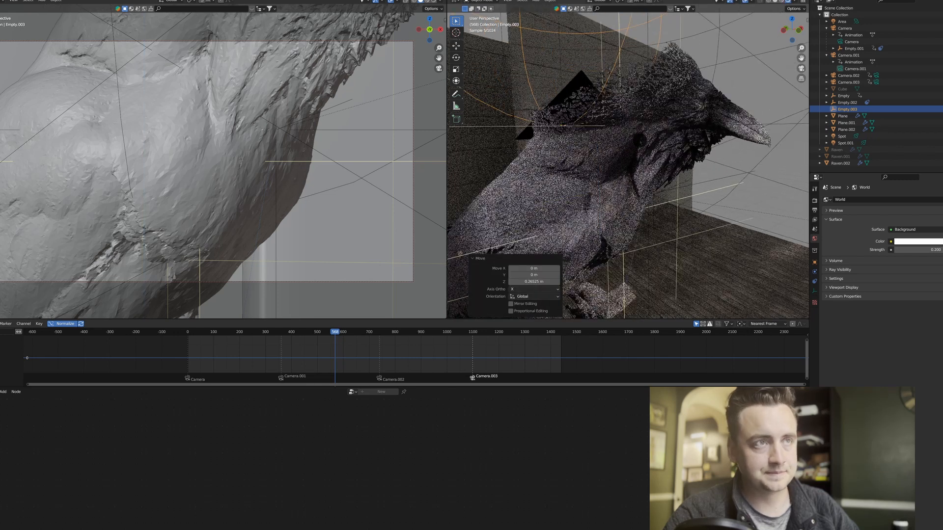
On the raven, try 0.2 as the Add node's value and lower it again to narrow the band of broken-off faces.
{"action": "left_click", "coordinate": [602, 165]}
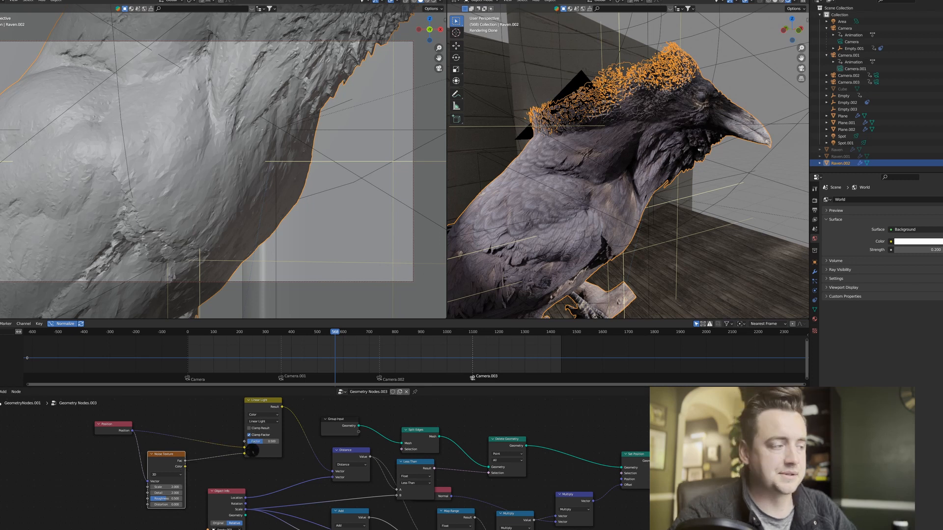
{"action": "middle_click_drag", "start_coordinate": [302, 470], "coordinate": [247, 388]}
{"action": "middle_click_drag", "start_coordinate": [319, 498], "coordinate": [287, 505]}
{"action": "left_click_drag", "start_coordinate": [182, 446], "coordinate": [182, 446]}
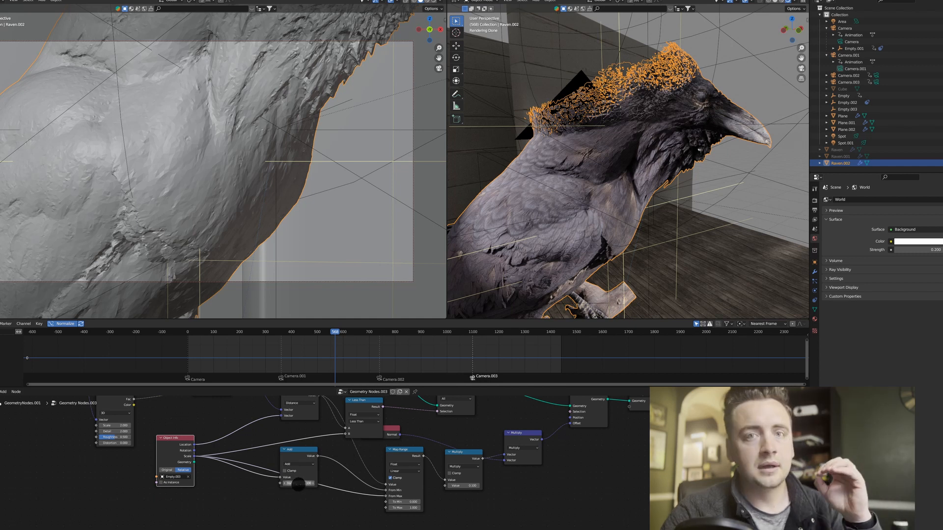
{"action": "left_click", "coordinate": [298, 483]}
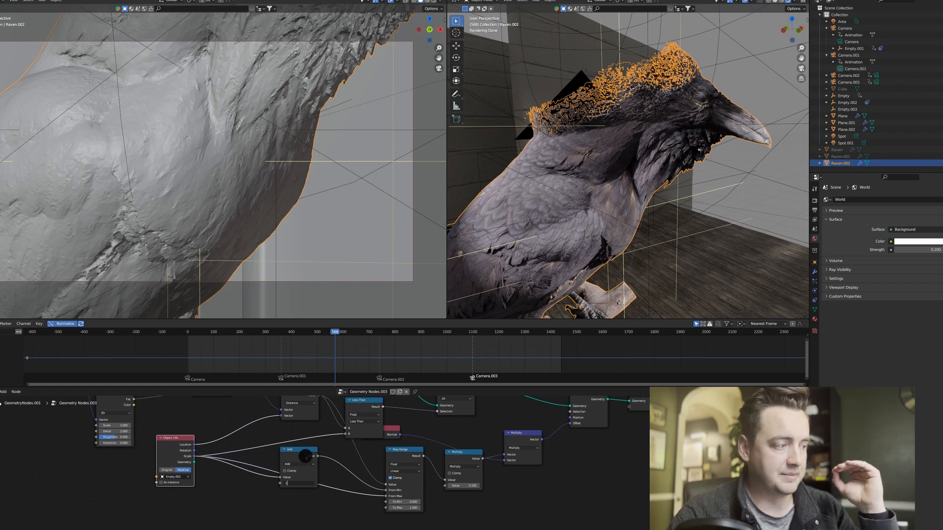
{"action": "type", "text": ".2"}
{"action": "key", "text": "Return"}
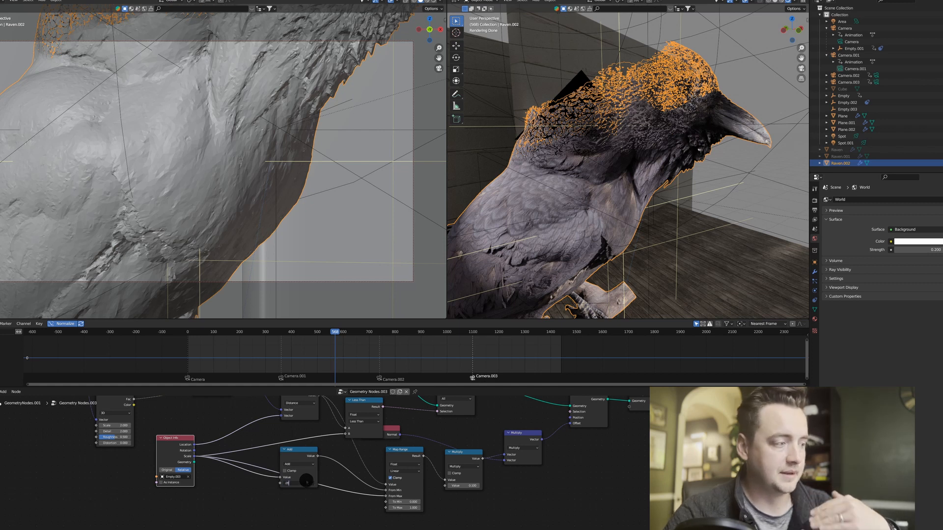
{"action": "left_click", "coordinate": [303, 501]}
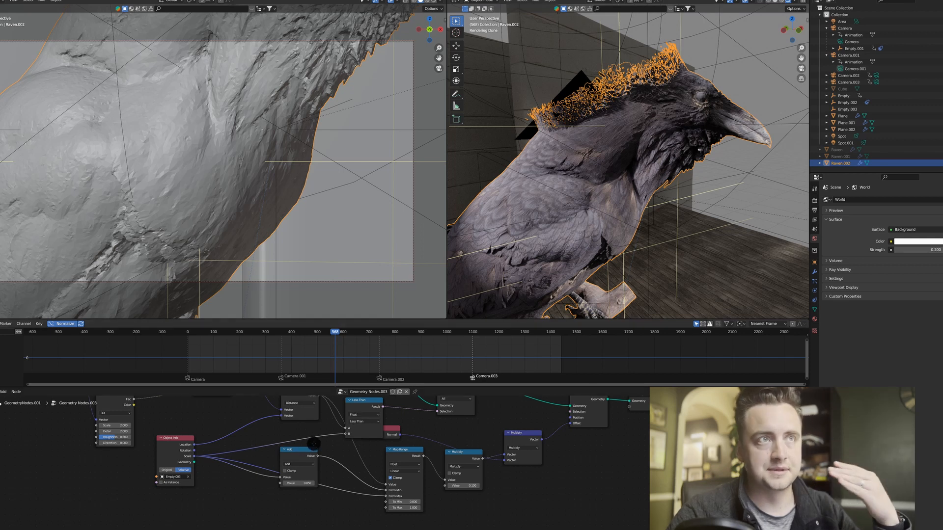
{"action": "middle_click_drag", "start_coordinate": [310, 432], "coordinate": [371, 477]}
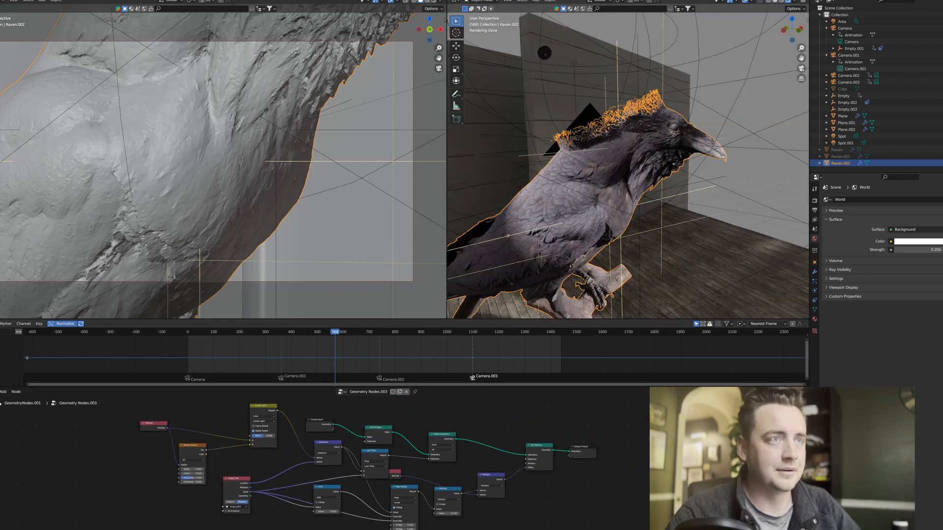
Move the sphere empty about 0.47 m down into the raven's upper body and examine the shattered faces up close.
{"action": "scroll", "coordinate": [546, 54], "scroll_direction": "down", "scroll_amount": 4}
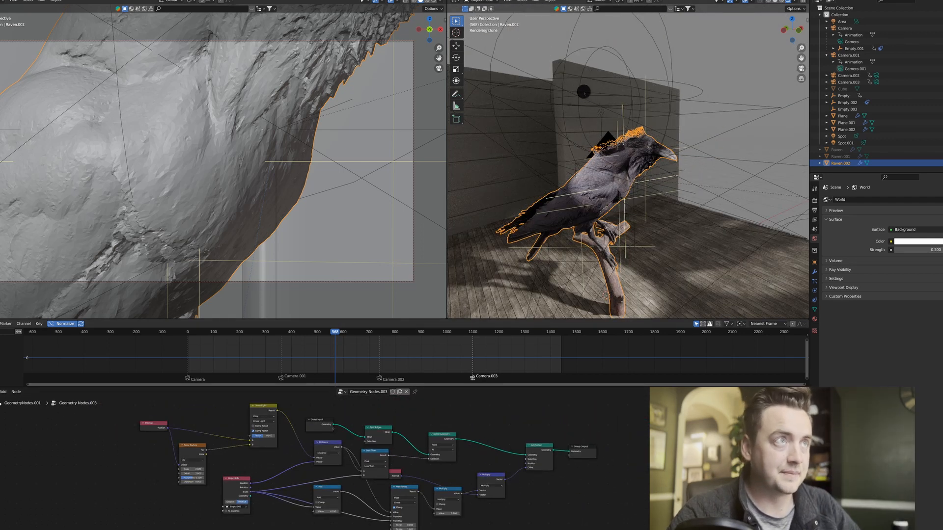
{"action": "left_click", "coordinate": [582, 95]}
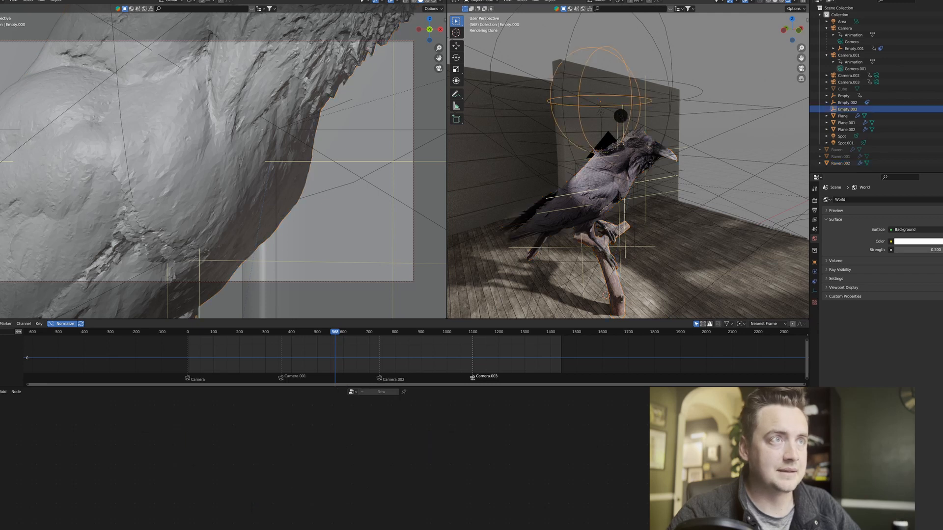
{"action": "key", "text": "g"}
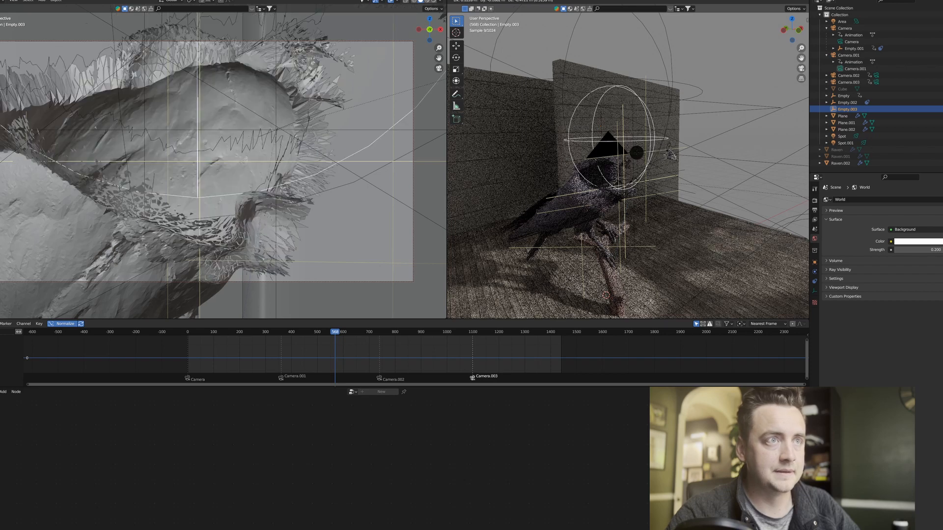
{"action": "left_click", "coordinate": [637, 153]}
{"action": "scroll", "coordinate": [630, 190], "scroll_direction": "up", "scroll_amount": 10}
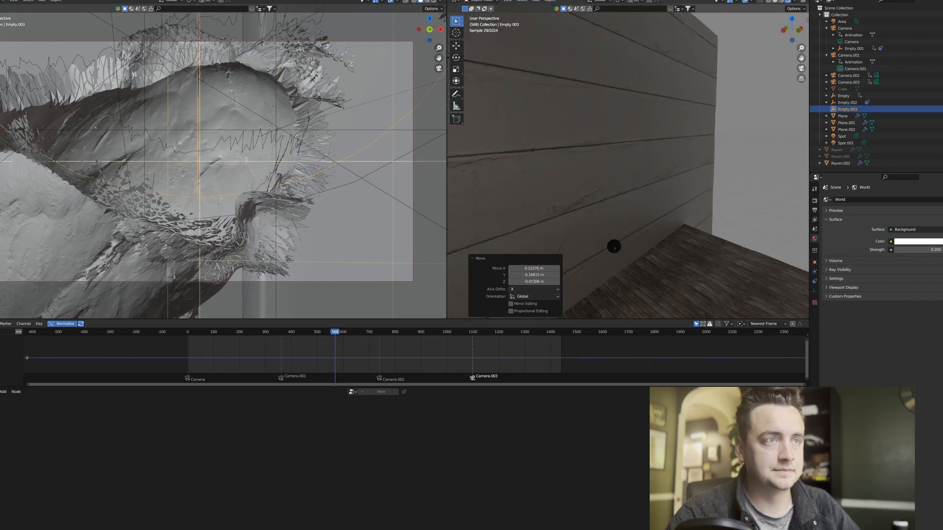
{"action": "scroll", "coordinate": [614, 246], "scroll_direction": "down", "scroll_amount": 8}
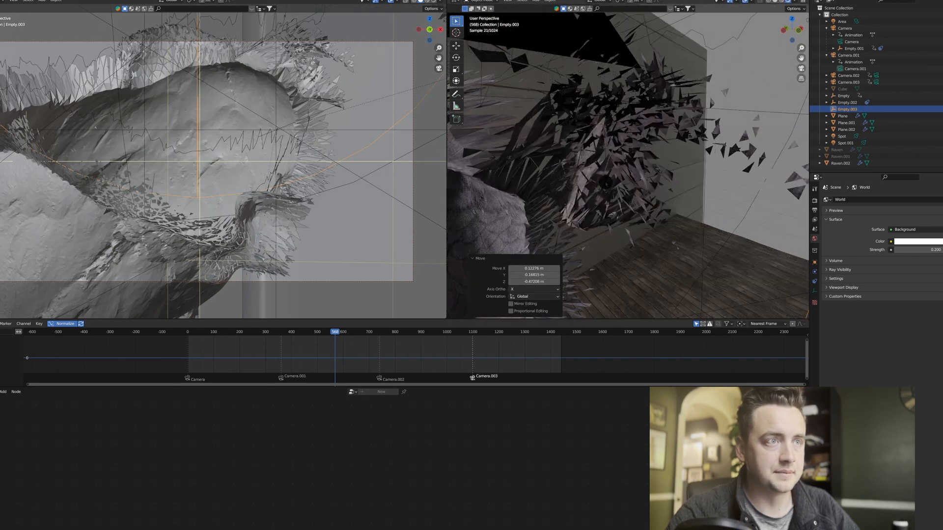
{"action": "scroll", "coordinate": [606, 183], "scroll_direction": "down", "scroll_amount": 8}
{"action": "scroll", "coordinate": [619, 193], "scroll_direction": "up", "scroll_amount": 8}
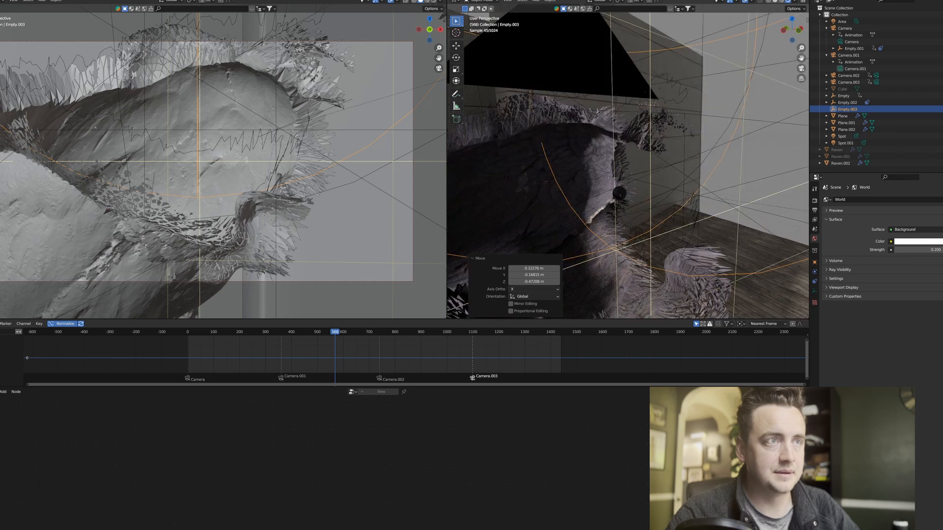
Duplicate the raven in place and make the duplicate's geometry node group a single-user copy.
{"action": "scroll", "coordinate": [618, 190], "scroll_direction": "down", "scroll_amount": 7}
{"action": "middle_click_drag", "start_coordinate": [618, 198], "coordinate": [625, 191]}
{"action": "left_click", "coordinate": [618, 207]}
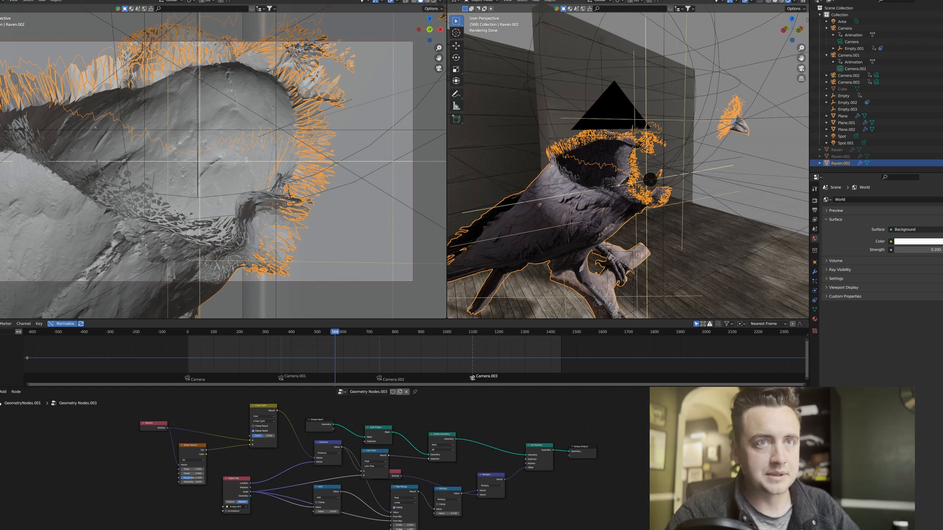
{"action": "key", "text": "shift+d"}
{"action": "key", "text": "g"}
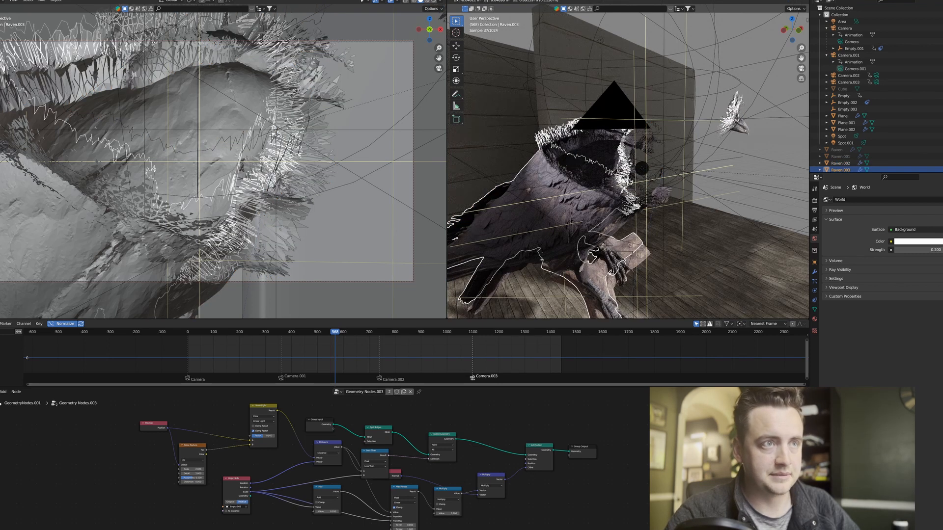
{"action": "key", "text": "Escape"}
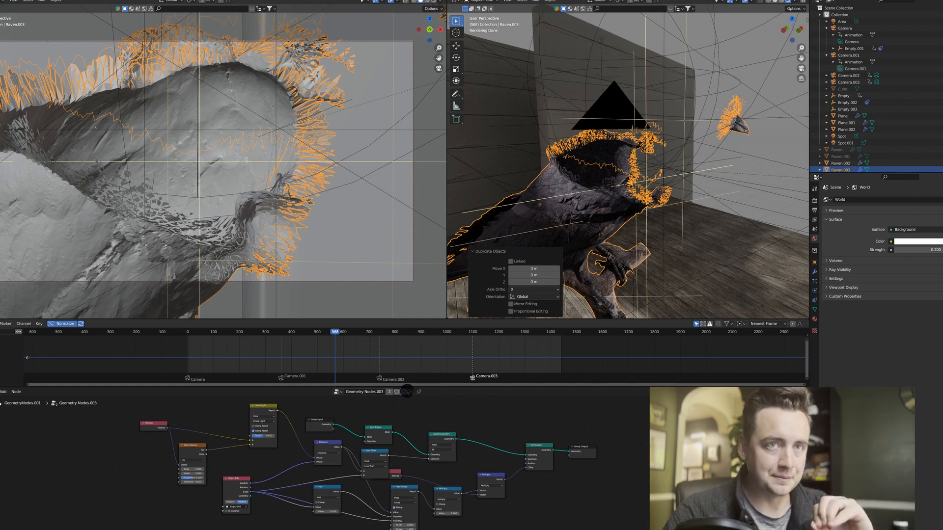
{"action": "left_click", "coordinate": [406, 392]}
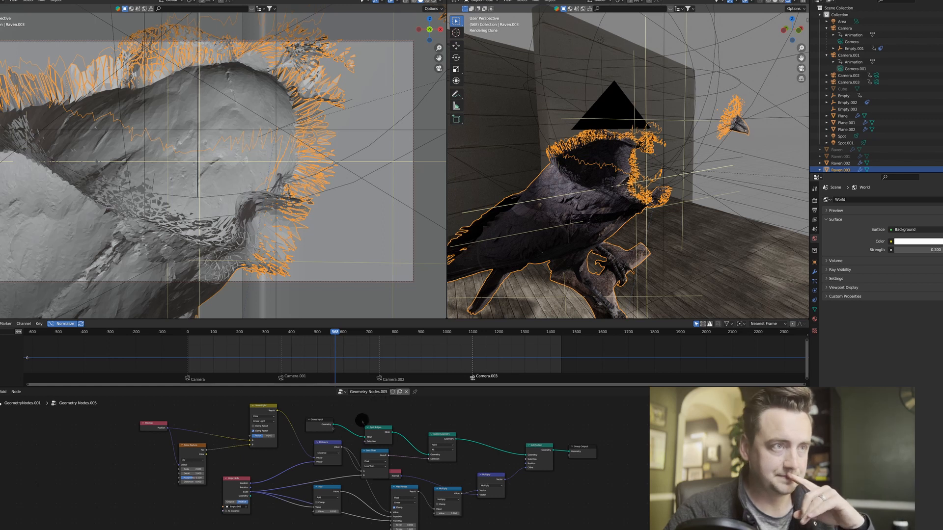
On the duplicate raven, switch the Less Than comparison to Greater Than and the Add math node to Subtract.
{"action": "middle_click_drag", "start_coordinate": [362, 421], "coordinate": [384, 401]}
{"action": "scroll", "coordinate": [385, 439], "scroll_direction": "up", "scroll_amount": 3}
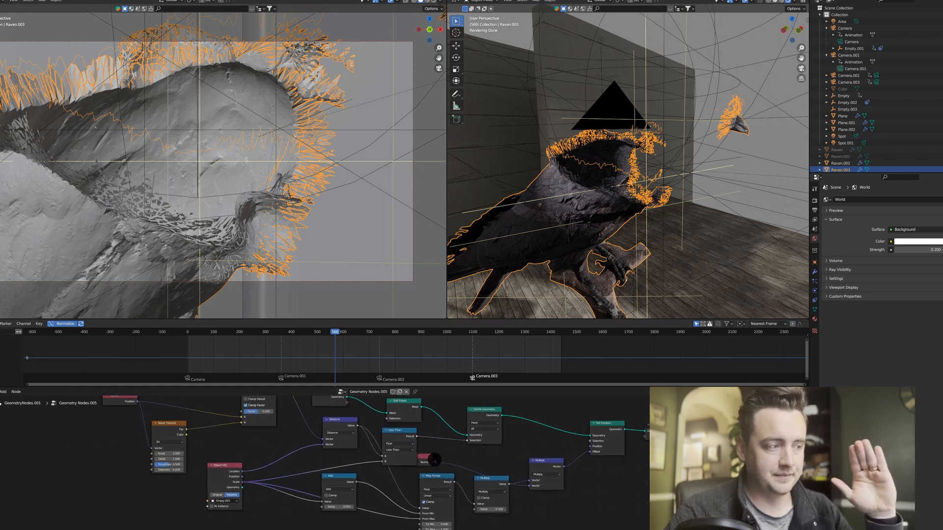
{"action": "left_click_drag", "start_coordinate": [425, 460], "coordinate": [397, 442]}
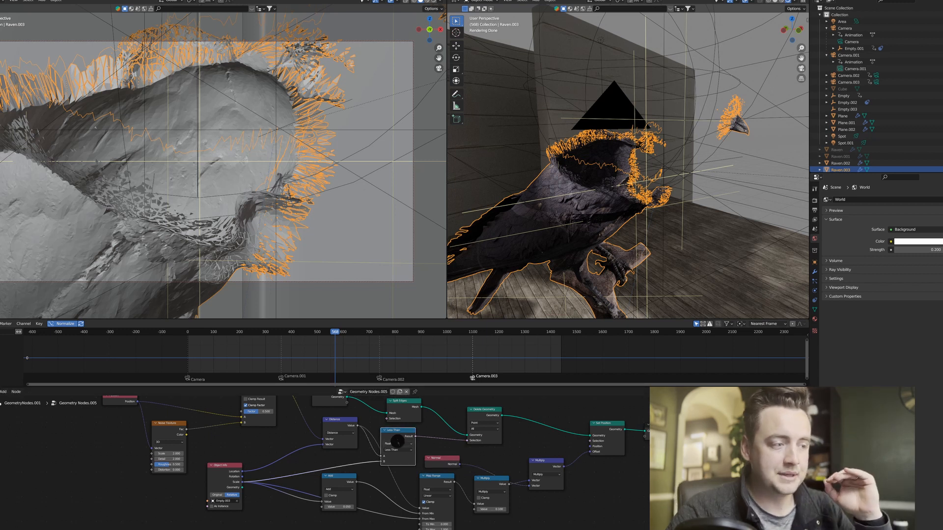
{"action": "left_click", "coordinate": [402, 449]}
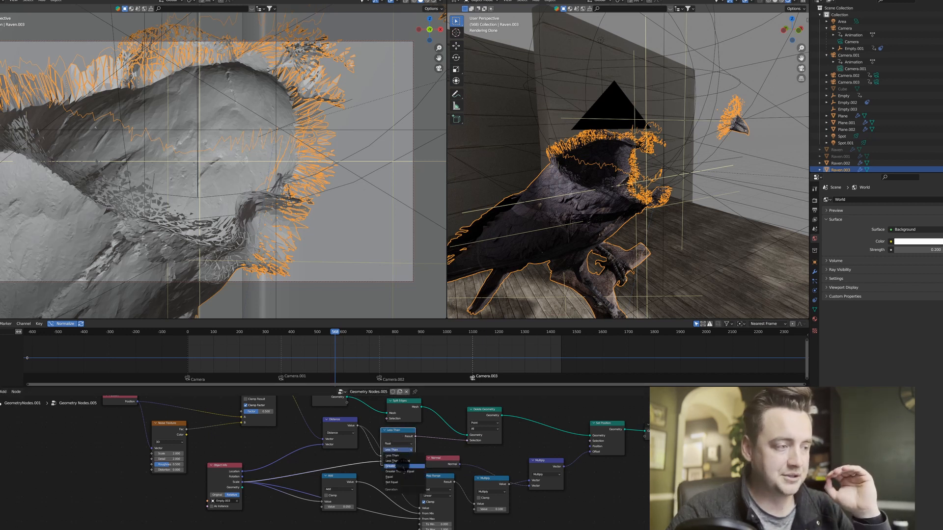
{"action": "left_click", "coordinate": [401, 466]}
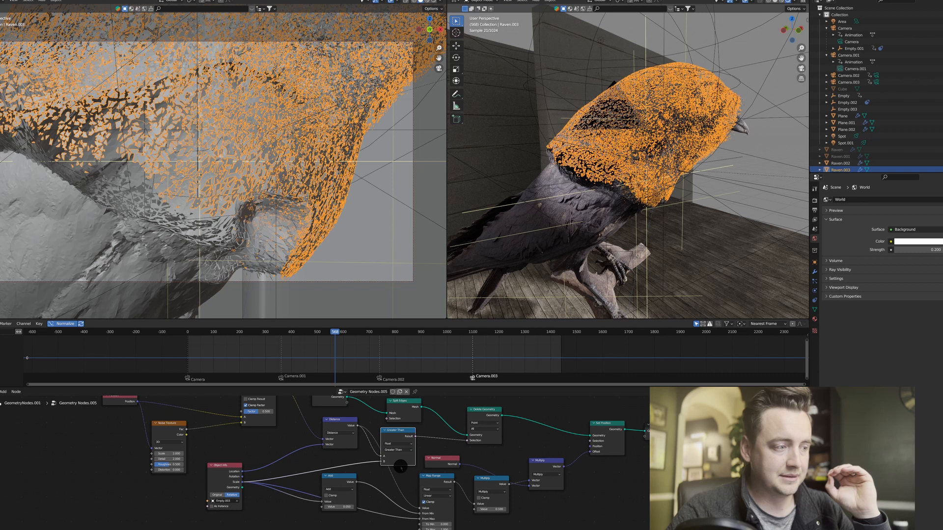
{"action": "left_click", "coordinate": [345, 489]}
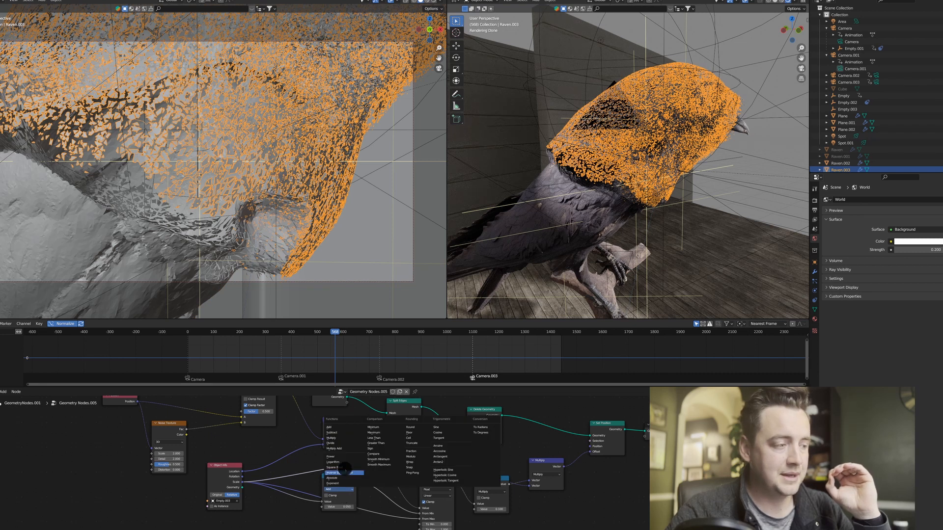
{"action": "left_click", "coordinate": [346, 433]}
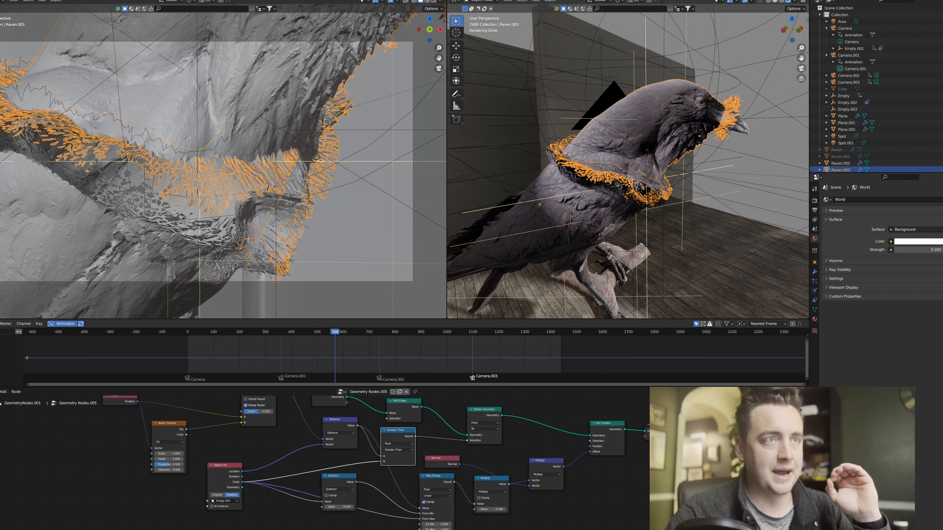
Select the sphere empty around the raven's upper body and scale it uniformly to 0.969.
{"action": "mouse_move", "coordinate": [650, 131]}
{"action": "middle_mouse_down"}
{"action": "mouse_move", "coordinate": [679, 126]}
{"action": "mouse_move", "coordinate": [660, 128]}
{"action": "middle_mouse_up"}
{"action": "scroll", "coordinate": [628, 166], "scroll_direction": "up", "scroll_amount": 8}
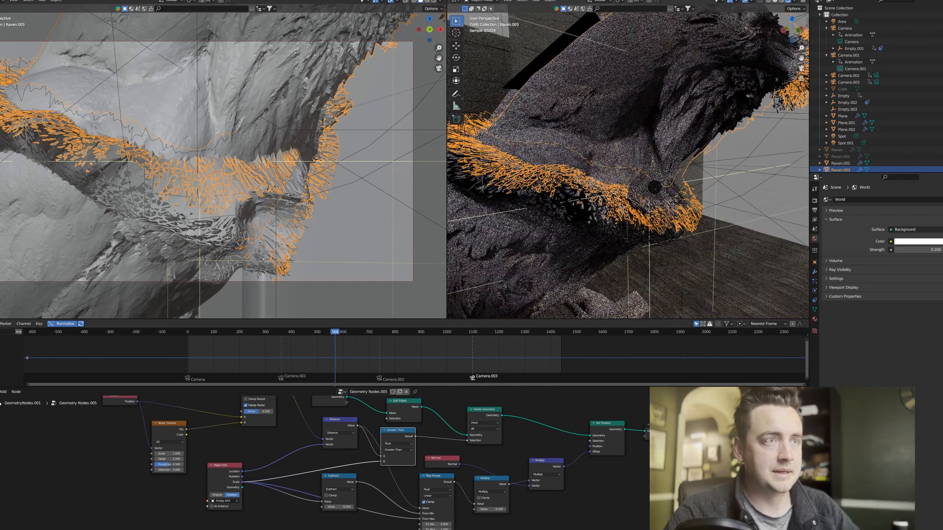
{"action": "scroll", "coordinate": [614, 216], "scroll_direction": "down", "scroll_amount": 6}
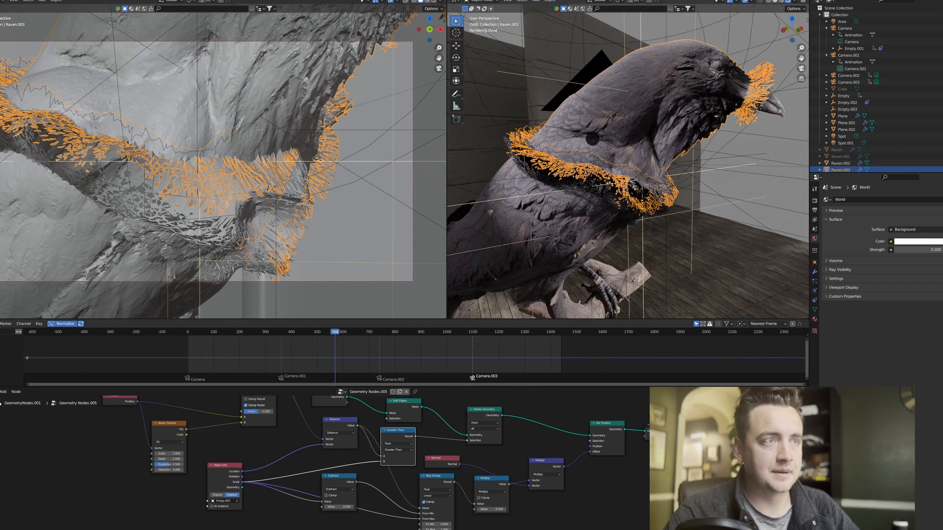
{"action": "left_click", "coordinate": [609, 25]}
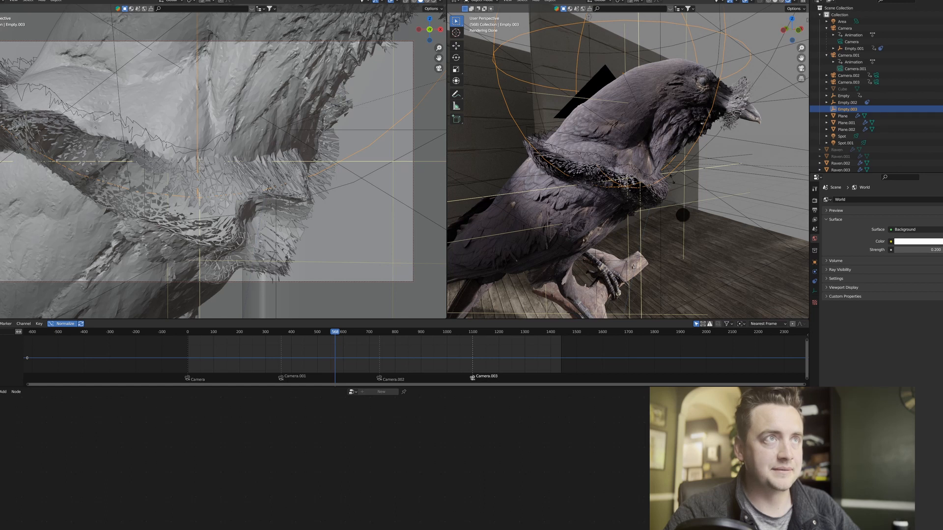
{"action": "key", "text": "s"}
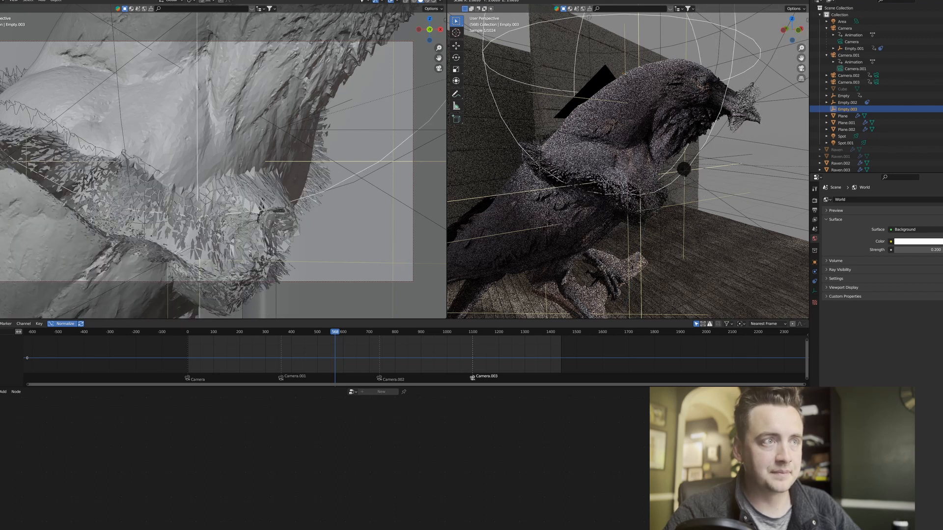
{"action": "left_click", "coordinate": [624, 143]}
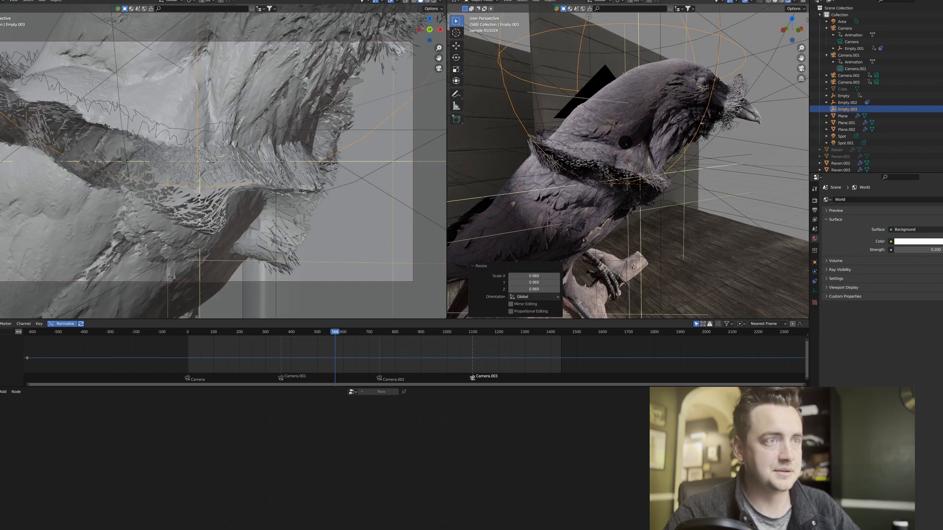
On the duplicate raven, try 0.2 as the Subtract node's value and raise it further to widen the band of broken-off faces.
{"action": "left_click", "coordinate": [625, 142]}
{"action": "middle_click_drag", "start_coordinate": [363, 475], "coordinate": [364, 466]}
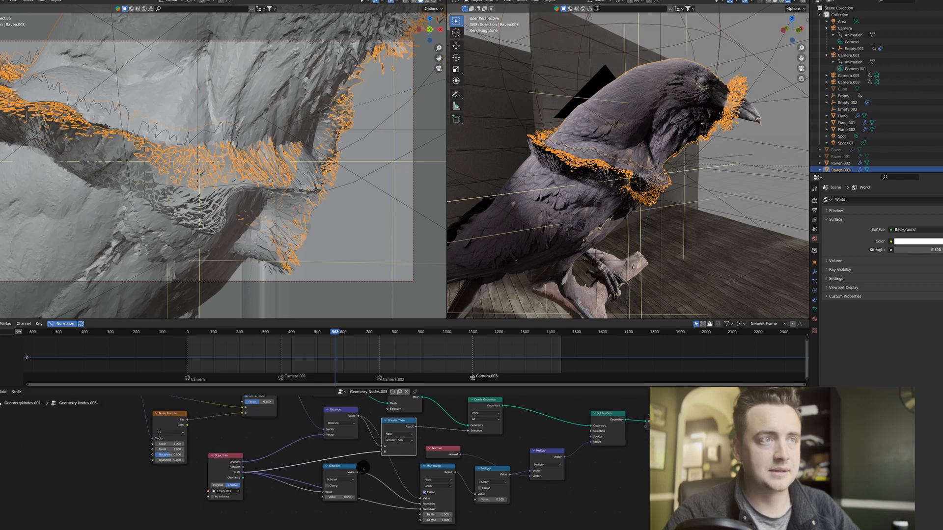
{"action": "scroll", "coordinate": [628, 167], "scroll_direction": "up", "scroll_amount": 3}
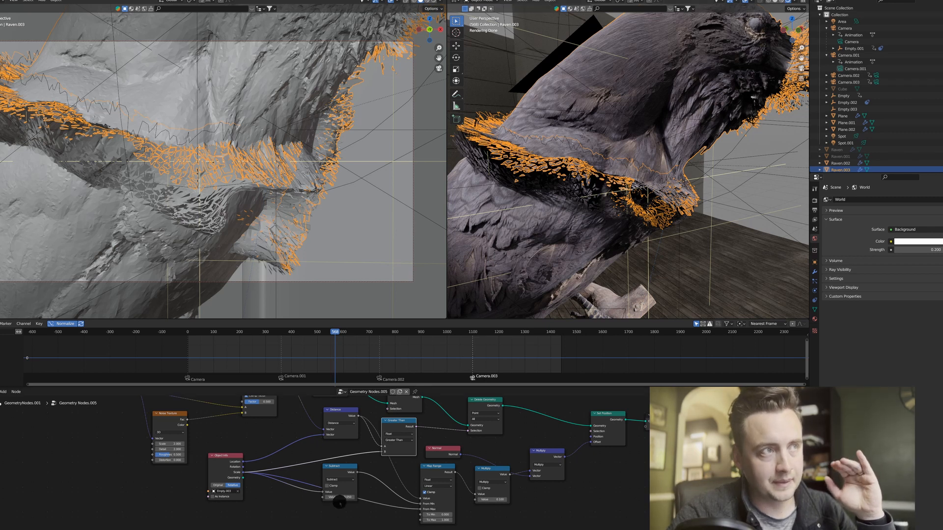
{"action": "left_click", "coordinate": [346, 498]}
{"action": "key", "text": "BackSpace"}
{"action": "type", "text": ".2"}
{"action": "key", "text": "Return"}
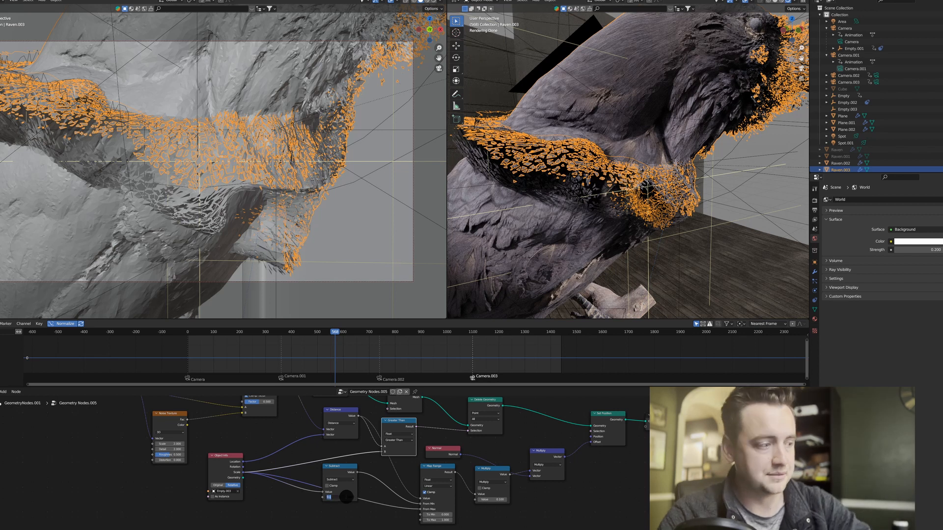
{"action": "key", "text": "Return"}
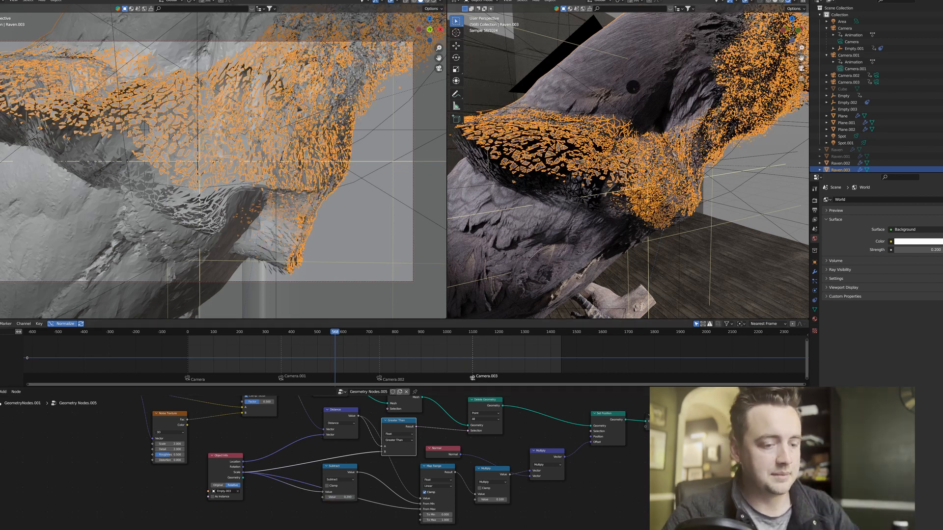
Examine the shattered band between the raven's head and body from several angles, with the selection outline cleared.
{"action": "scroll", "coordinate": [622, 112], "scroll_direction": "down", "scroll_amount": 1}
{"action": "left_click", "coordinate": [764, 192]}
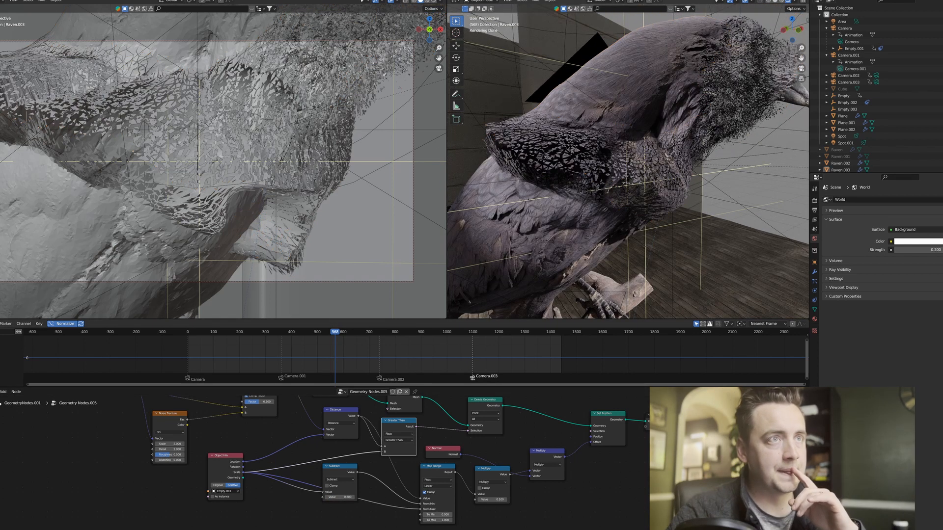
{"action": "mouse_move", "coordinate": [580, 163]}
{"action": "middle_mouse_down"}
{"action": "mouse_move", "coordinate": [631, 151]}
{"action": "mouse_move", "coordinate": [585, 156]}
{"action": "middle_mouse_up"}
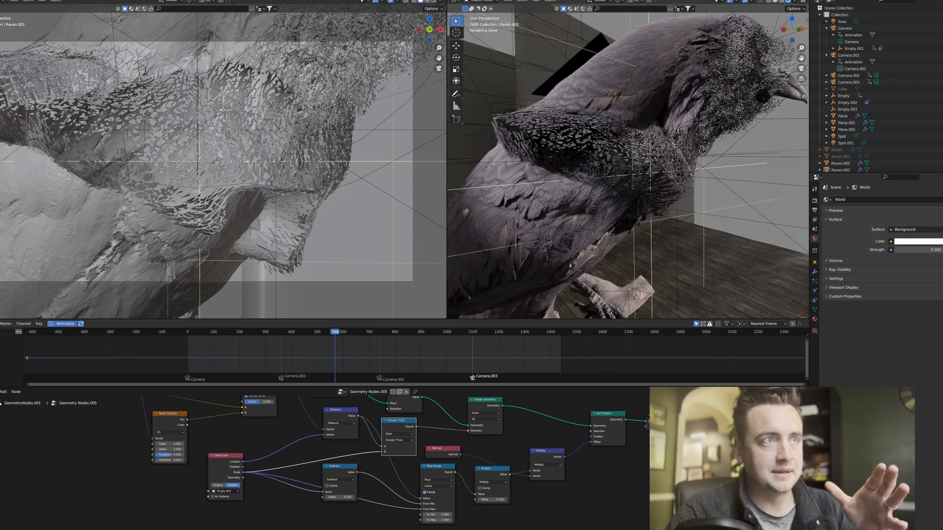
{"action": "middle_click_drag", "start_coordinate": [693, 113], "coordinate": [707, 69]}
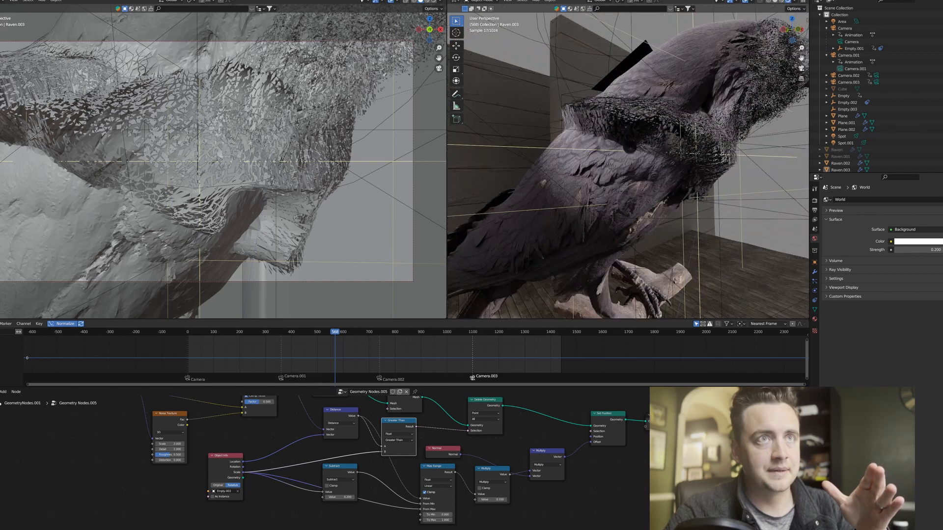
{"action": "middle_click_drag", "start_coordinate": [693, 126], "coordinate": [538, 189]}
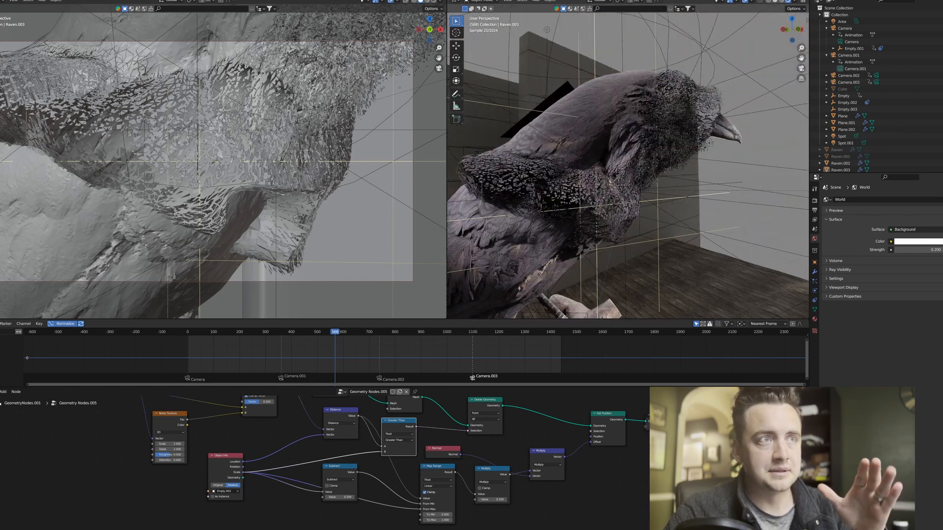
{"action": "left_click", "coordinate": [538, 243]}
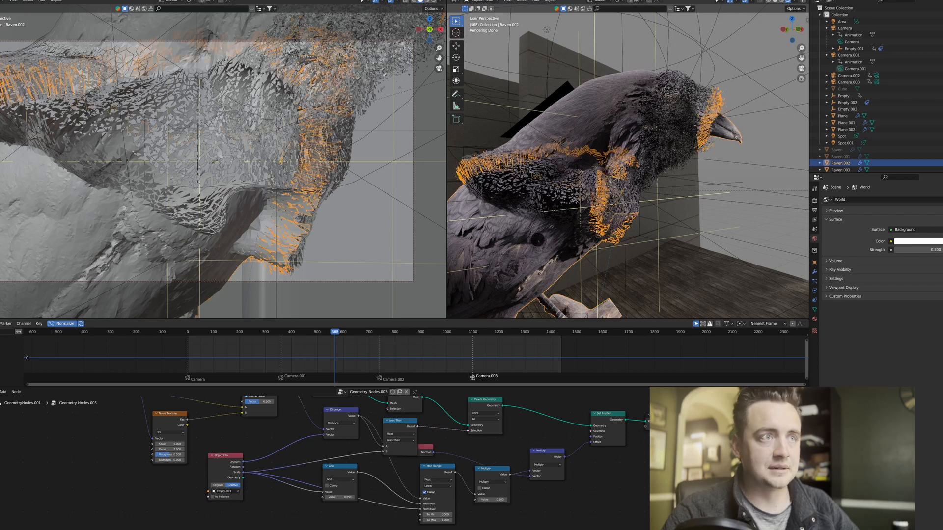
On the duplicate raven that forms the head, set the Noise Texture's Scale to 5.
{"action": "left_click", "coordinate": [579, 133]}
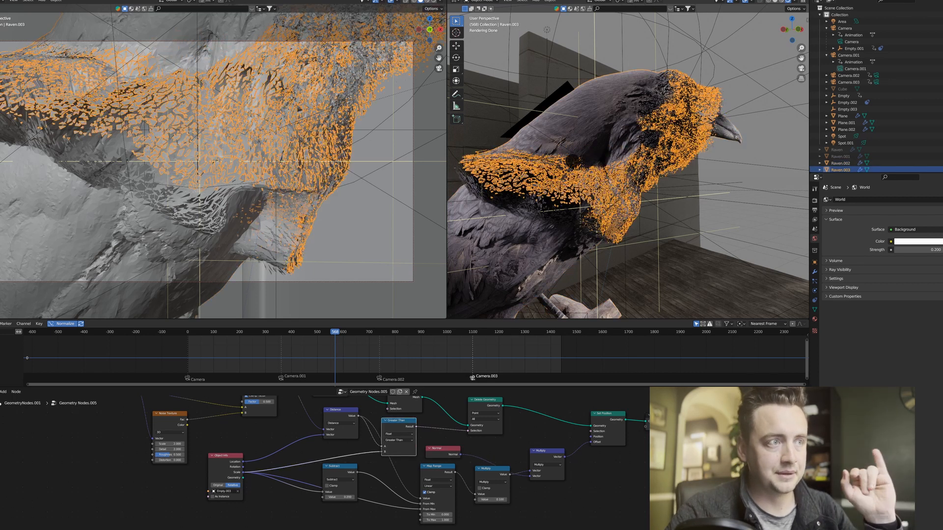
{"action": "middle_click_drag", "start_coordinate": [255, 444], "coordinate": [384, 449]}
{"action": "scroll", "coordinate": [384, 449], "scroll_direction": "up", "scroll_amount": 2}
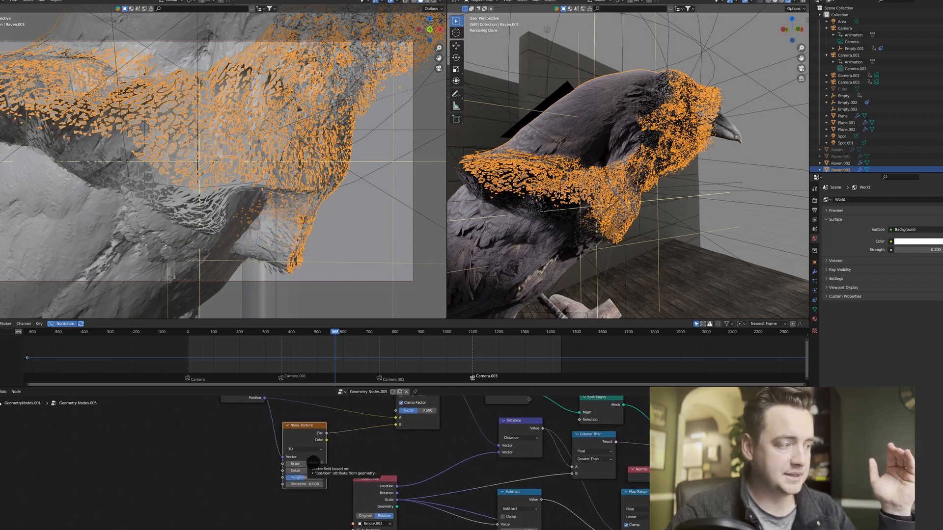
{"action": "left_click", "coordinate": [311, 464]}
{"action": "type", "text": "5"}
{"action": "key", "text": "Return"}
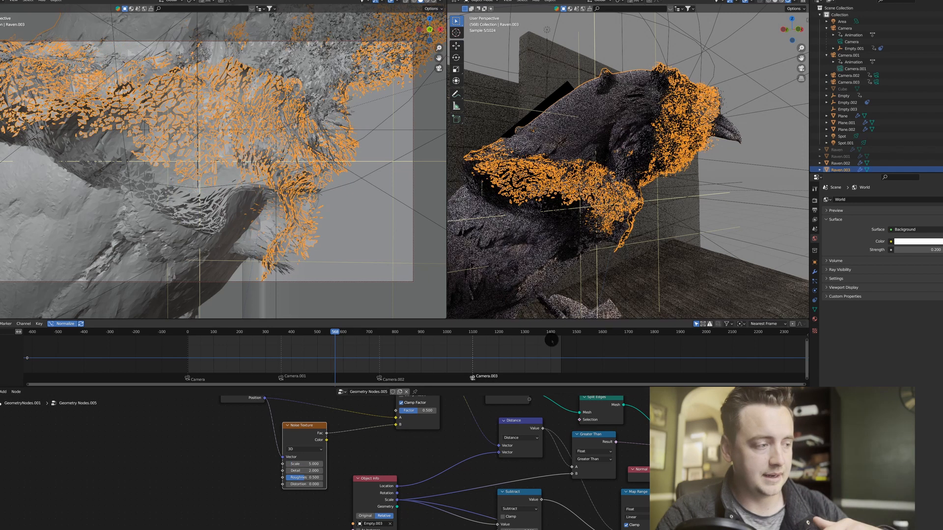
On the original raven that forms the body, set the Noise Texture's Scale to 5 and deselect everything.
{"action": "left_click", "coordinate": [545, 233]}
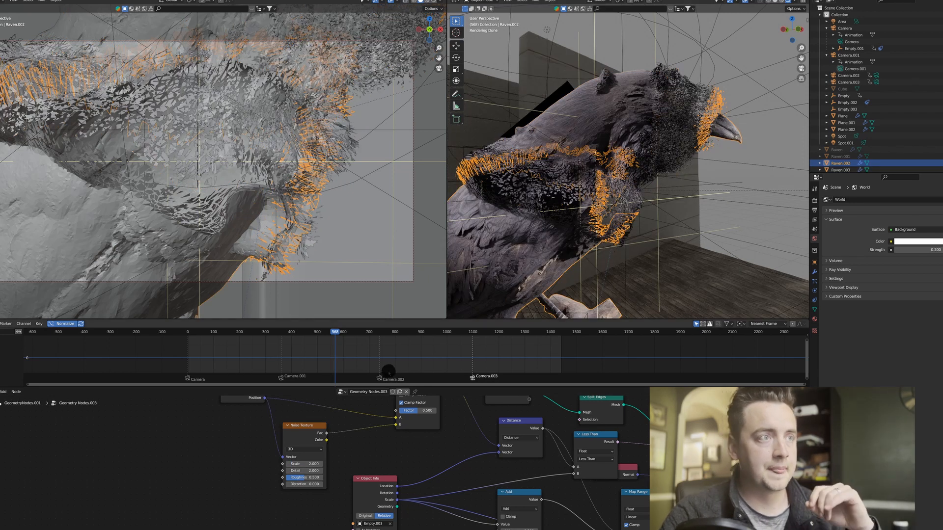
{"action": "left_click", "coordinate": [302, 464]}
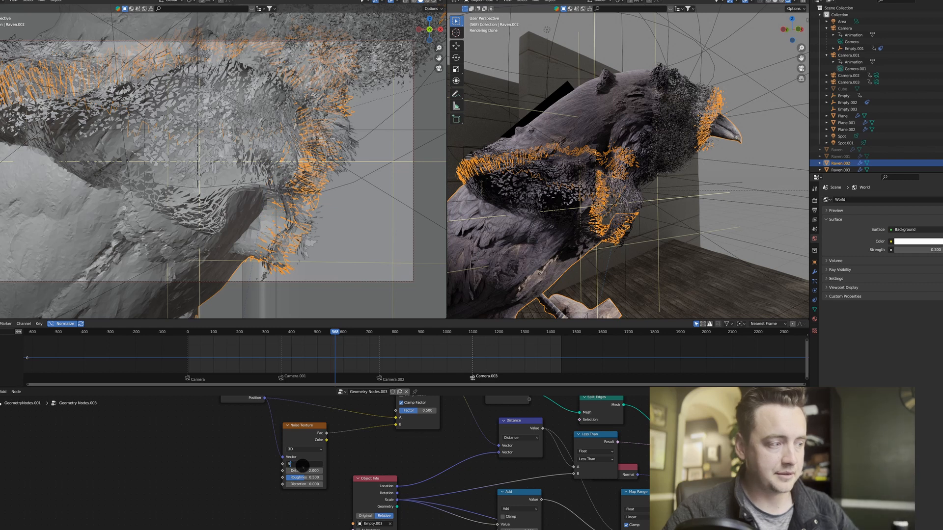
{"action": "type", "text": "5"}
{"action": "key", "text": "Return"}
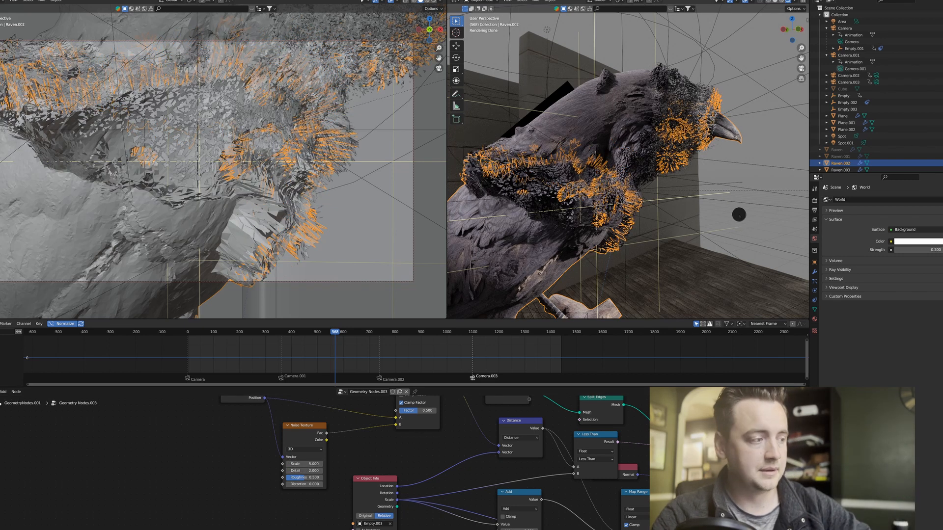
{"action": "key", "text": "alt+a"}
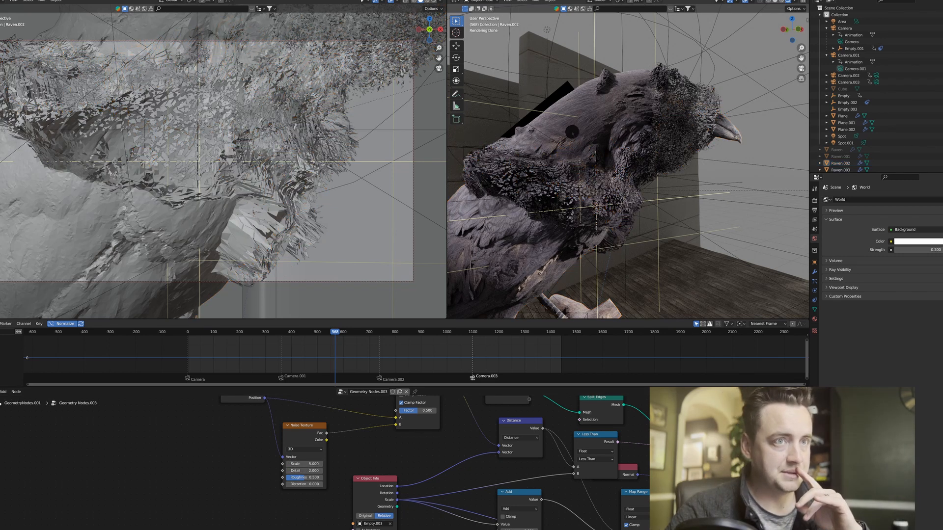
Switch the node area to the Shader Editor and inspect the raven material on the duplicate and the original raven.
{"action": "left_click", "coordinate": [585, 127]}
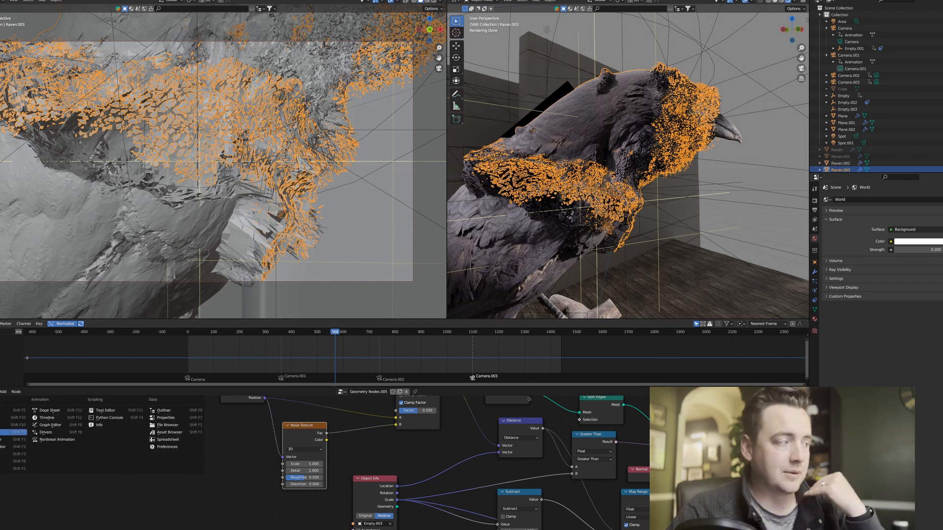
{"action": "key", "text": "shift+F3"}
{"action": "middle_click_drag", "start_coordinate": [449, 419], "coordinate": [343, 439]}
{"action": "scroll", "coordinate": [362, 431], "scroll_direction": "down", "scroll_amount": 3}
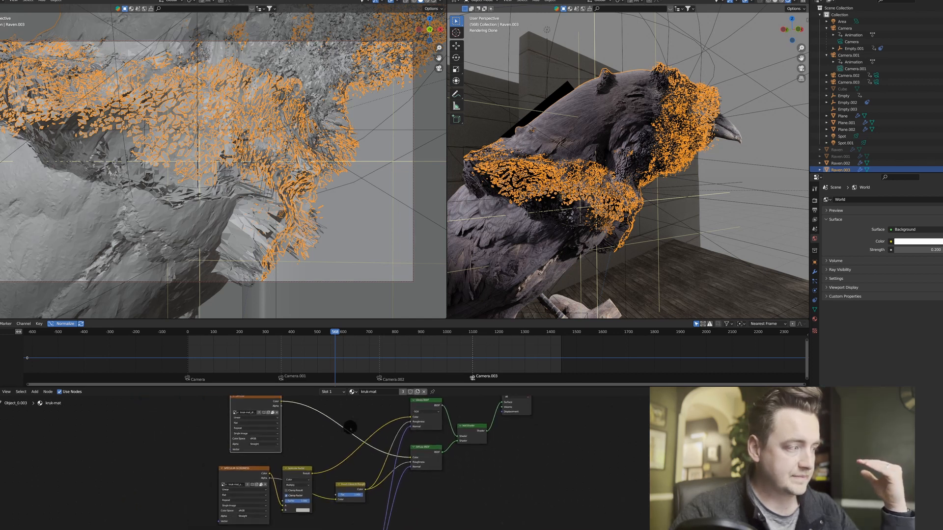
{"action": "scroll", "coordinate": [347, 425], "scroll_direction": "up", "scroll_amount": 2}
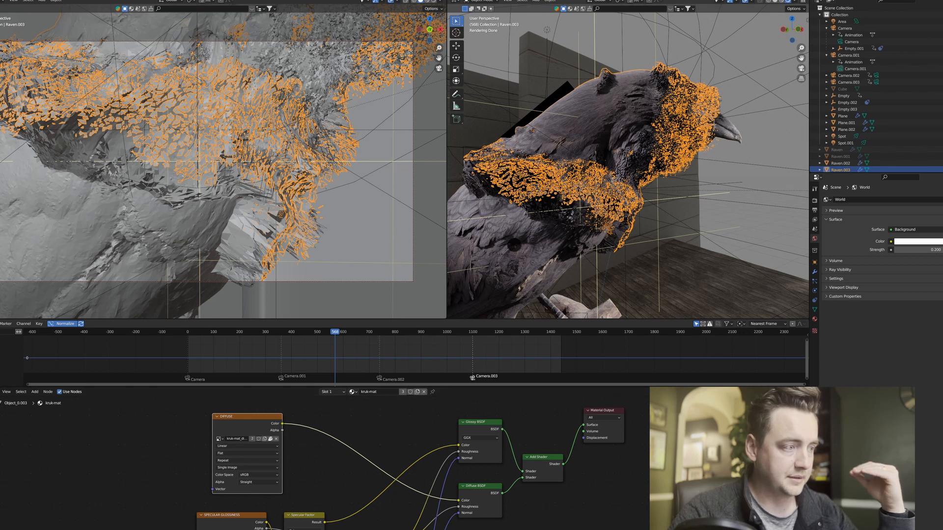
{"action": "left_click", "coordinate": [565, 141]}
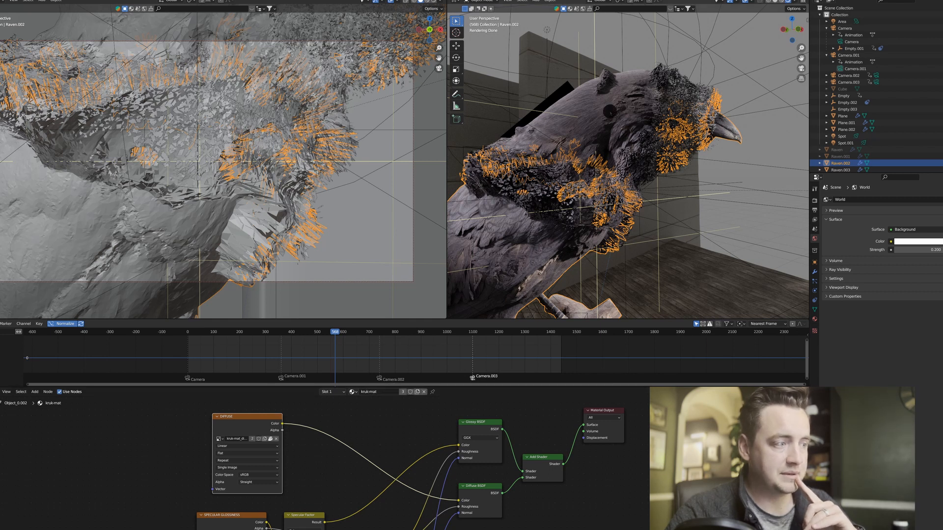
Give the duplicate raven its own copy of the kruk-mat material and insert a ColorRamp between its diffuse texture and the Diffuse BSDF.
{"action": "left_click", "coordinate": [610, 111]}
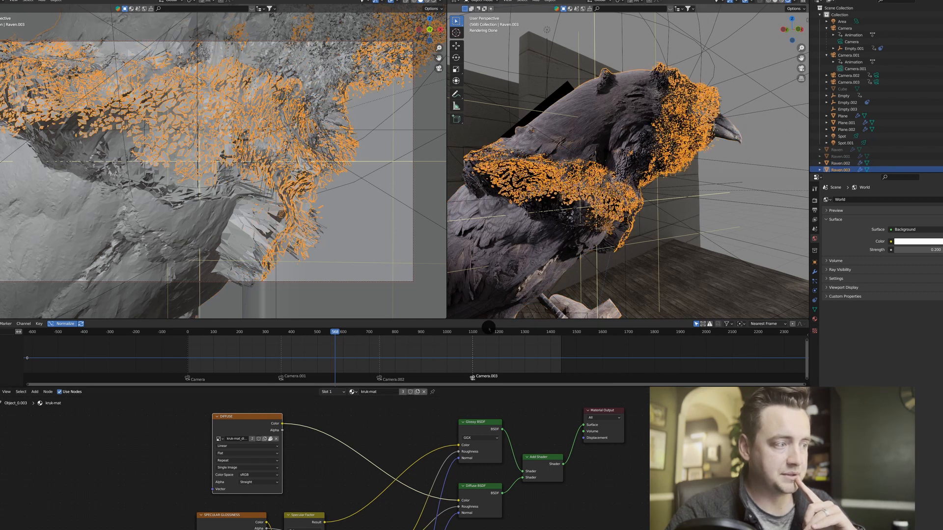
{"action": "left_click", "coordinate": [418, 392]}
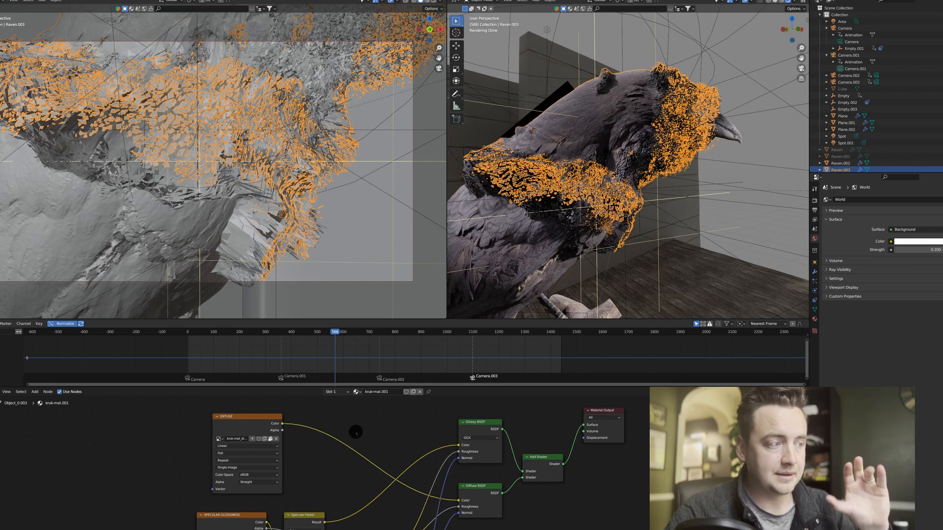
{"action": "key", "text": "F3"}
{"action": "type", "text": "col"}
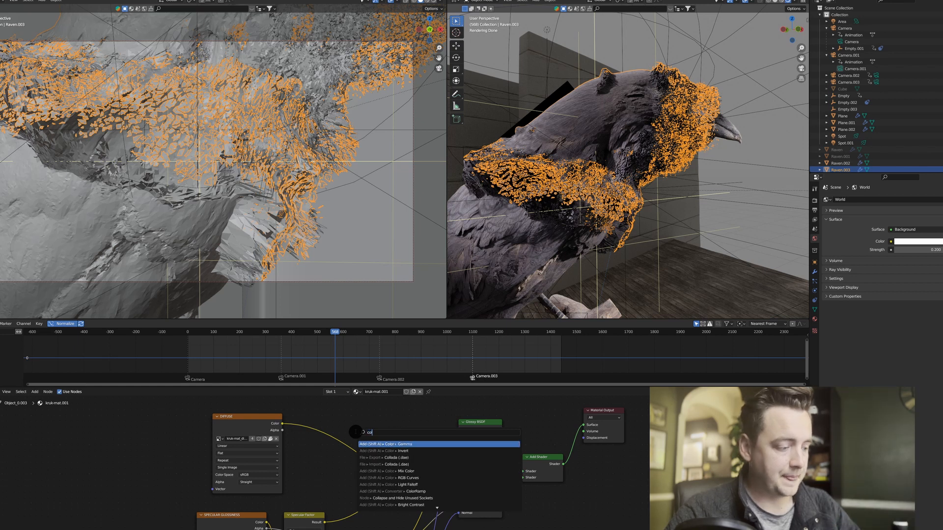
{"action": "type", "text": "or"}
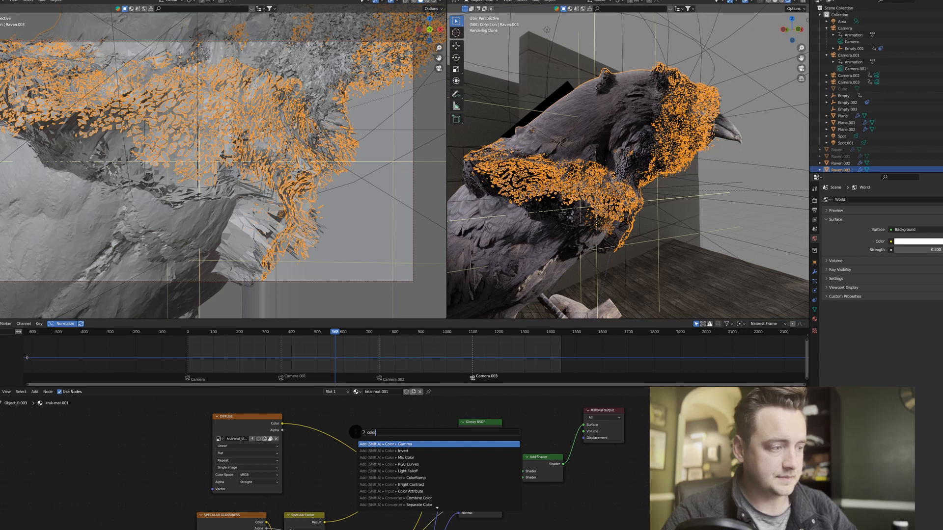
{"action": "type", "text": "ramp"}
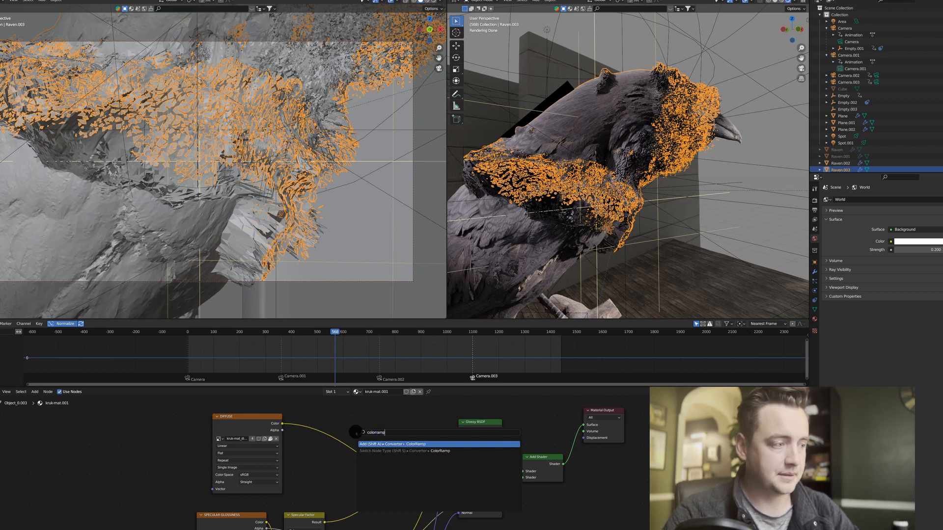
{"action": "key", "text": "Return"}
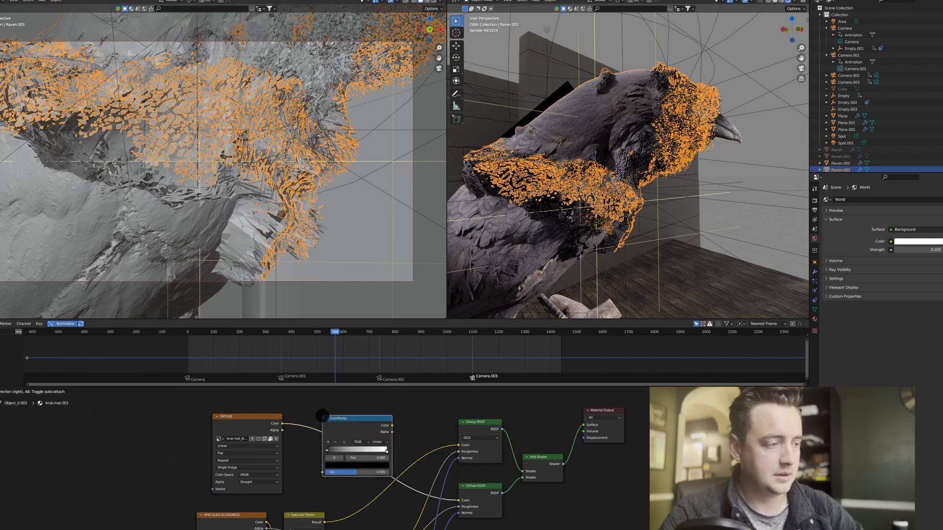
{"action": "left_click", "coordinate": [323, 416]}
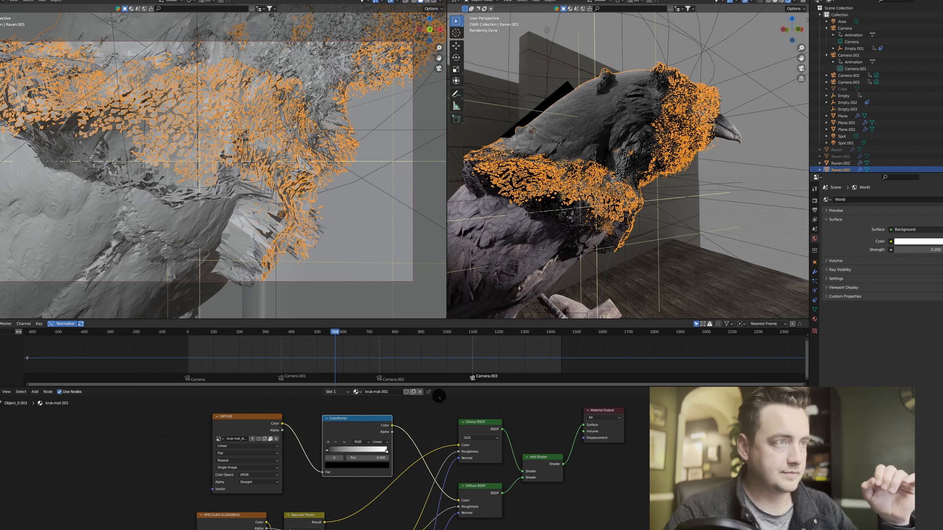
Darken the duplicate raven by moving the ColorRamp's black stop to position 0.182, and clear the selection.
{"action": "middle_click_drag", "start_coordinate": [403, 485], "coordinate": [404, 483]}
{"action": "scroll", "coordinate": [403, 483], "scroll_direction": "up", "scroll_amount": 1}
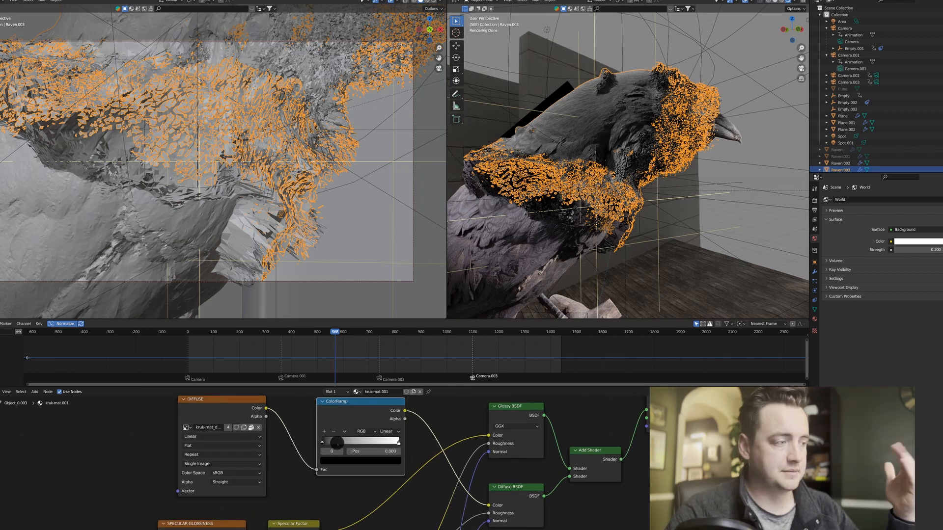
{"action": "left_click_drag", "start_coordinate": [337, 442], "coordinate": [334, 443]}
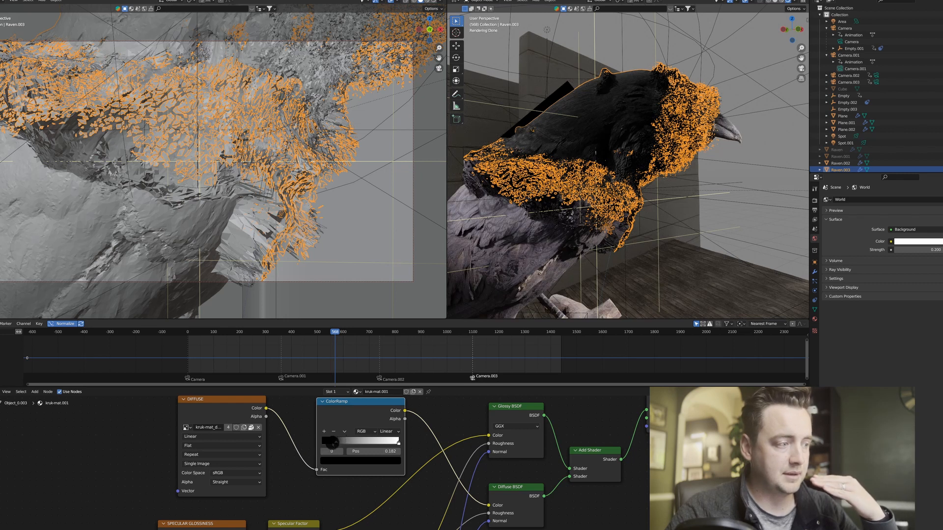
{"action": "left_click", "coordinate": [731, 214]}
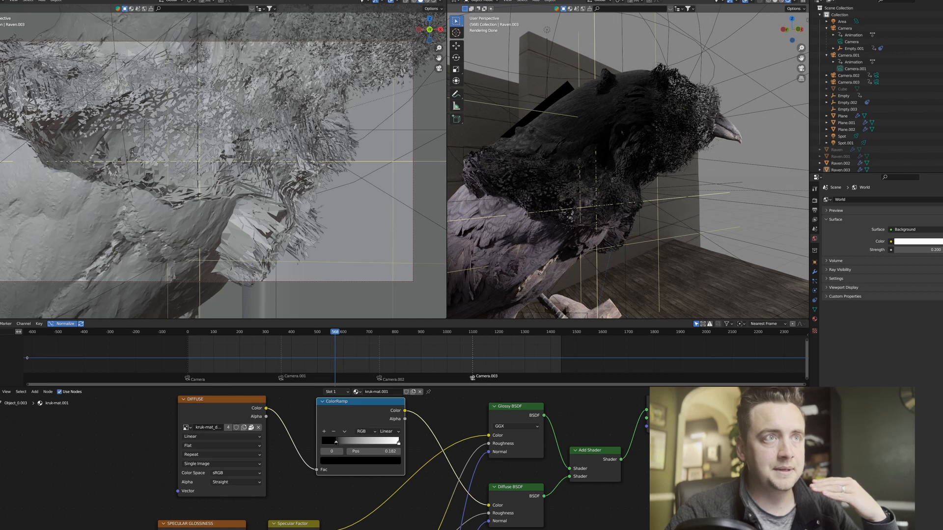
Scale the sphere empty up by a factor of about 3.077 so the dark duplicate spreads over the raven's body.
{"action": "middle_click_drag", "start_coordinate": [623, 133], "coordinate": [623, 82]}
{"action": "scroll", "coordinate": [623, 82], "scroll_direction": "down", "scroll_amount": 2}
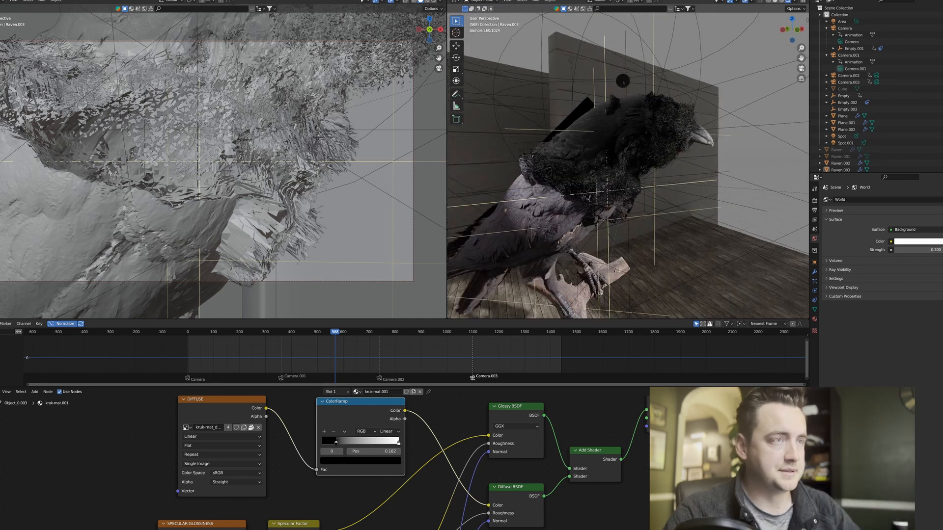
{"action": "left_click", "coordinate": [618, 83]}
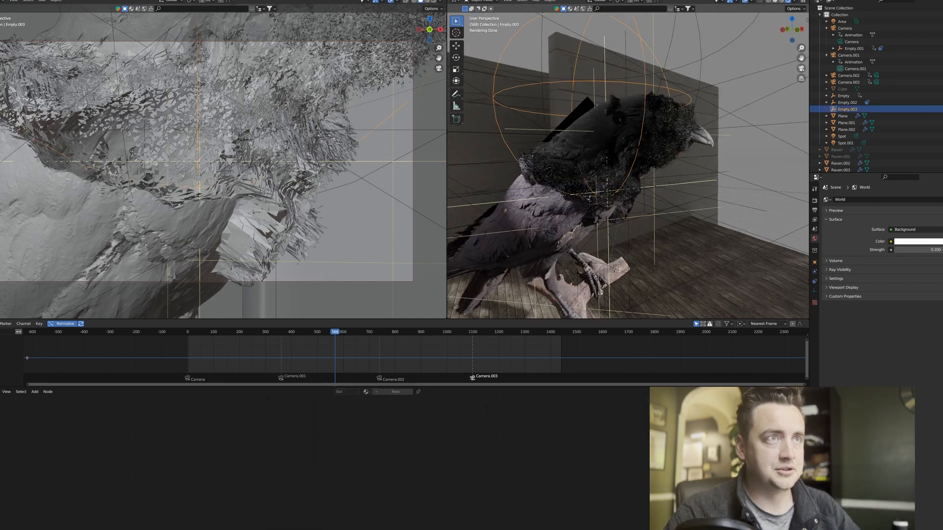
{"action": "key", "text": "s"}
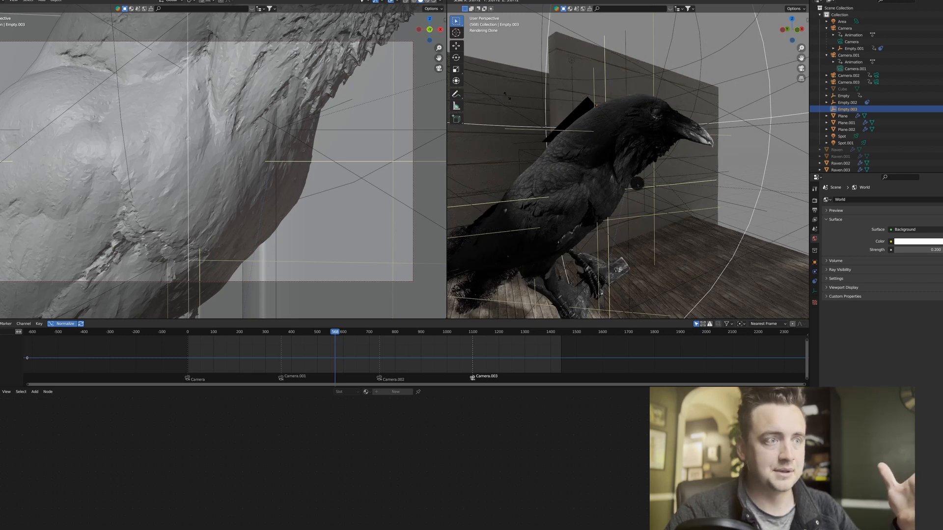
{"action": "left_click", "coordinate": [638, 183]}
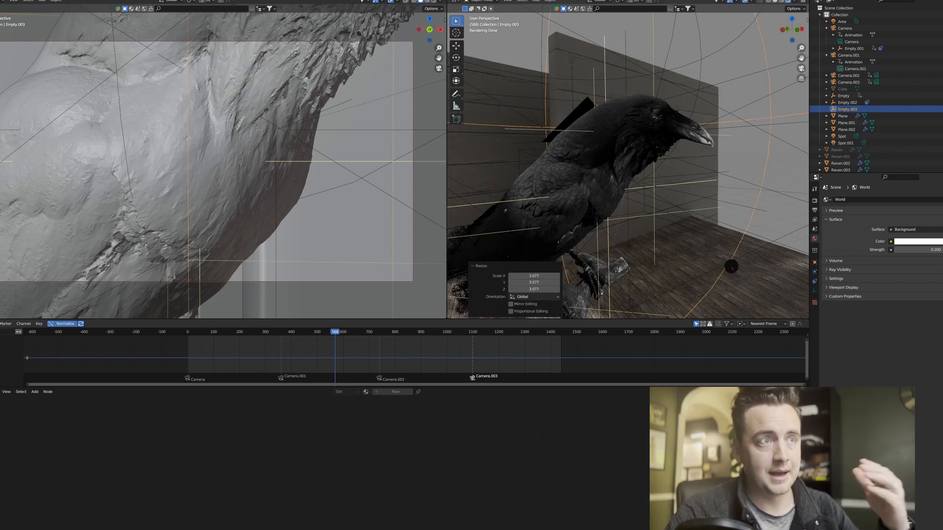
Scale the sphere empty back down by a factor of about 0.403.
{"action": "key", "text": "s"}
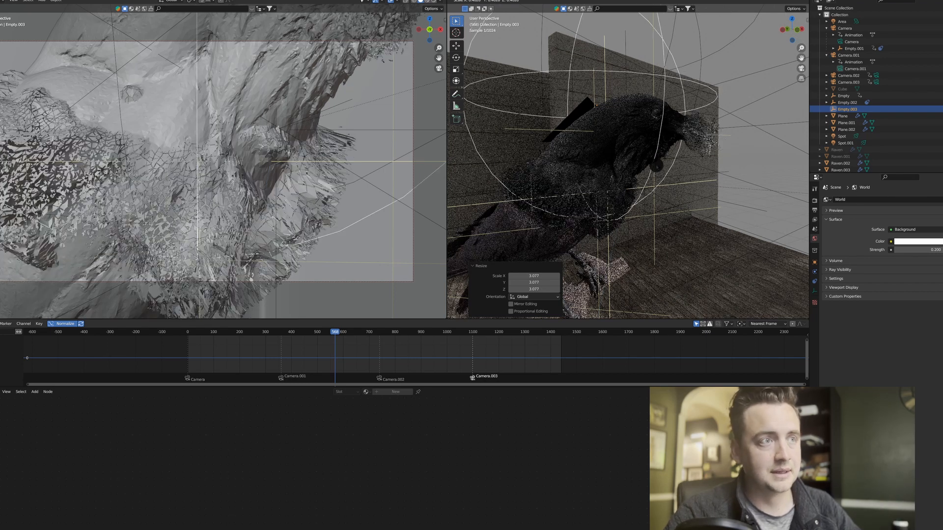
{"action": "left_click", "coordinate": [588, 175]}
{"action": "scroll", "coordinate": [590, 175], "scroll_direction": "up", "scroll_amount": 4}
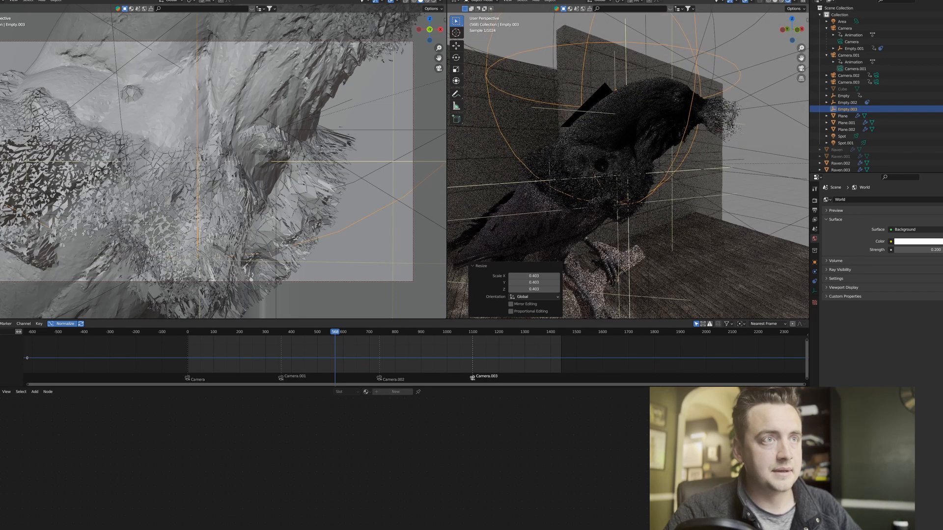
Show the modifier stack of the dark duplicate raven, and deselect everything.
{"action": "middle_click_drag", "start_coordinate": [590, 175], "coordinate": [606, 169], "text": "shift"}
{"action": "left_click", "coordinate": [607, 169]}
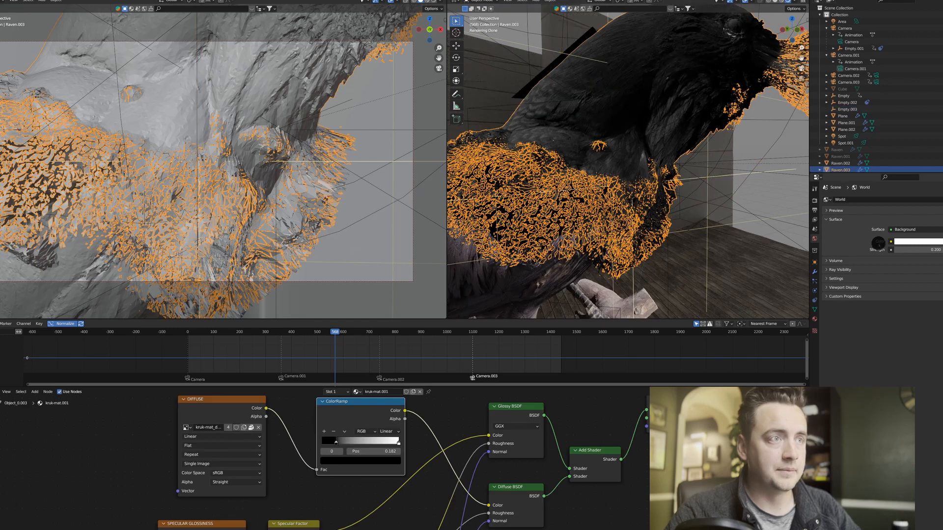
{"action": "left_click", "coordinate": [814, 271]}
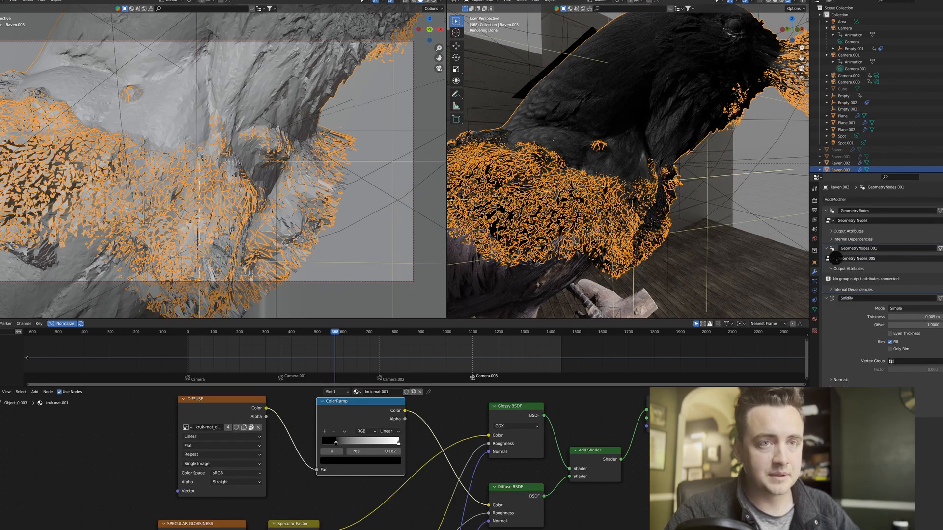
{"action": "left_click", "coordinate": [764, 197]}
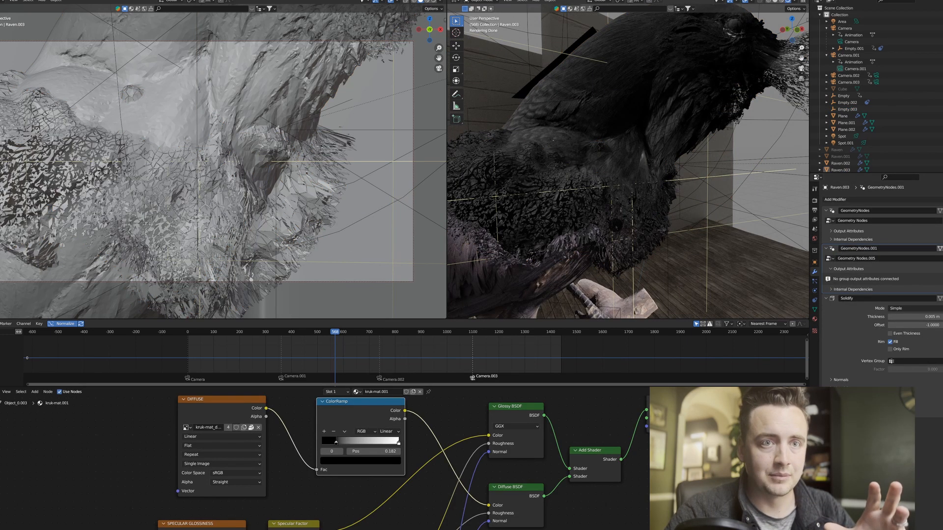
Examine the shattered boundary up close from several angles, checking which fragments belong to the original and which to the duplicate raven.
{"action": "scroll", "coordinate": [639, 206], "scroll_direction": "up", "scroll_amount": 4}
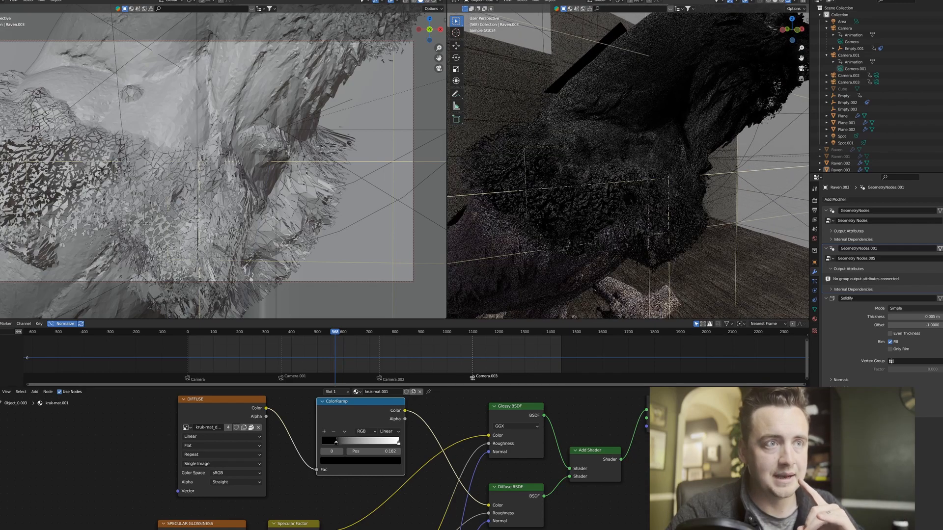
{"action": "middle_click_drag", "start_coordinate": [624, 226], "coordinate": [737, 137], "text": "shift"}
{"action": "middle_click_drag", "start_coordinate": [688, 103], "coordinate": [697, 295], "text": "shift"}
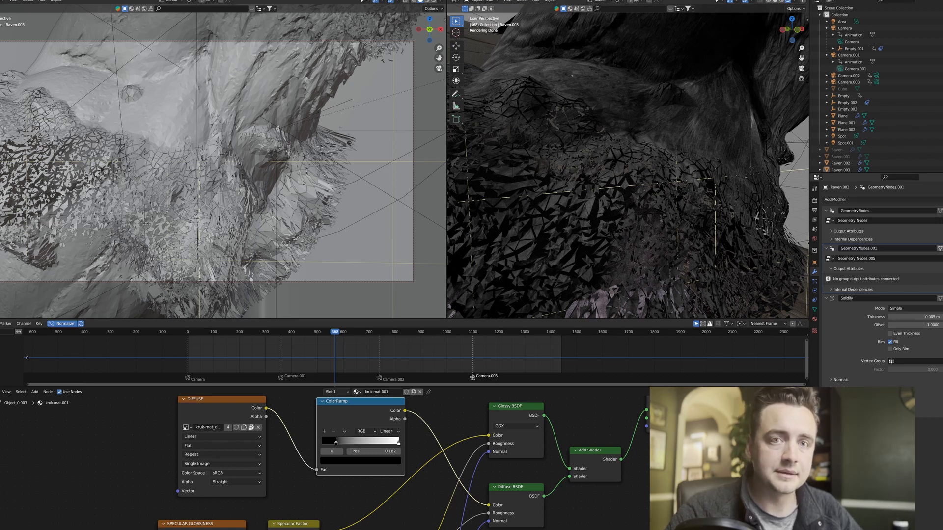
{"action": "scroll", "coordinate": [629, 197], "scroll_direction": "down", "scroll_amount": 4}
{"action": "middle_click_drag", "start_coordinate": [614, 246], "coordinate": [634, 177], "text": "shift"}
{"action": "left_click", "coordinate": [592, 216]}
{"action": "middle_click_drag", "start_coordinate": [608, 227], "coordinate": [621, 222]}
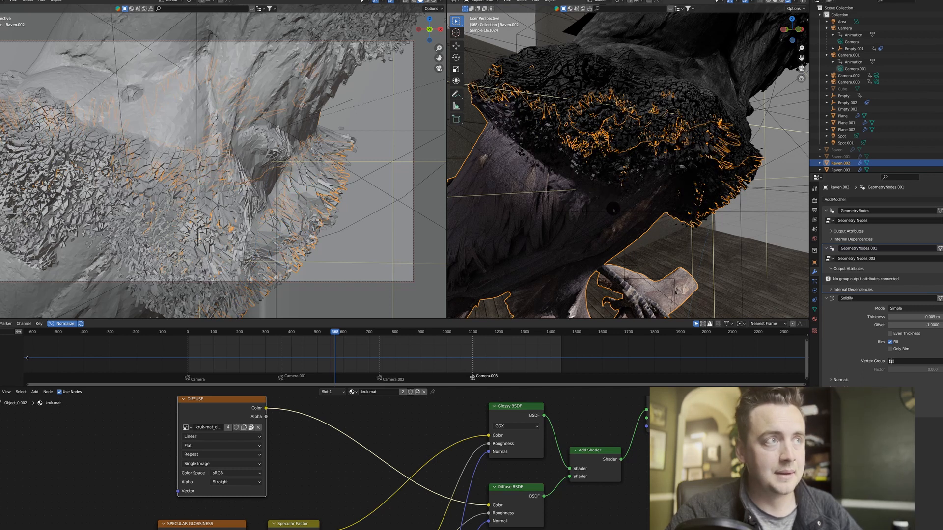
{"action": "middle_click_drag", "start_coordinate": [613, 209], "coordinate": [592, 212]}
{"action": "scroll", "coordinate": [628, 167], "scroll_direction": "up", "scroll_amount": 3}
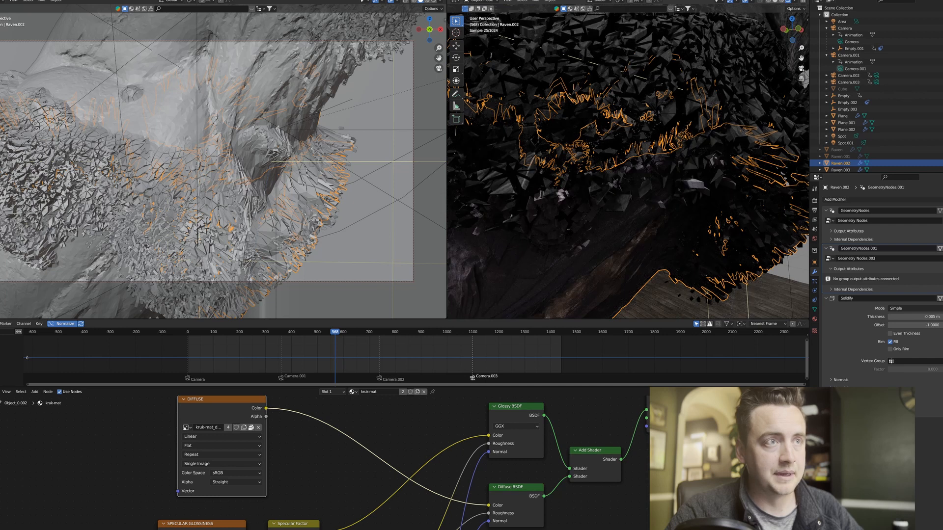
{"action": "left_click", "coordinate": [623, 194]}
{"action": "scroll", "coordinate": [623, 195], "scroll_direction": "down", "scroll_amount": 1}
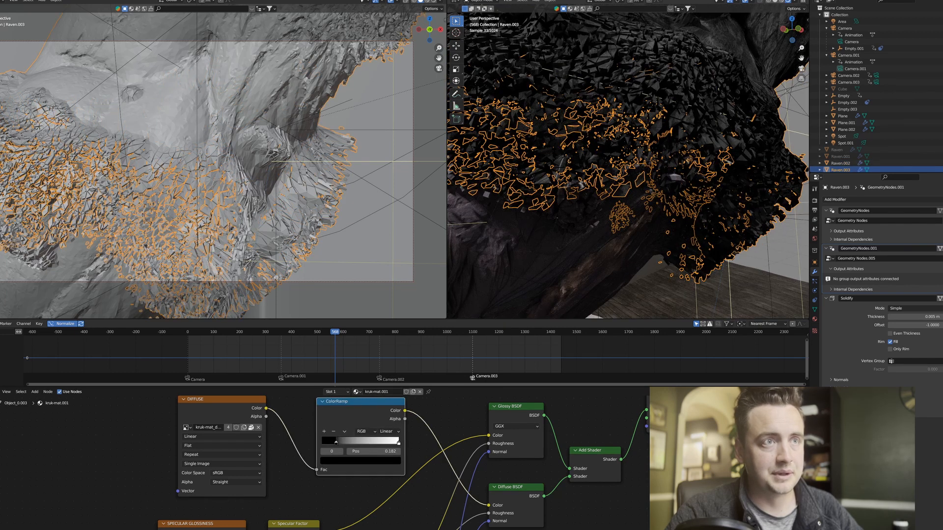
{"action": "scroll", "coordinate": [623, 194], "scroll_direction": "down", "scroll_amount": 1}
{"action": "left_click", "coordinate": [791, 150]}
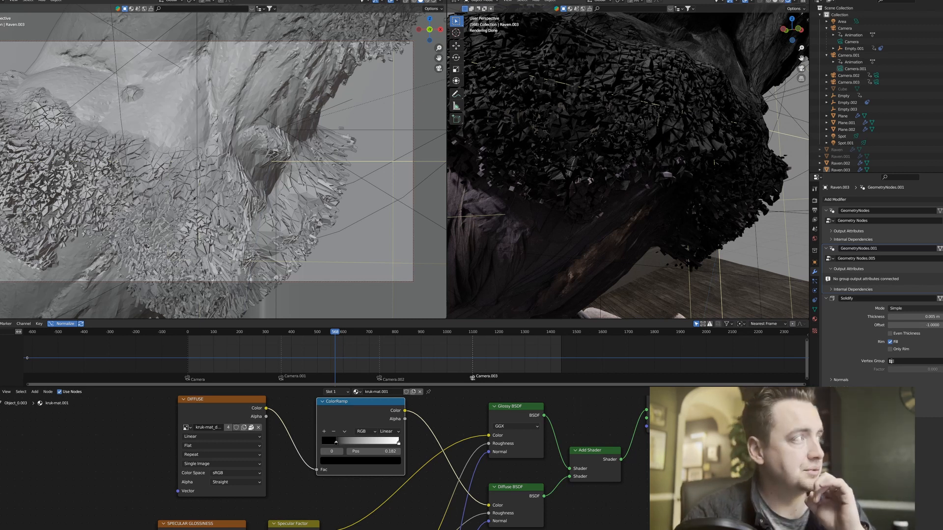
{"action": "scroll", "coordinate": [594, 215], "scroll_direction": "down", "scroll_amount": 3}
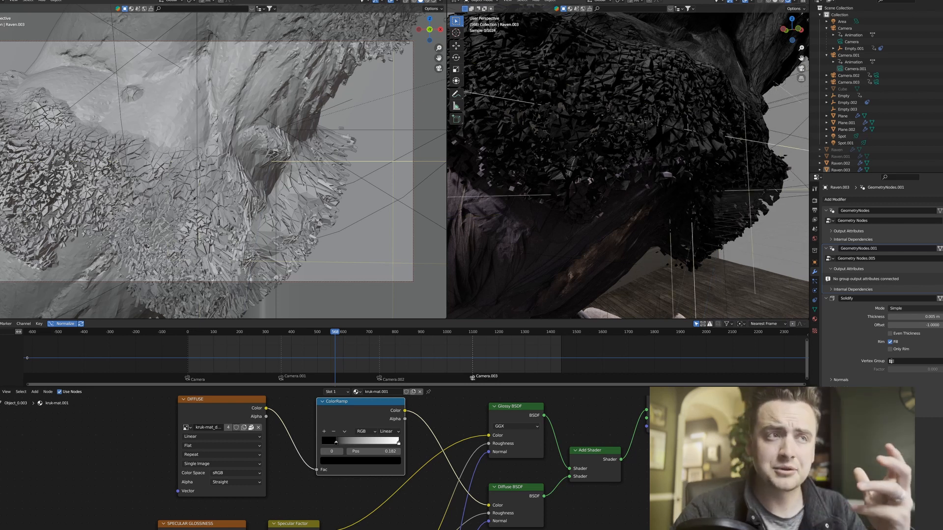
On the original raven that forms the body, show its geometry nodes and set the Value of the Add node feeding the Map Range to 0.1.
{"action": "left_click", "coordinate": [593, 215]}
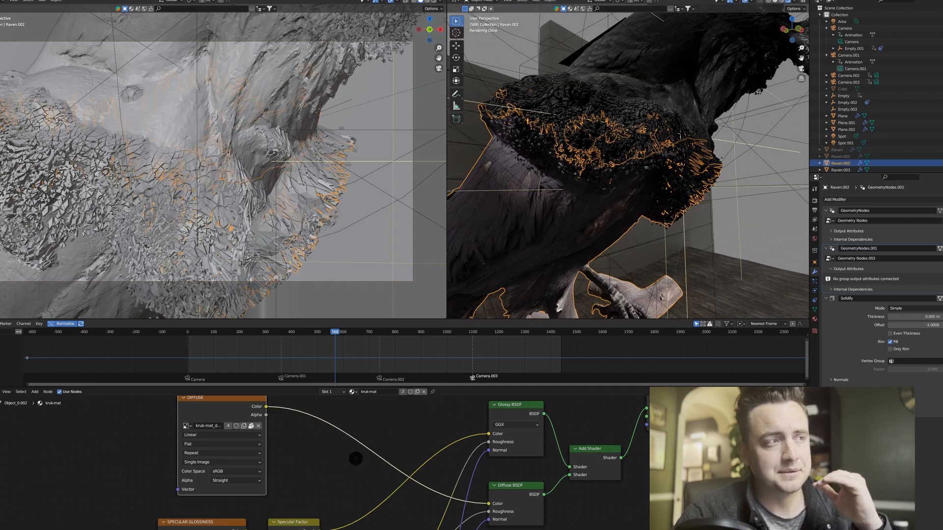
{"action": "middle_click_drag", "start_coordinate": [356, 462], "coordinate": [381, 437]}
{"action": "left_click", "coordinate": [0, 392]}
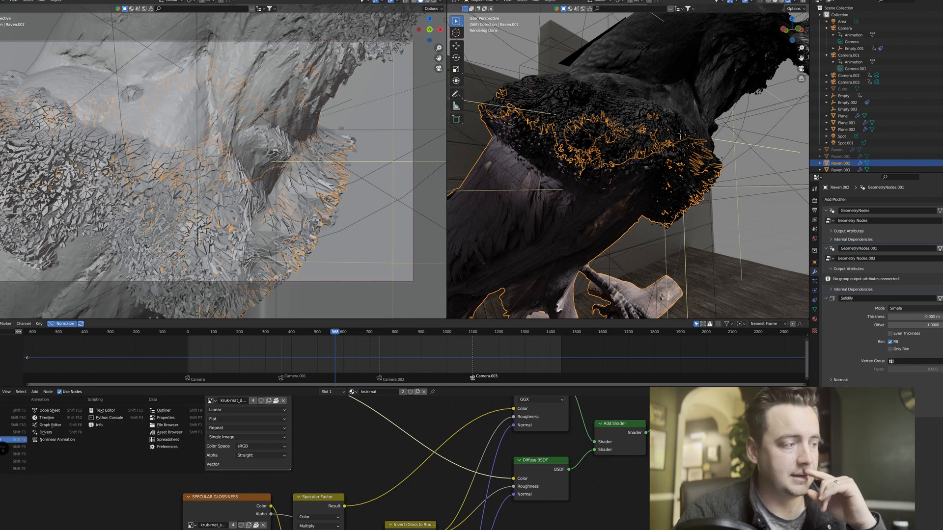
{"action": "left_click", "coordinate": [4, 447]}
{"action": "middle_click_drag", "start_coordinate": [428, 475], "coordinate": [342, 343]}
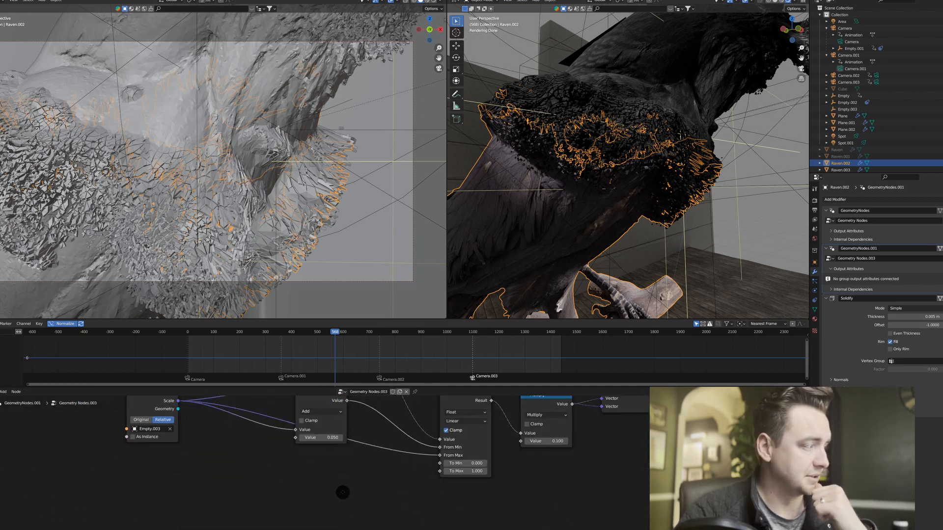
{"action": "middle_click_drag", "start_coordinate": [363, 464], "coordinate": [349, 487]}
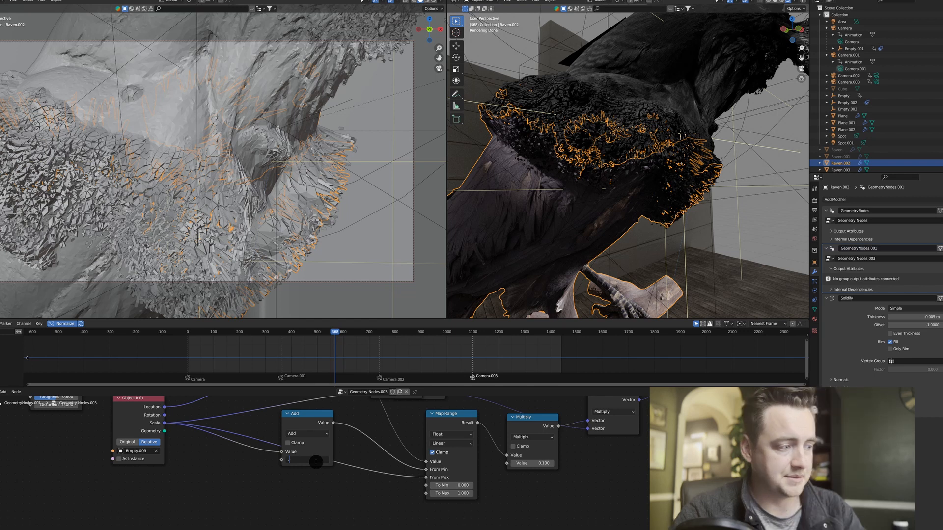
{"action": "type", "text": "1"}
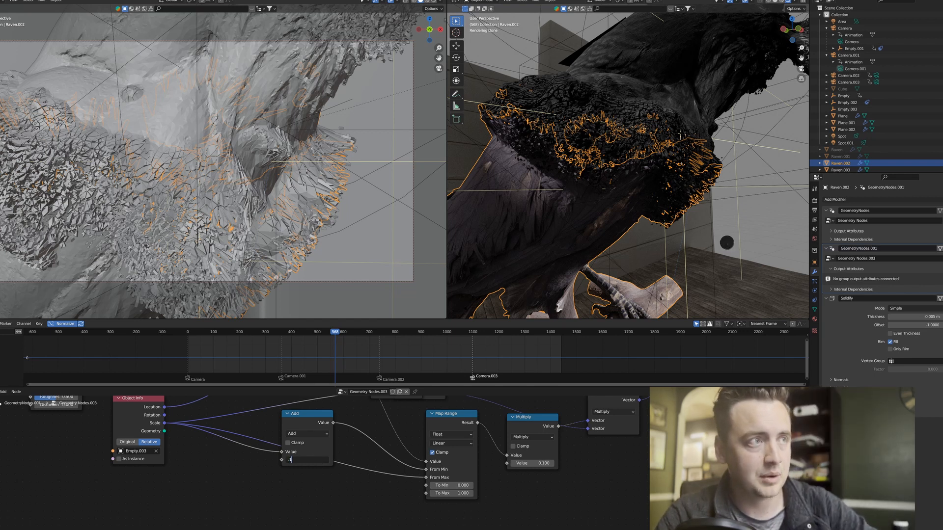
{"action": "key", "text": "Return"}
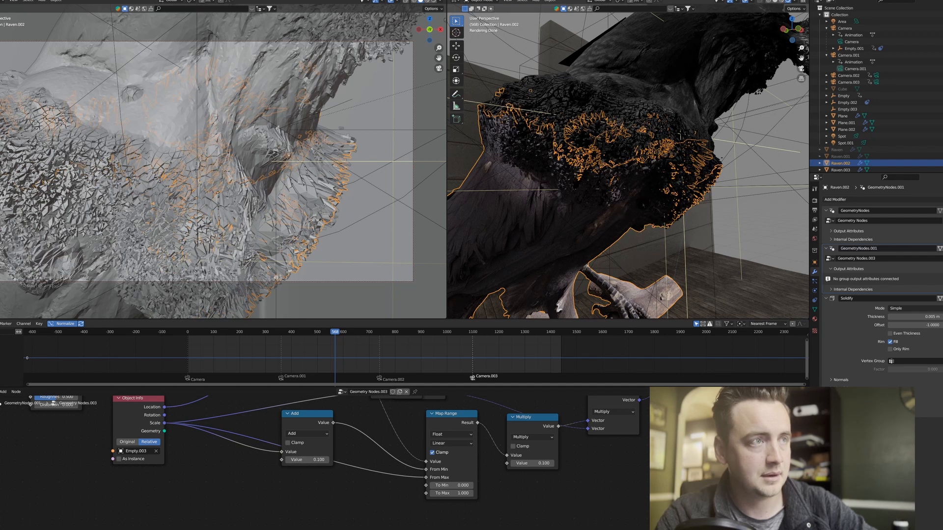
Clear the selection outline and inspect the widened shatter band, ending with a view of the whole raven in the room.
{"action": "left_click", "coordinate": [765, 222]}
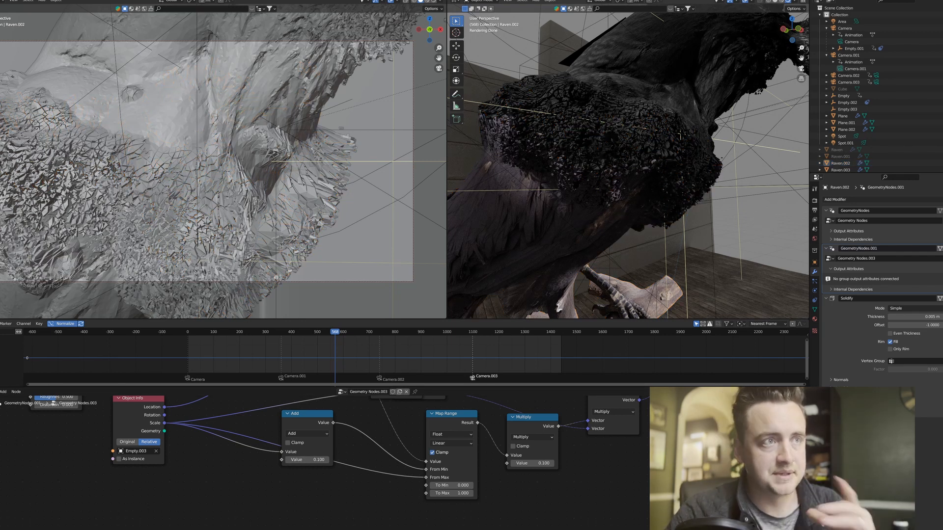
{"action": "middle_click_drag", "start_coordinate": [614, 184], "coordinate": [609, 197]}
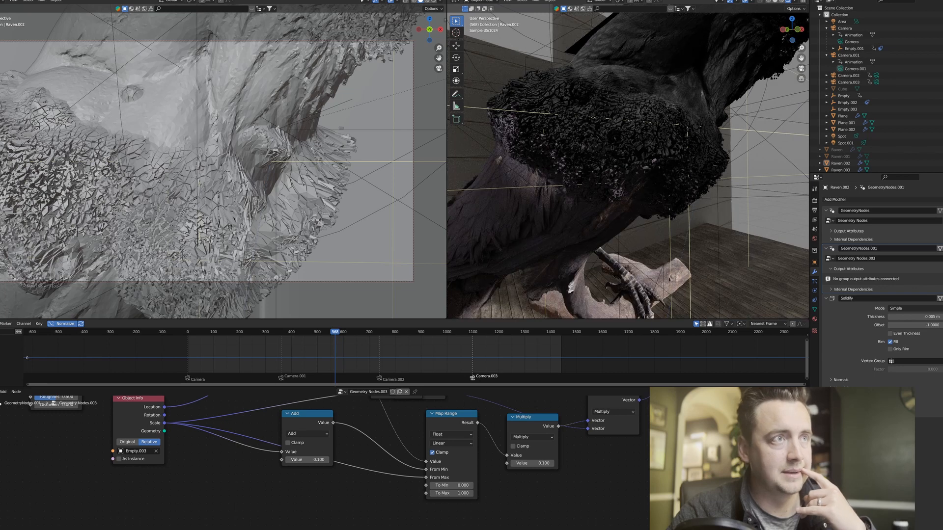
{"action": "scroll", "coordinate": [627, 166], "scroll_direction": "down", "scroll_amount": 3}
{"action": "middle_click_drag", "start_coordinate": [628, 166], "coordinate": [614, 173]}
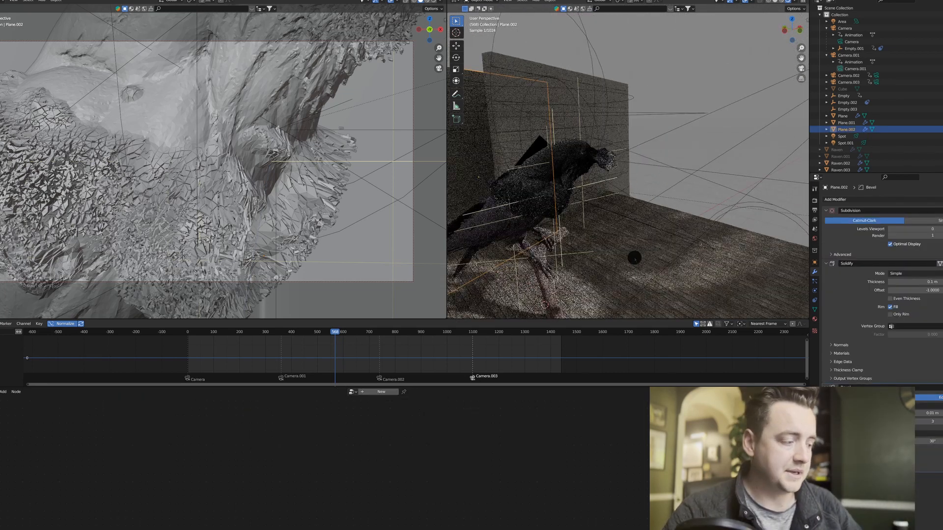
Select the spotlight high above the floor on the beak side of the raven and inspect how it lights the scene.
{"action": "scroll", "coordinate": [631, 257], "scroll_direction": "down", "scroll_amount": 3}
{"action": "middle_click_drag", "start_coordinate": [631, 257], "coordinate": [661, 204]}
{"action": "left_click", "coordinate": [775, 92]}
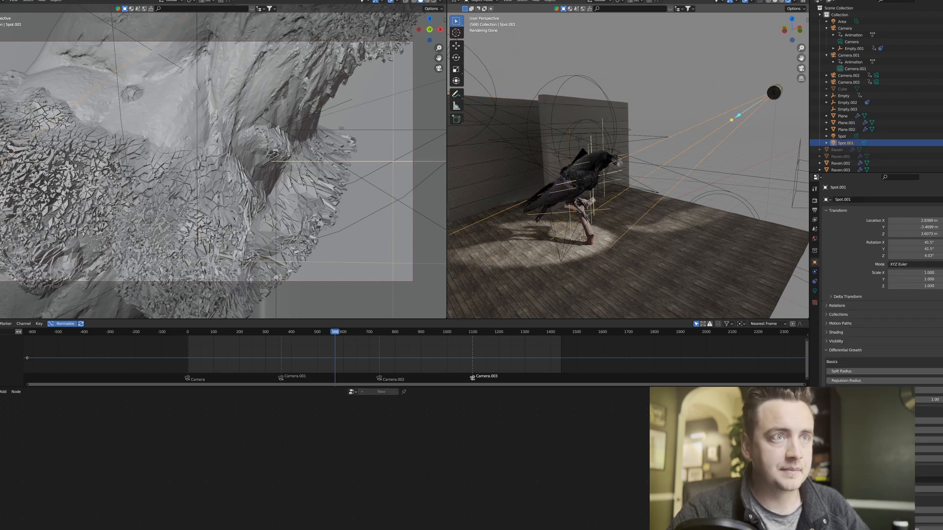
{"action": "key", "text": "g"}
{"action": "left_click", "coordinate": [631, 200]}
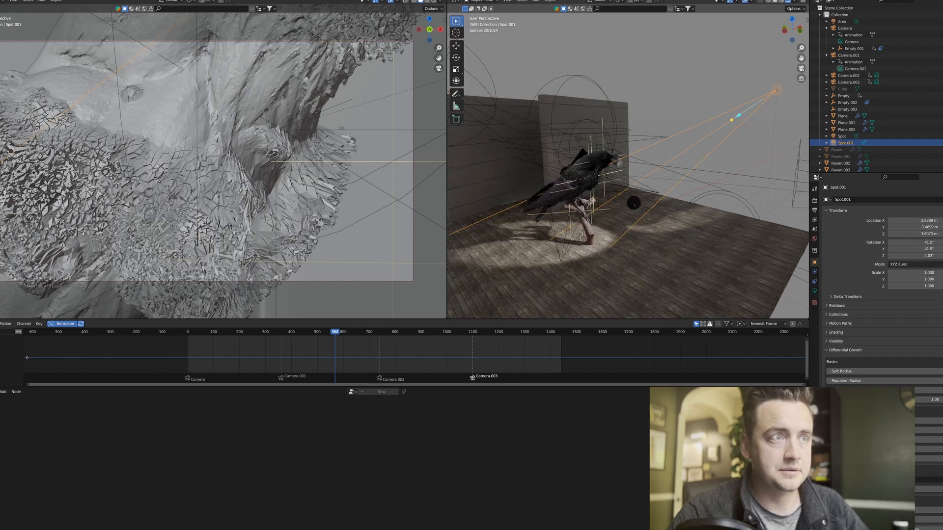
{"action": "mouse_move", "coordinate": [631, 253]}
{"action": "middle_mouse_down"}
{"action": "mouse_move", "coordinate": [611, 249]}
{"action": "mouse_move", "coordinate": [623, 240]}
{"action": "mouse_move", "coordinate": [629, 256]}
{"action": "middle_mouse_up"}
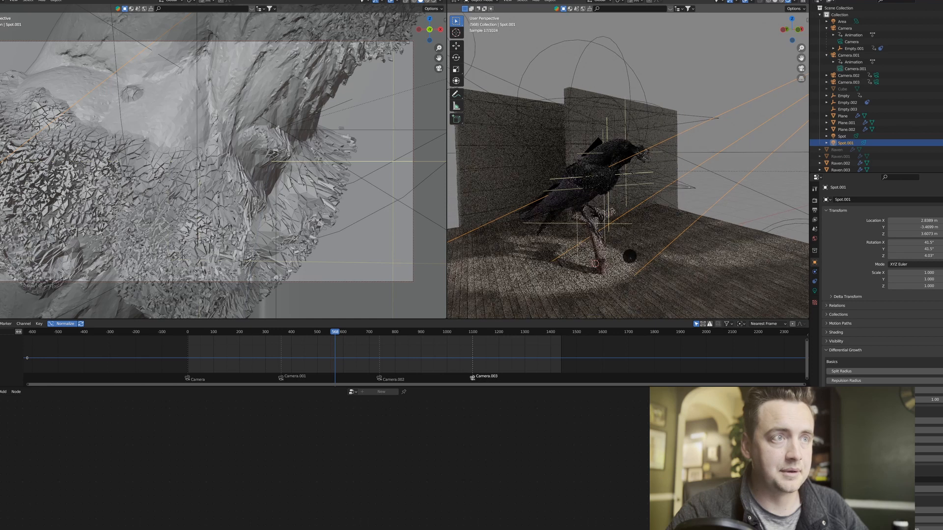
Show the world background settings, check the background colour, and clear the light selection.
{"action": "left_click", "coordinate": [814, 238]}
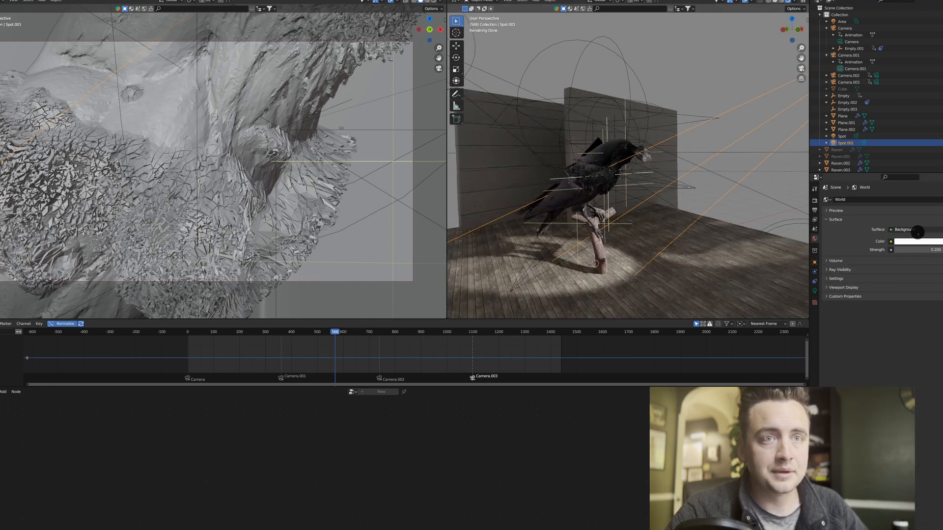
{"action": "left_click", "coordinate": [910, 243]}
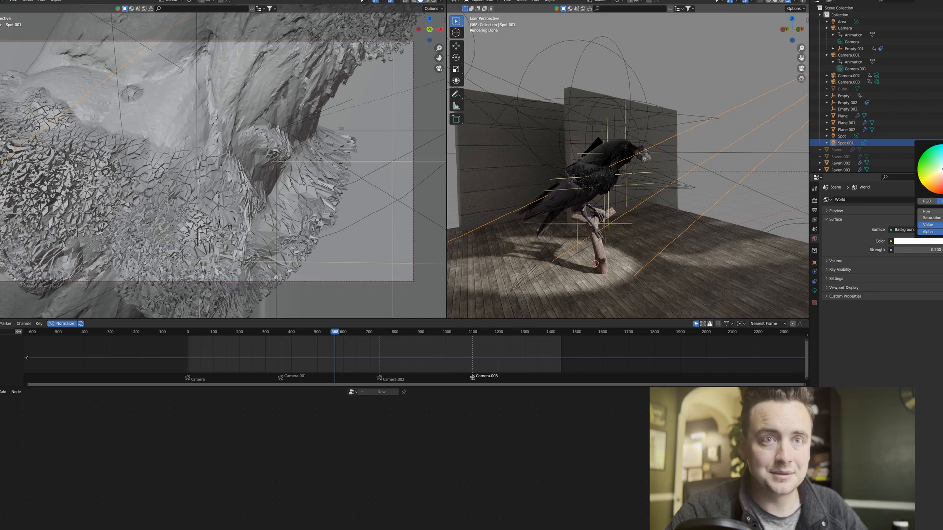
{"action": "left_click", "coordinate": [747, 210]}
Select the other spotlight, high up on the tail side of the raven, and inspect its aim and pool of light.
{"action": "middle_click_drag", "start_coordinate": [640, 191], "coordinate": [659, 200]}
{"action": "middle_click_drag", "start_coordinate": [535, 130], "coordinate": [508, 106]}
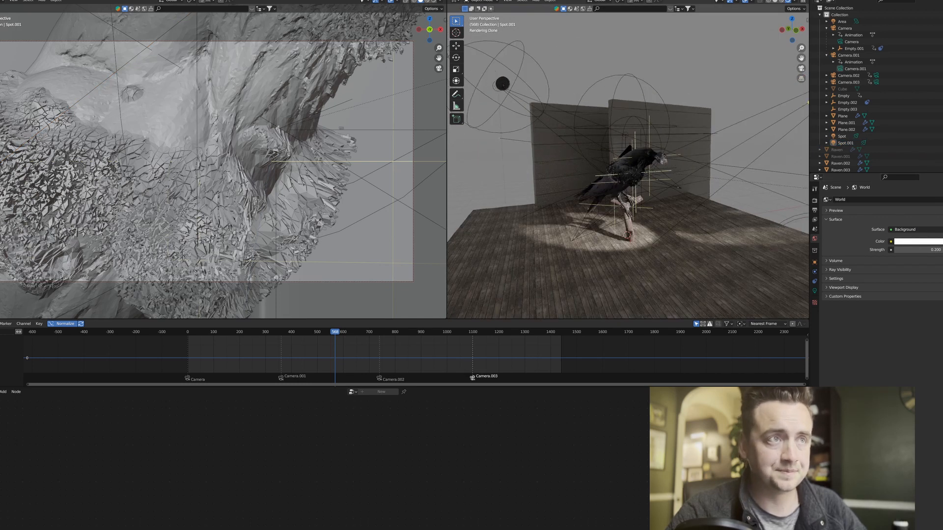
{"action": "left_click", "coordinate": [502, 86]}
{"action": "key", "text": "g"}
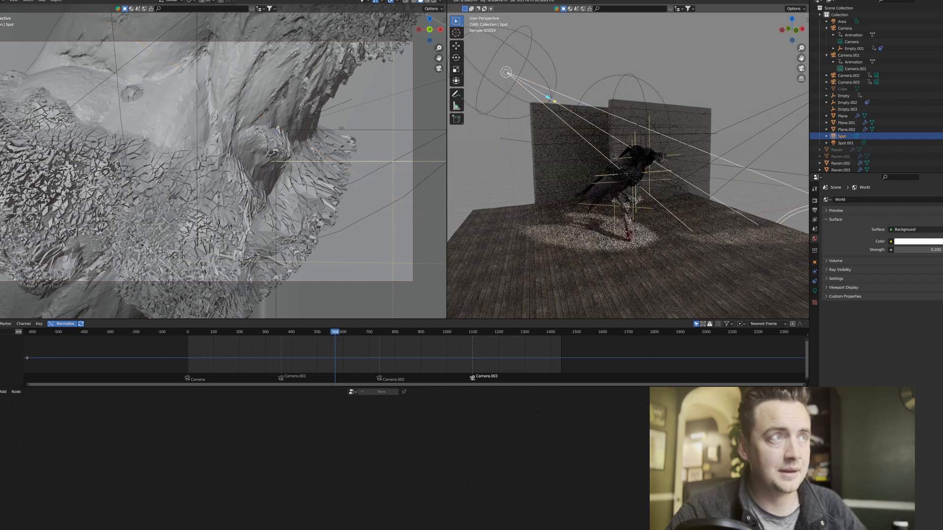
{"action": "right_click", "coordinate": [631, 166]}
{"action": "middle_click_drag", "start_coordinate": [644, 230], "coordinate": [619, 212]}
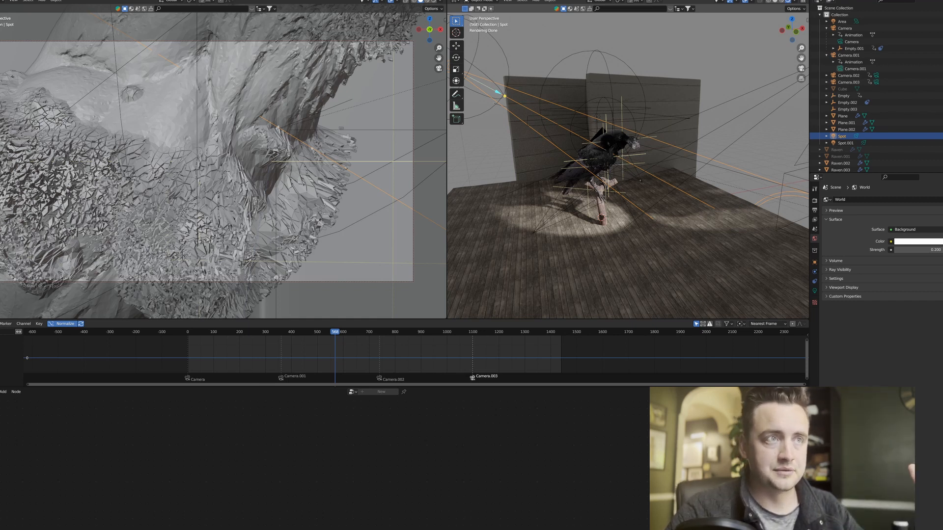
Select the area light above the raven and inspect its placement over the bird from close up.
{"action": "scroll", "coordinate": [628, 166], "scroll_direction": "up", "scroll_amount": 1}
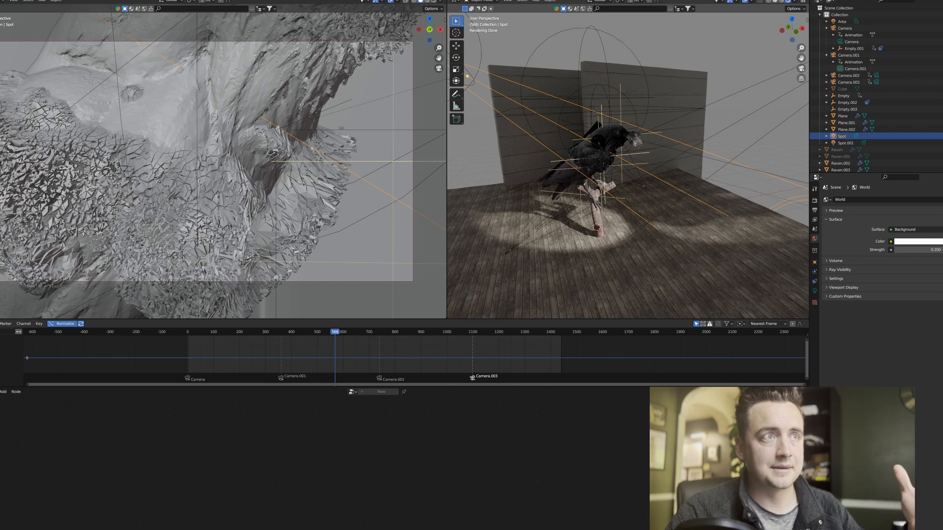
{"action": "middle_click_drag", "start_coordinate": [624, 167], "coordinate": [639, 199]}
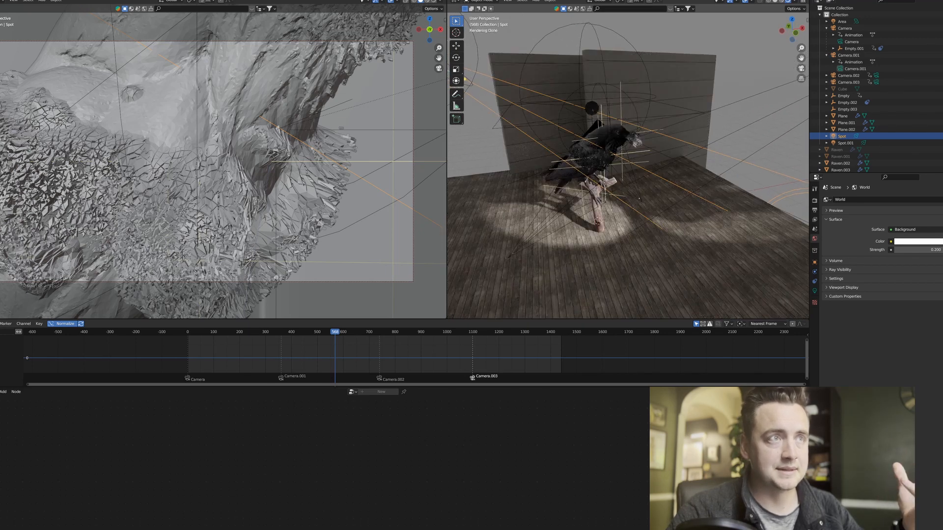
{"action": "left_click", "coordinate": [591, 108]}
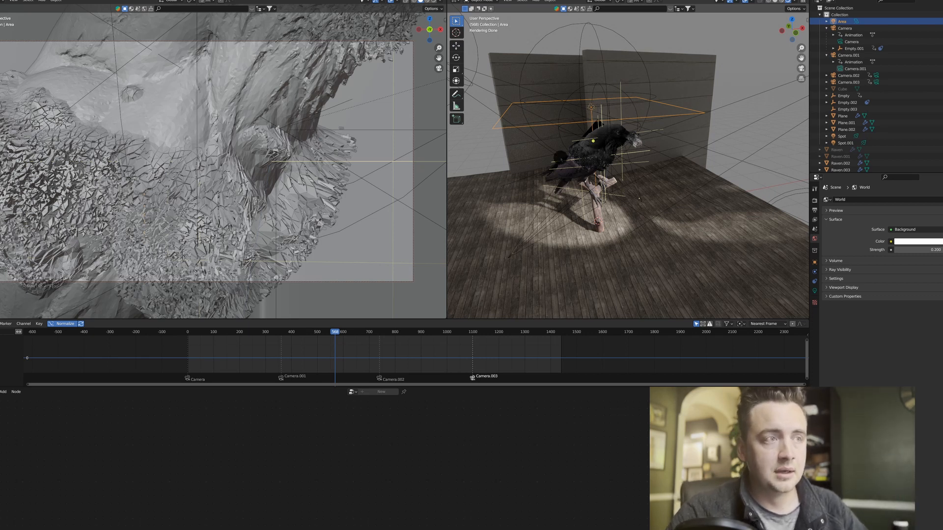
{"action": "scroll", "coordinate": [639, 198], "scroll_direction": "up", "scroll_amount": 5}
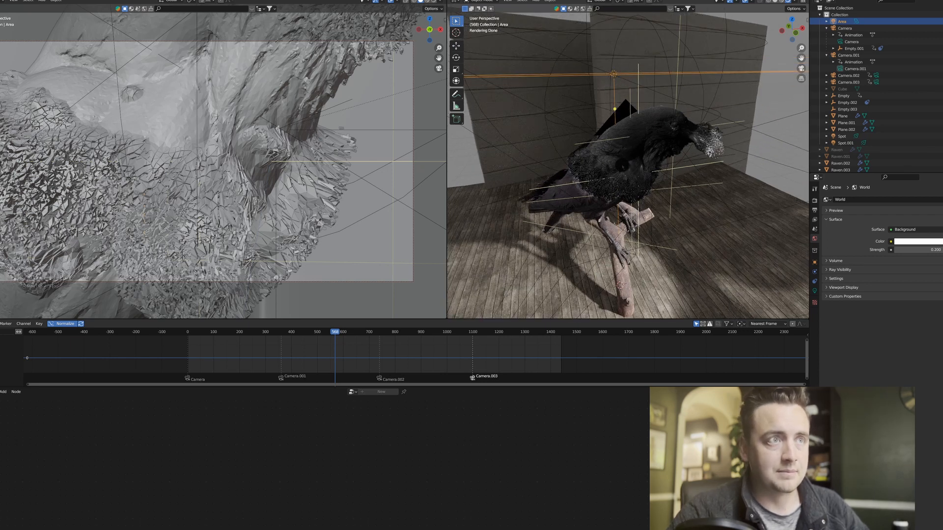
{"action": "middle_click_drag", "start_coordinate": [622, 165], "coordinate": [621, 136]}
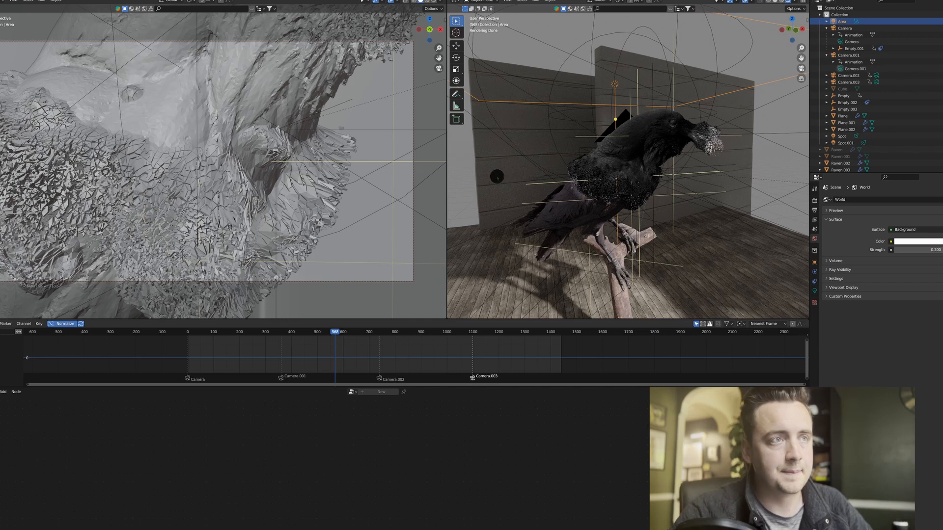
Inspect the wall plane behind the raven's tail, and show the floor plane's material settings.
{"action": "left_click", "coordinate": [497, 176]}
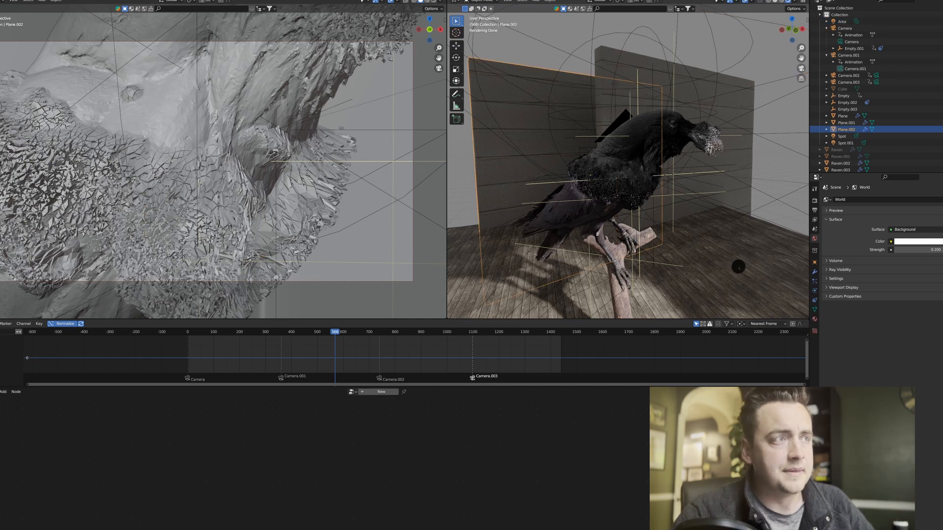
{"action": "scroll", "coordinate": [738, 267], "scroll_direction": "down", "scroll_amount": 3}
{"action": "left_click", "coordinate": [738, 267]}
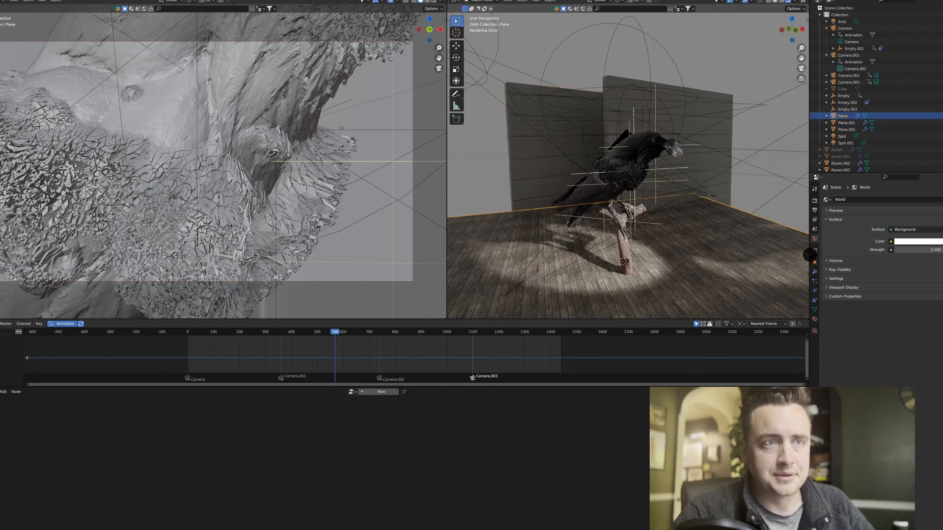
{"action": "left_click", "coordinate": [815, 318]}
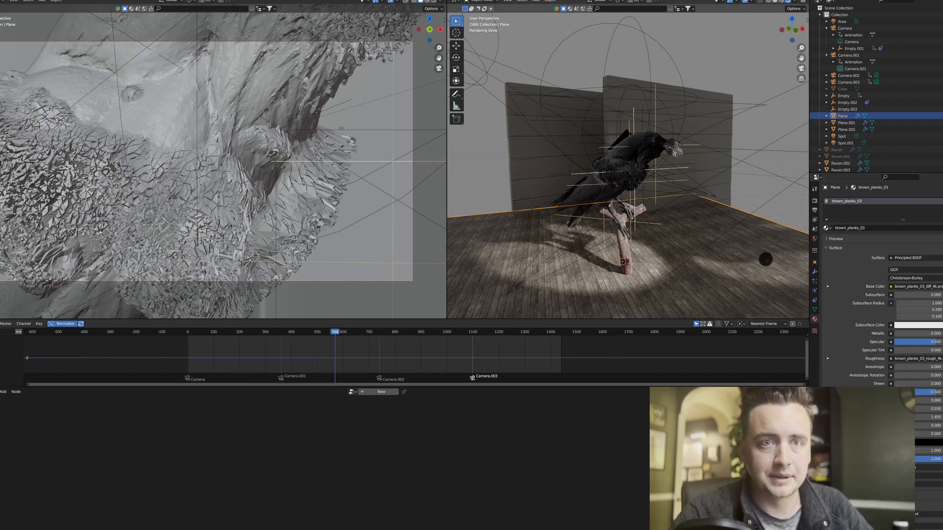
{"action": "middle_click_drag", "start_coordinate": [681, 260], "coordinate": [668, 226], "text": "shift"}
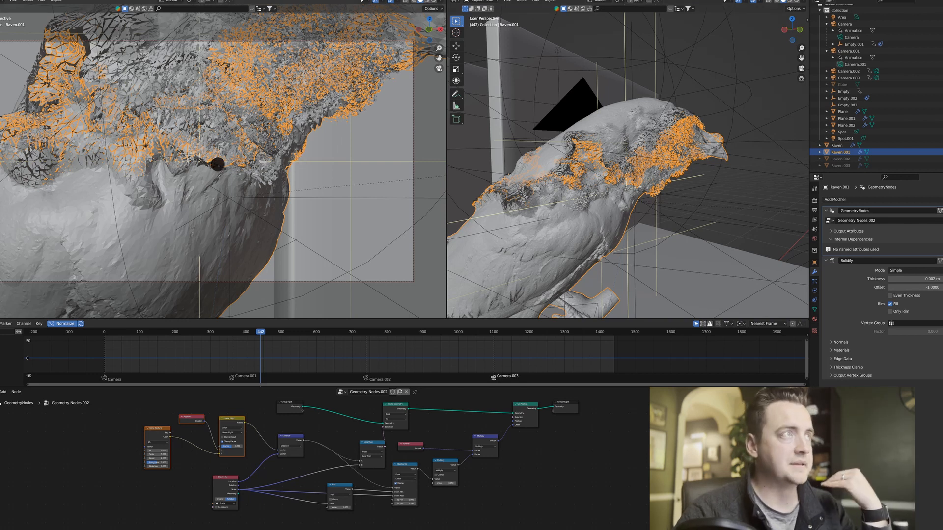
Switch the camera view to rendered shading and examine the shattered band on the raven at frame 442.
{"action": "key", "text": "z"}
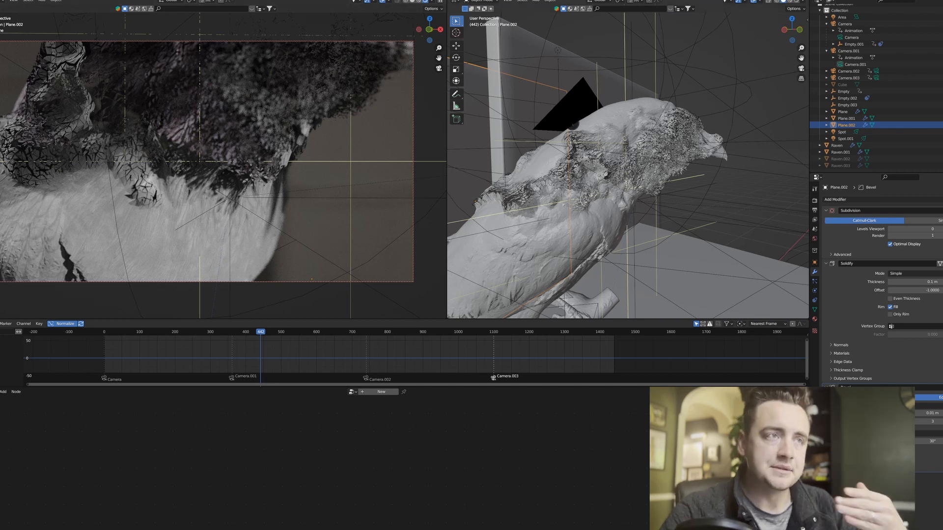
{"action": "middle_click_drag", "start_coordinate": [624, 148], "coordinate": [621, 152]}
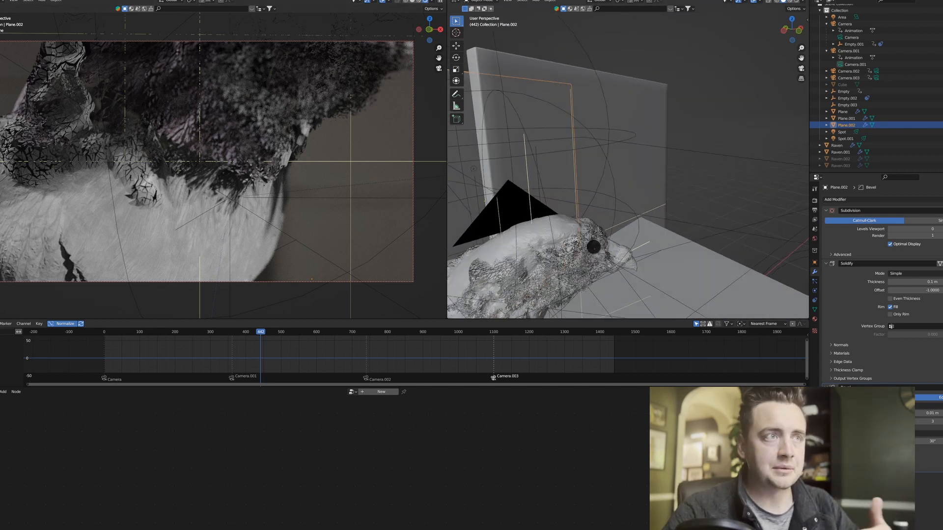
{"action": "middle_click_drag", "start_coordinate": [586, 251], "coordinate": [614, 190]}
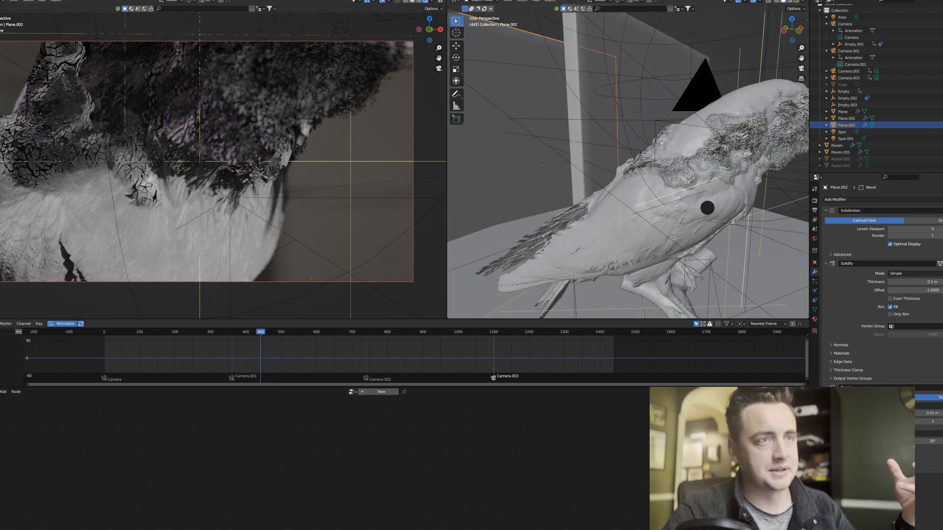
{"action": "middle_click_drag", "start_coordinate": [707, 208], "coordinate": [622, 218]}
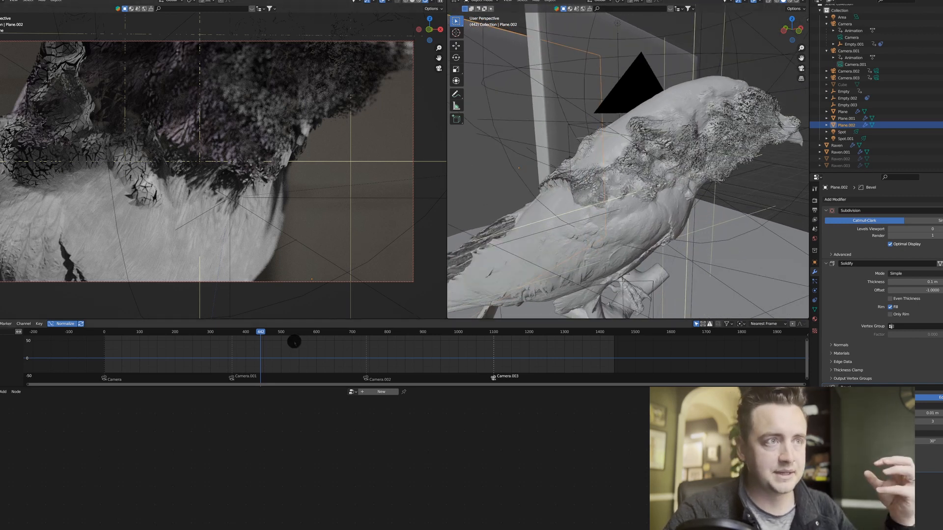
Move the playhead to frame 571 and on to frame 701, checking how far the shattering has spread down the raven.
{"action": "left_click", "coordinate": [306, 336]}
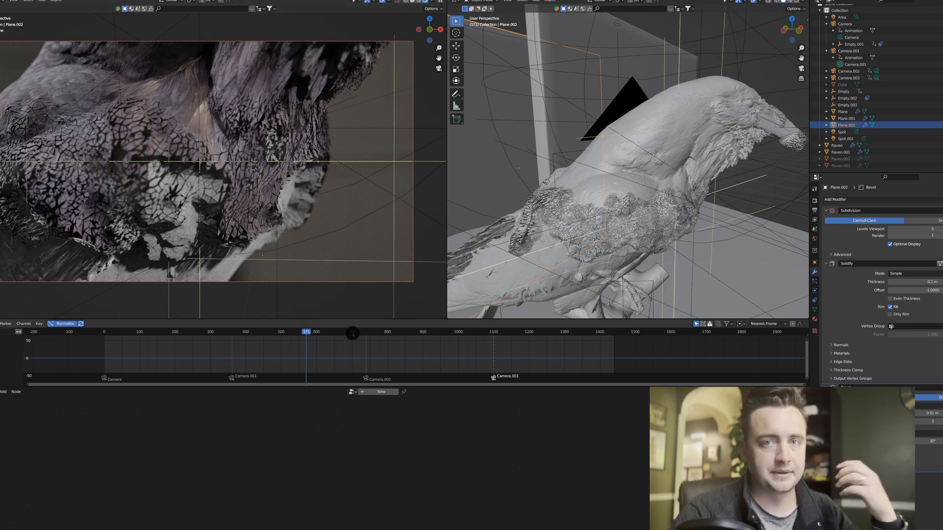
{"action": "left_click", "coordinate": [352, 334]}
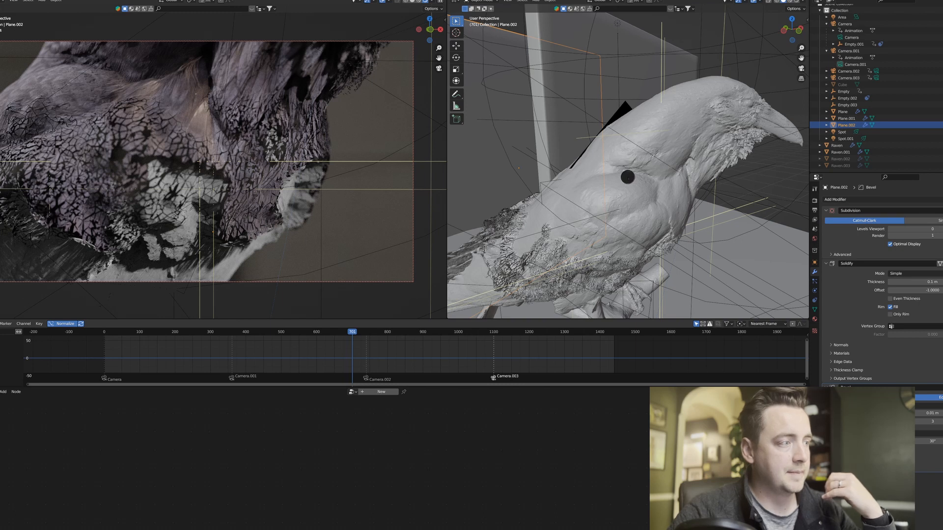
{"action": "middle_click_drag", "start_coordinate": [626, 177], "coordinate": [627, 143]}
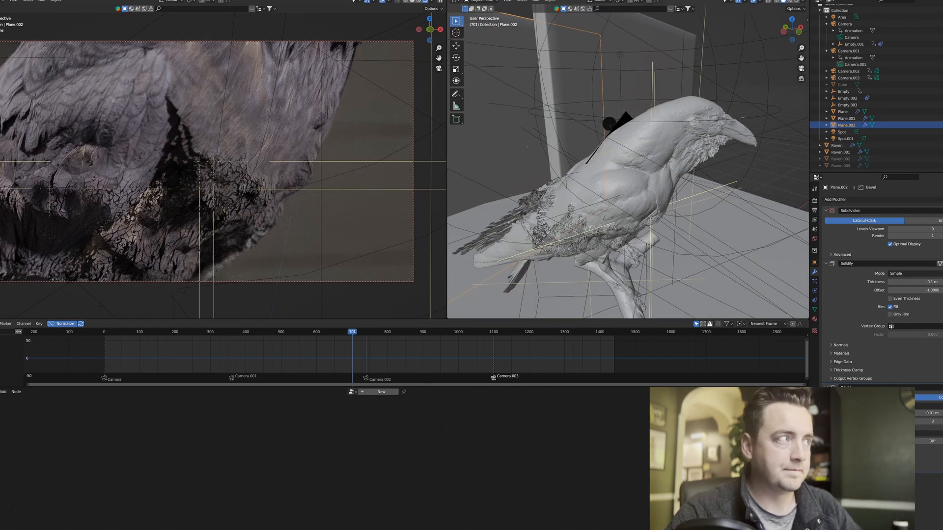
Select the sphere empty that drives the shattering and inspect its scale keyframes at the start and end of the animation.
{"action": "left_click", "coordinate": [841, 93]}
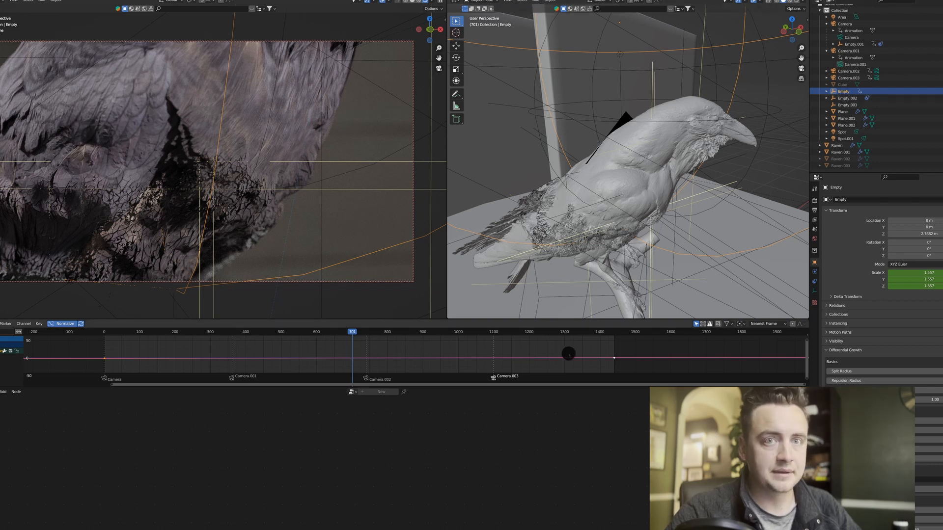
{"action": "left_click", "coordinate": [123, 365]}
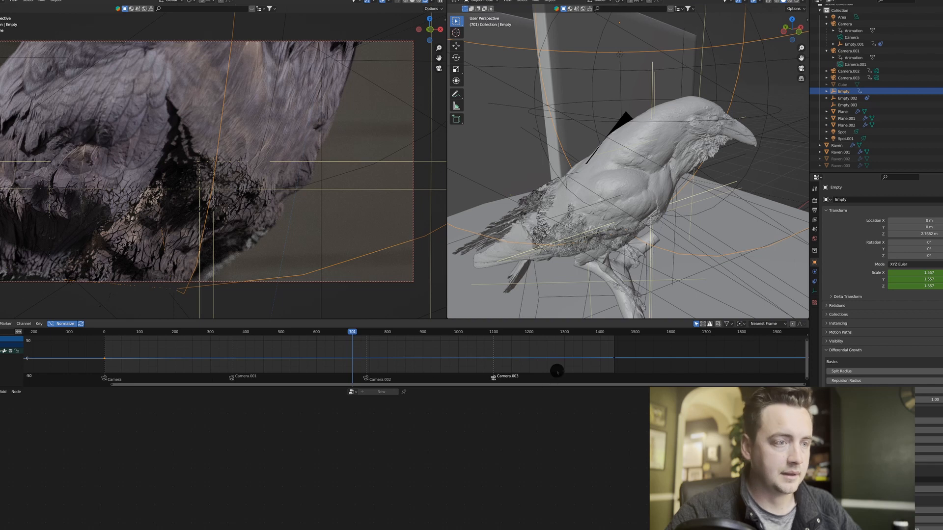
{"action": "left_click_drag", "start_coordinate": [603, 342], "coordinate": [640, 372]}
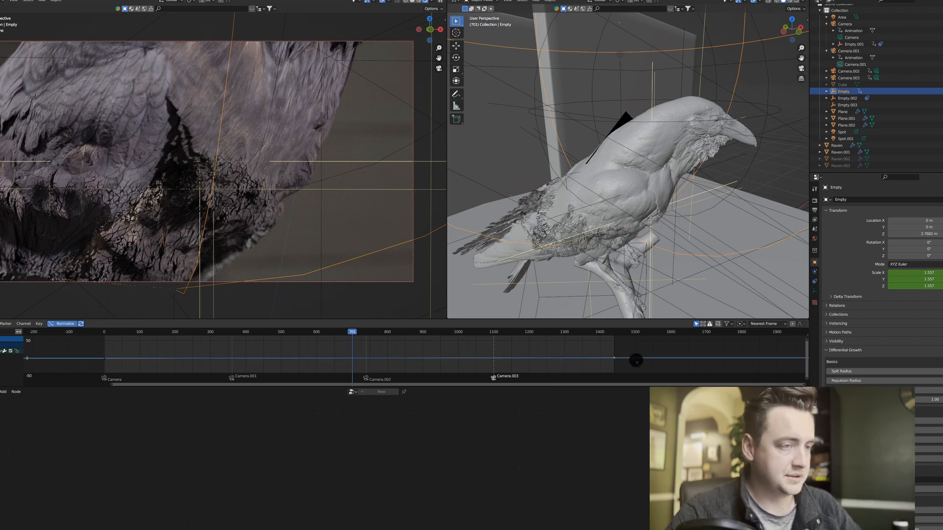
{"action": "scroll", "coordinate": [615, 178], "scroll_direction": "down", "scroll_amount": 1}
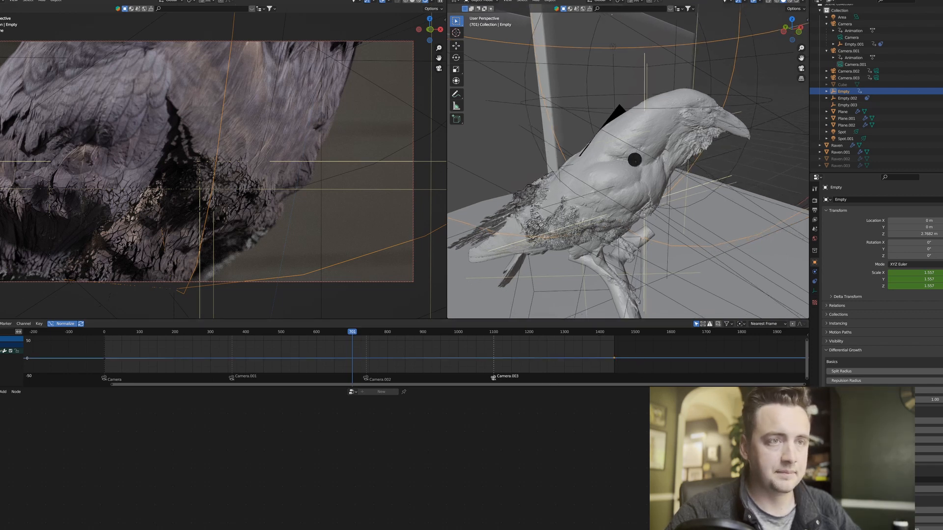
{"action": "scroll", "coordinate": [632, 170], "scroll_direction": "down", "scroll_amount": 2}
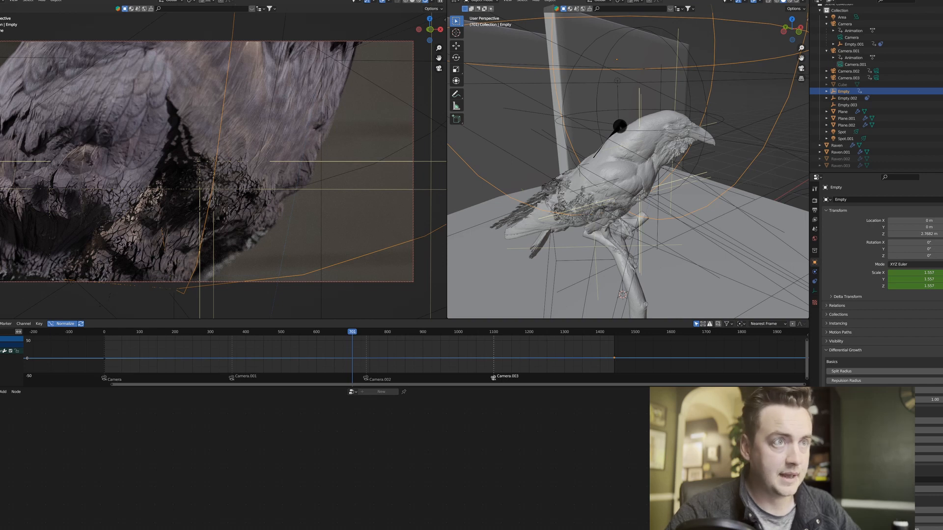
Select the original raven, then compare the shattering in the camera view at frame 263 and frame 543.
{"action": "left_click", "coordinate": [620, 126]}
{"action": "left_click", "coordinate": [620, 125]}
{"action": "left_click", "coordinate": [620, 129]}
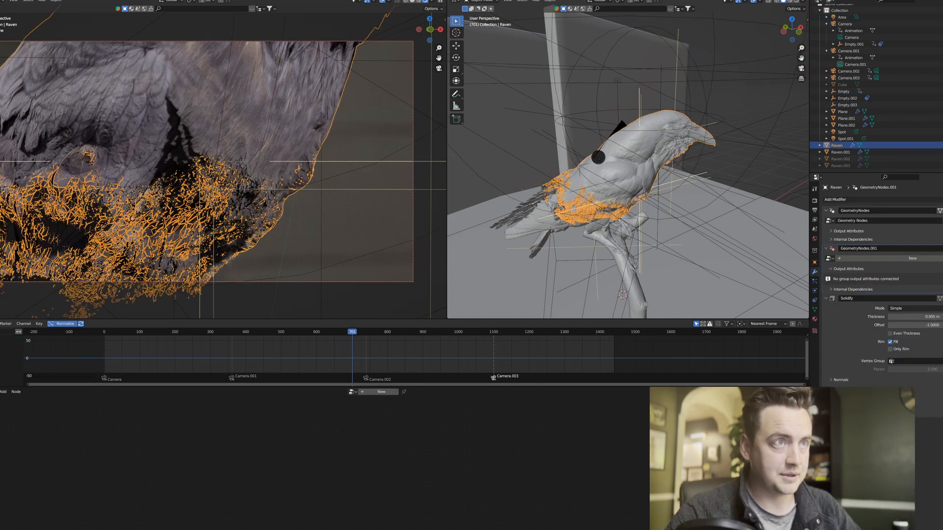
{"action": "left_click", "coordinate": [197, 333]}
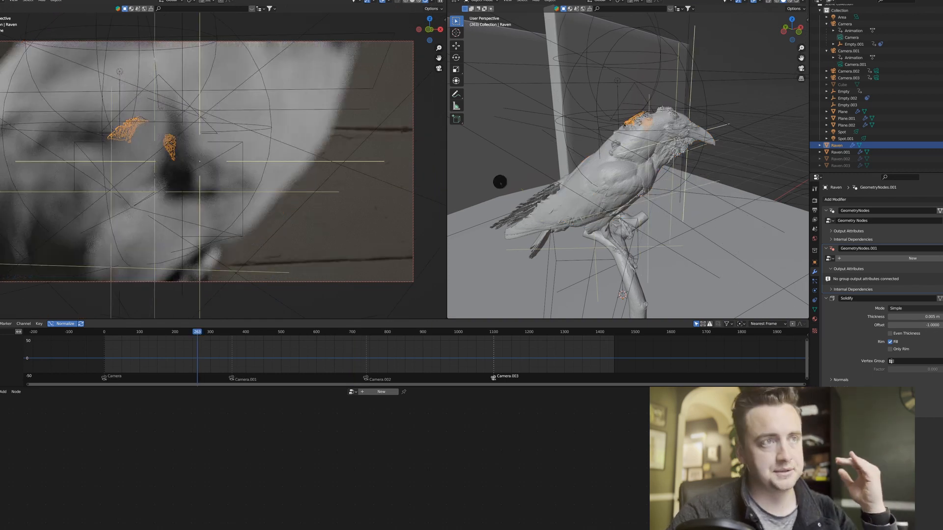
{"action": "left_click", "coordinate": [307, 303]}
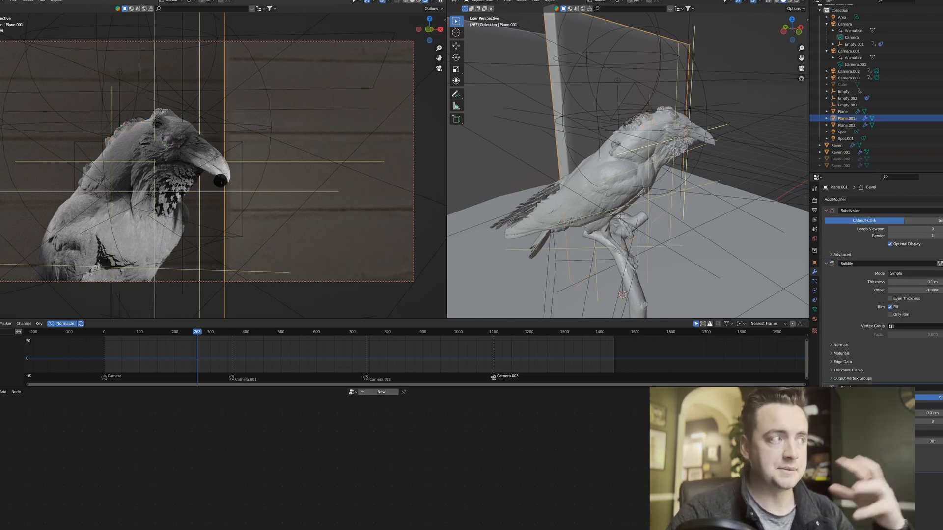
{"action": "left_click", "coordinate": [296, 333]}
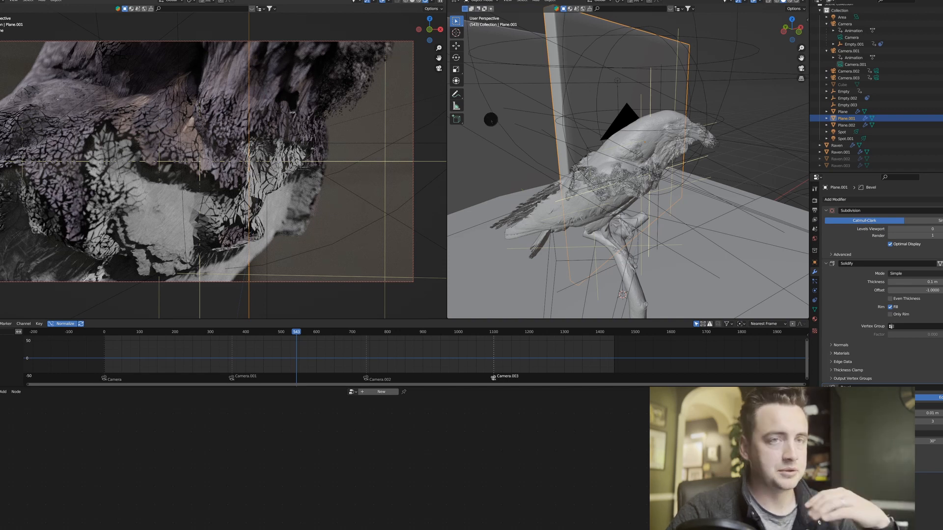
Select the camera behind the raven's back, Camera.001, and show its lens and depth of field settings.
{"action": "left_click", "coordinate": [624, 120]}
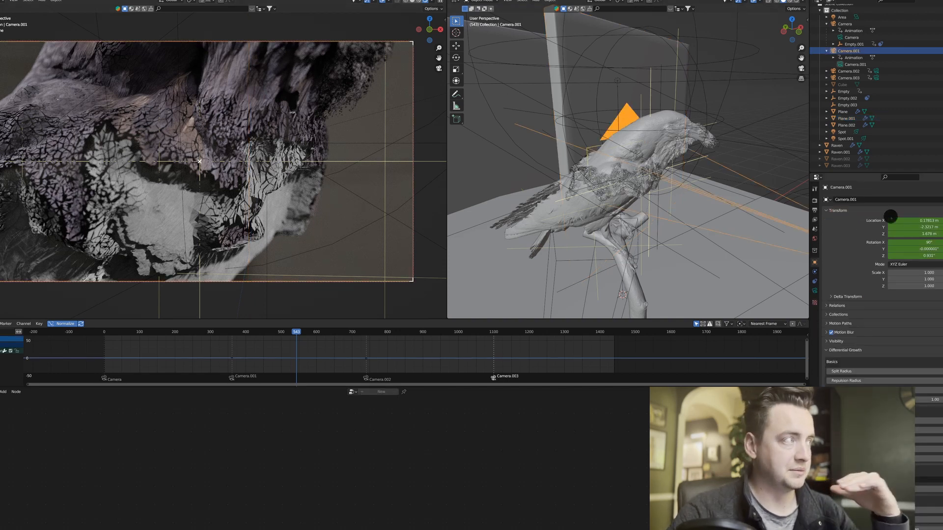
{"action": "left_click", "coordinate": [814, 290]}
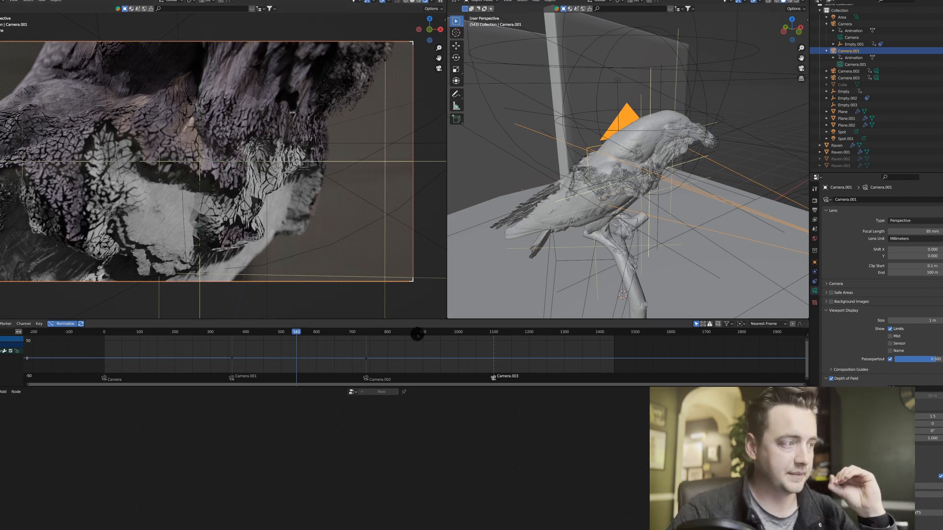
Move the playhead to frame 818 to look through Camera.002, and switch the camera view to solid shading.
{"action": "left_click", "coordinate": [417, 335]}
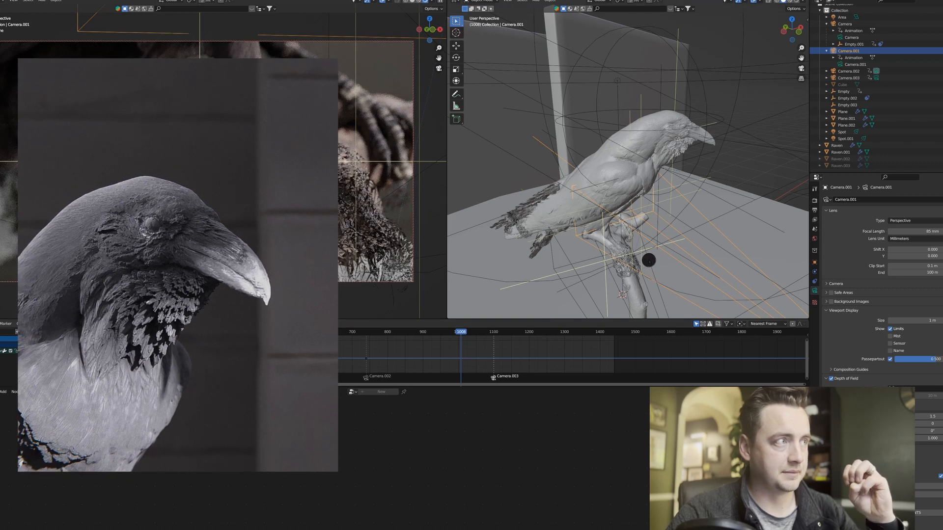
{"action": "left_click", "coordinate": [394, 334]}
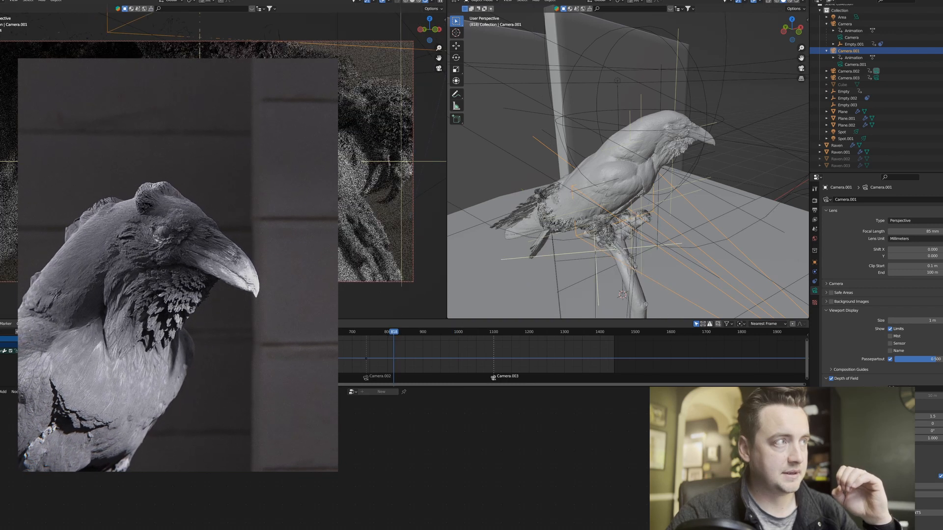
{"action": "key", "text": "z"}
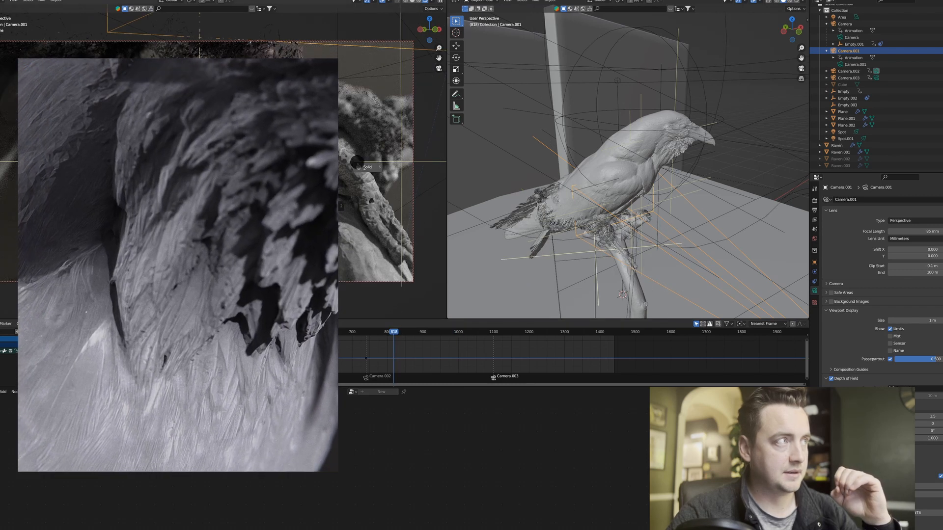
{"action": "left_click", "coordinate": [368, 167]}
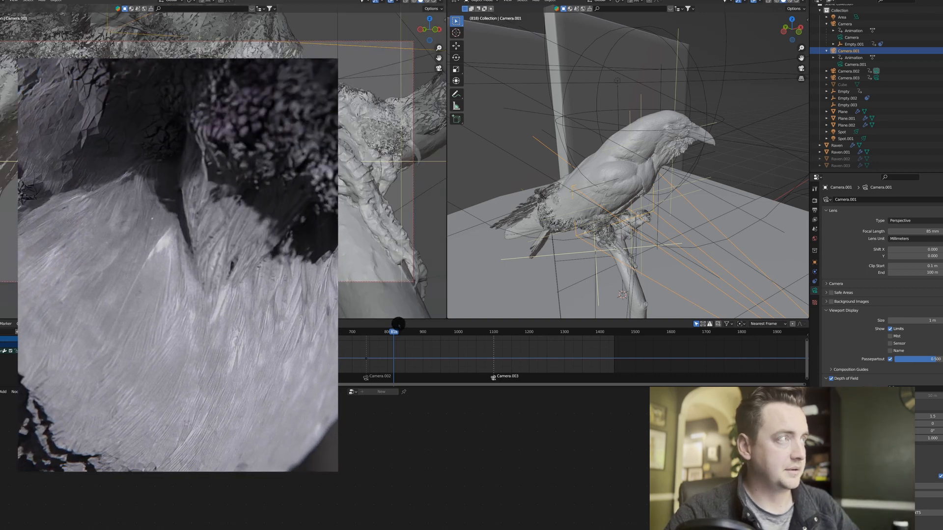
Advance the animation one frame to 819 and play it briefly to check the camera's motion around the raven's legs.
{"action": "key", "text": "Right"}
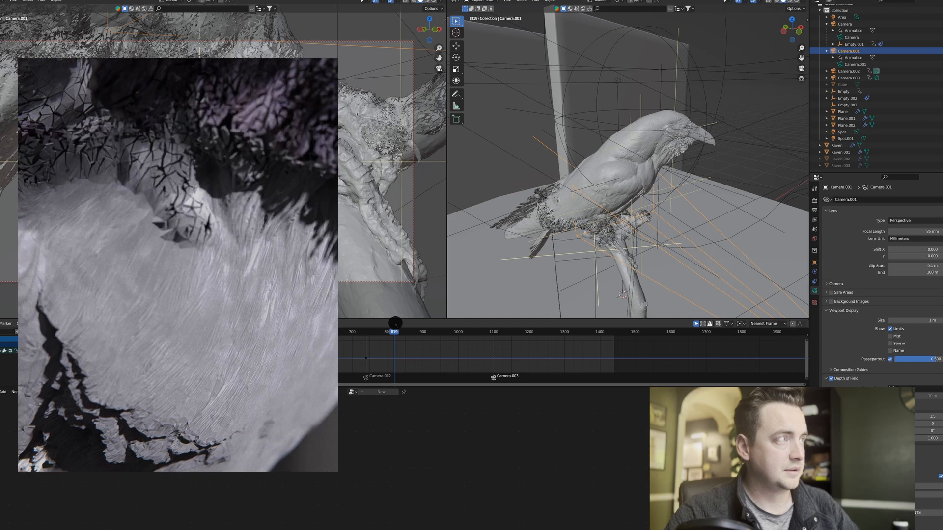
{"action": "key", "text": "space"}
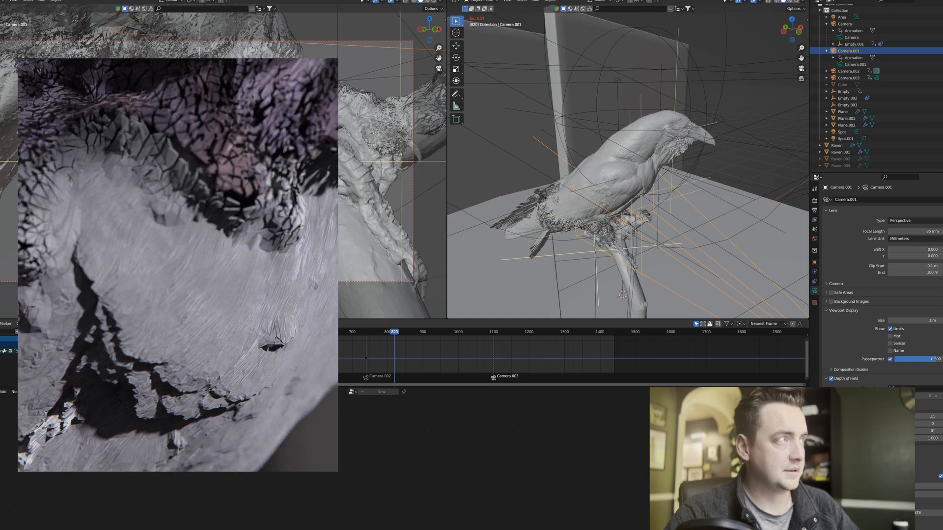
{"action": "key", "text": "space"}
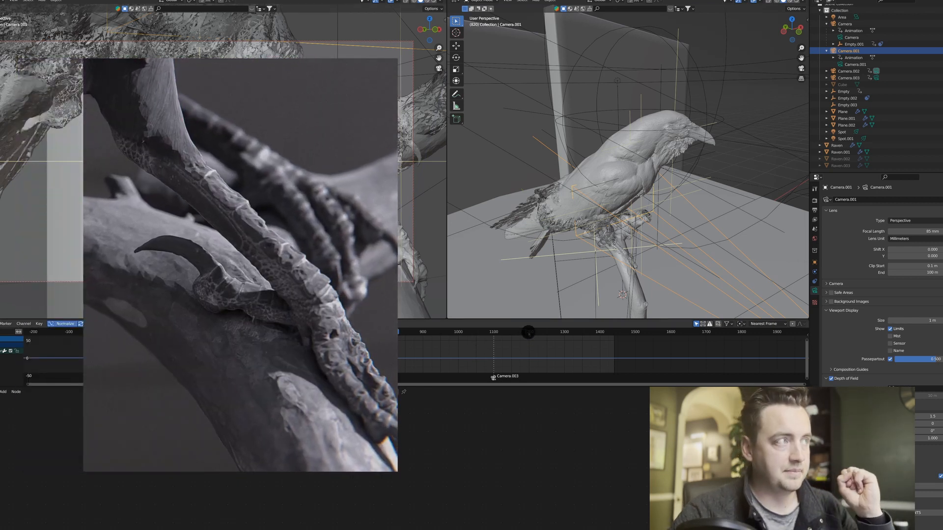
Move the playhead to frame 1198 to look through Camera.003, and return the camera view to rendered shading.
{"action": "left_click", "coordinate": [528, 333]}
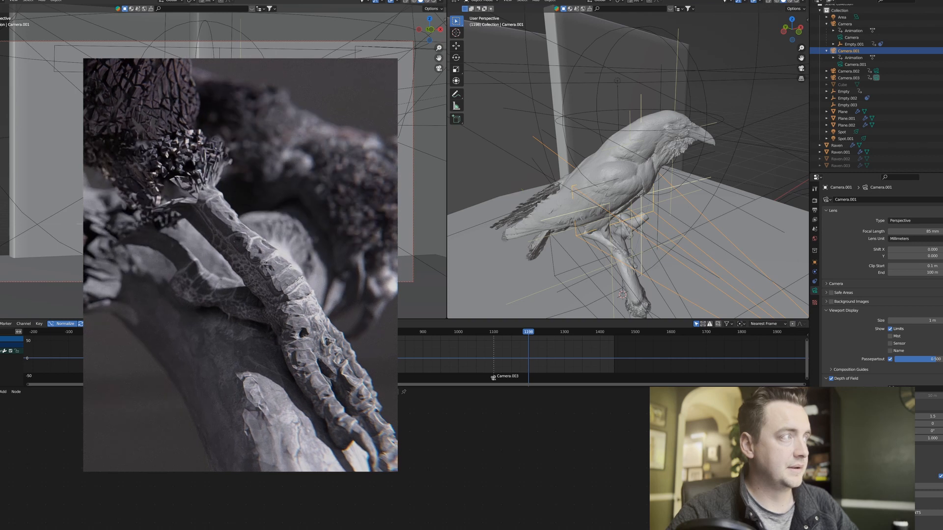
{"action": "key", "text": "z"}
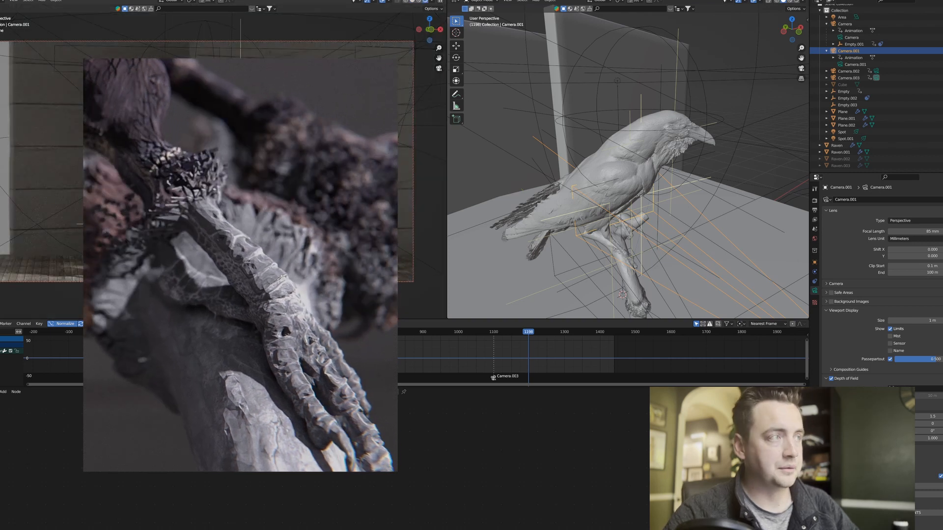